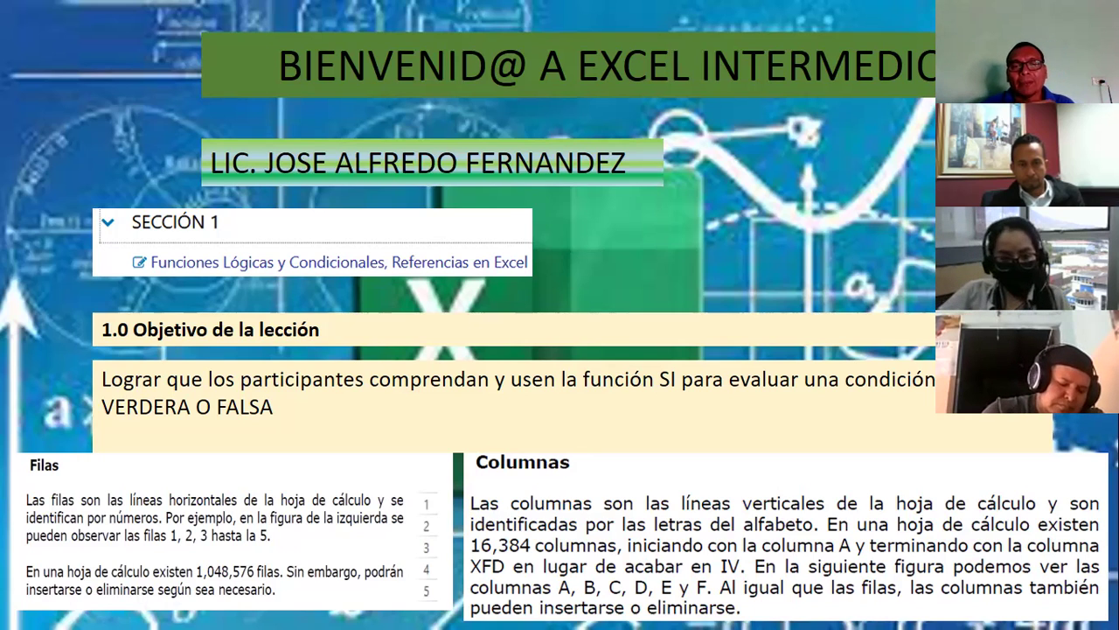
Advance the slideshow to the Pantalla Inicial slide labelling Excel's window parts
left_click(741, 234)
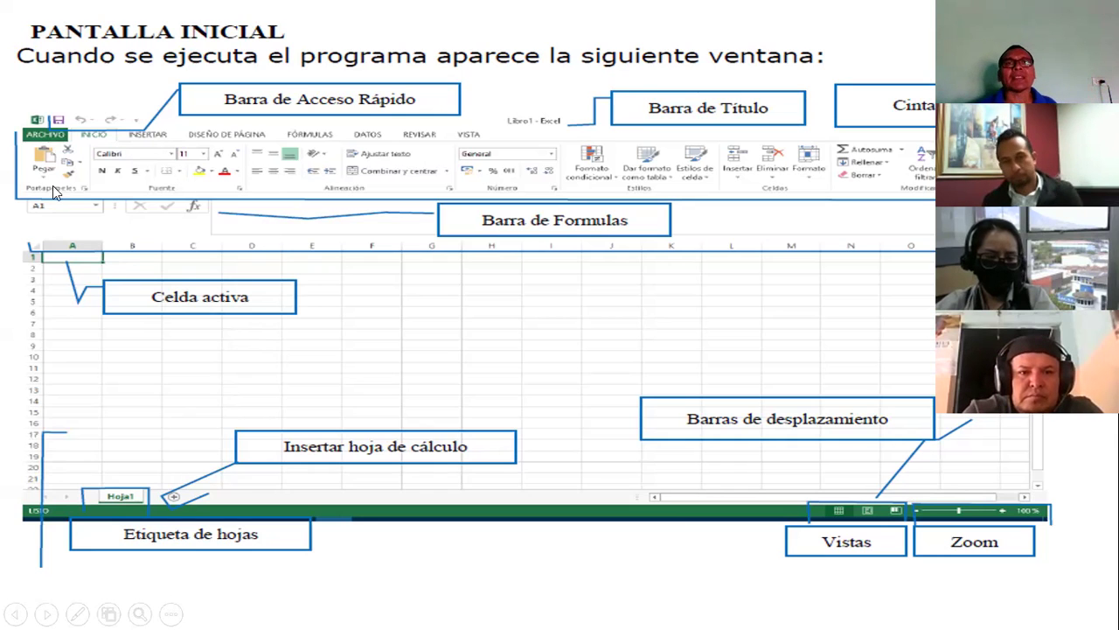
Advance past the arithmetic and logical operators slide to Funciones Básicas
left_click(231, 238)
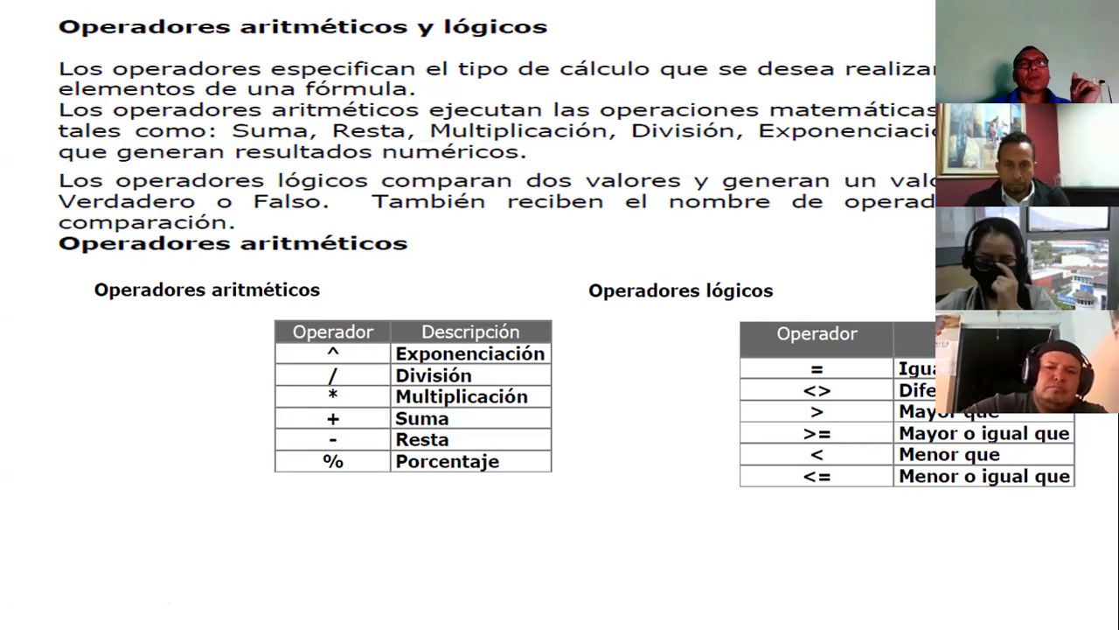
left_click(41, 66)
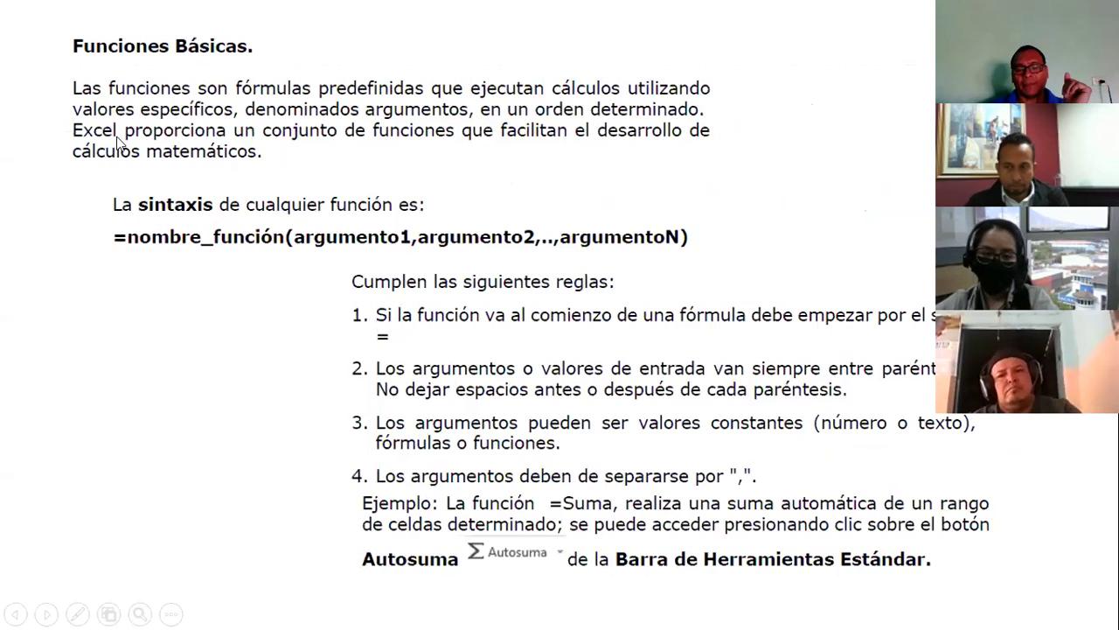
Go back one slide to Operadores aritméticos y lógicos
key("Left")
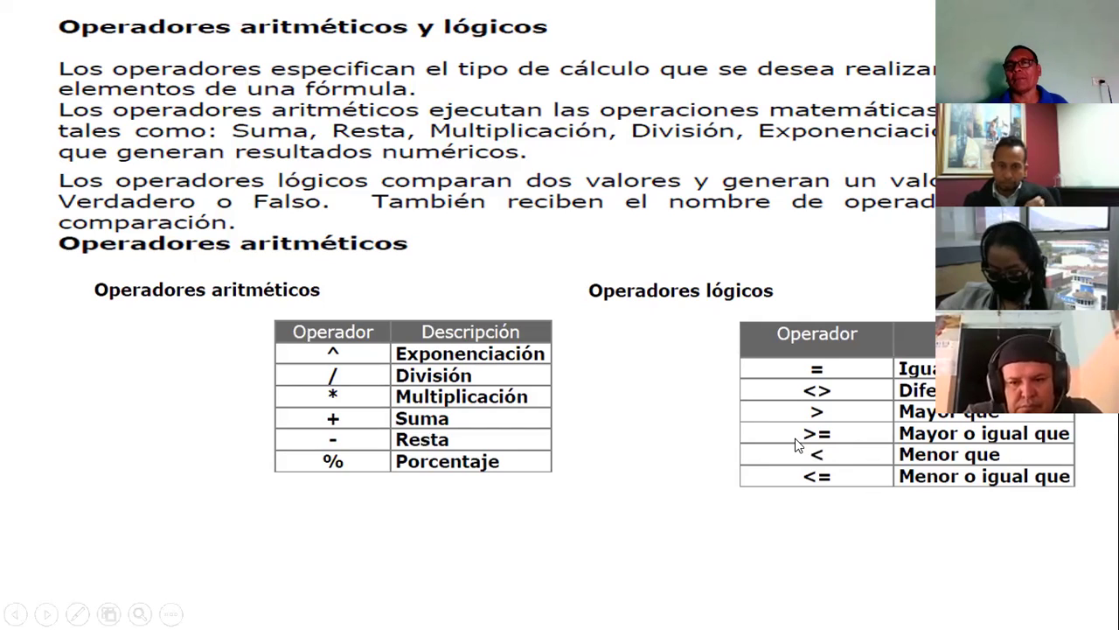
Advance again to Funciones Básicas with the =Suma and Autosuma example
left_click(611, 406)
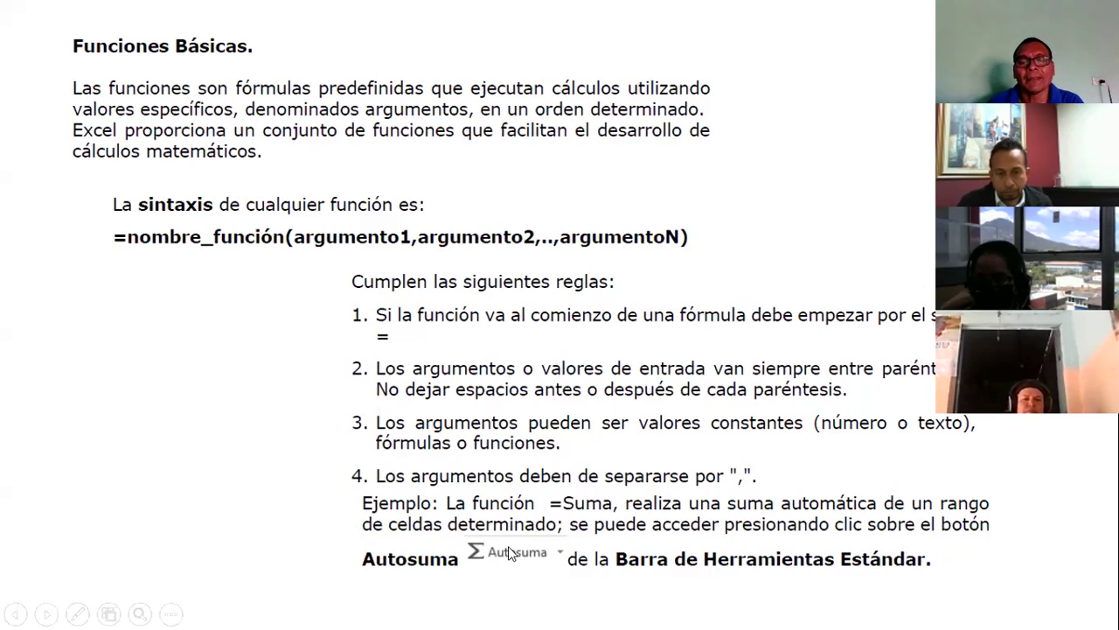
left_click(208, 446)
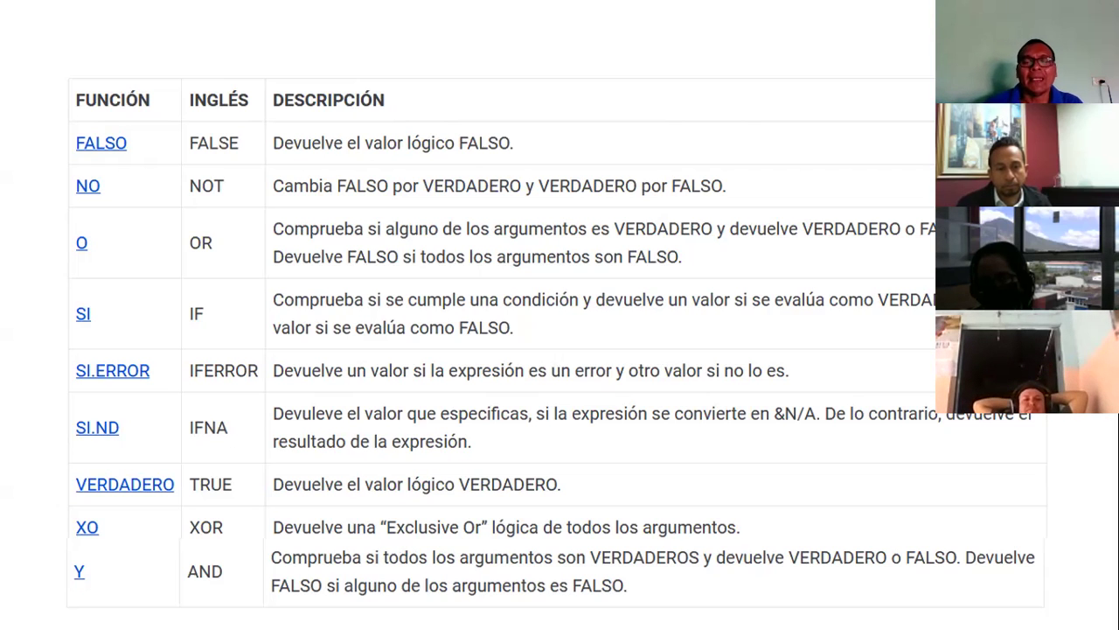
Show the SI function slide, then switch to the practice Excel workbook
key("Right")
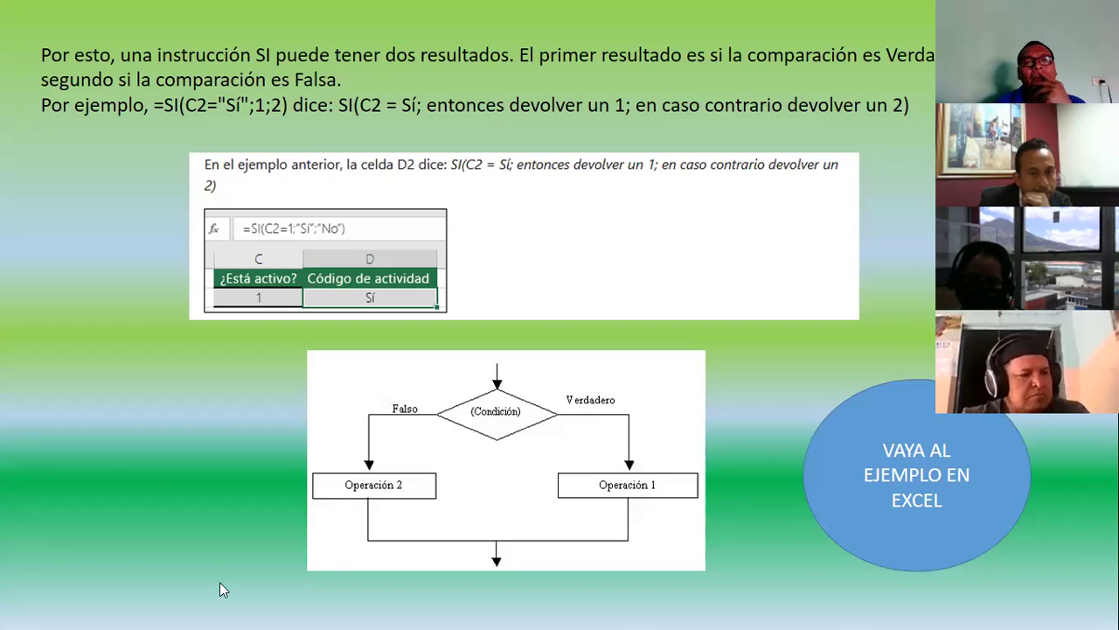
key("alt+Tab")
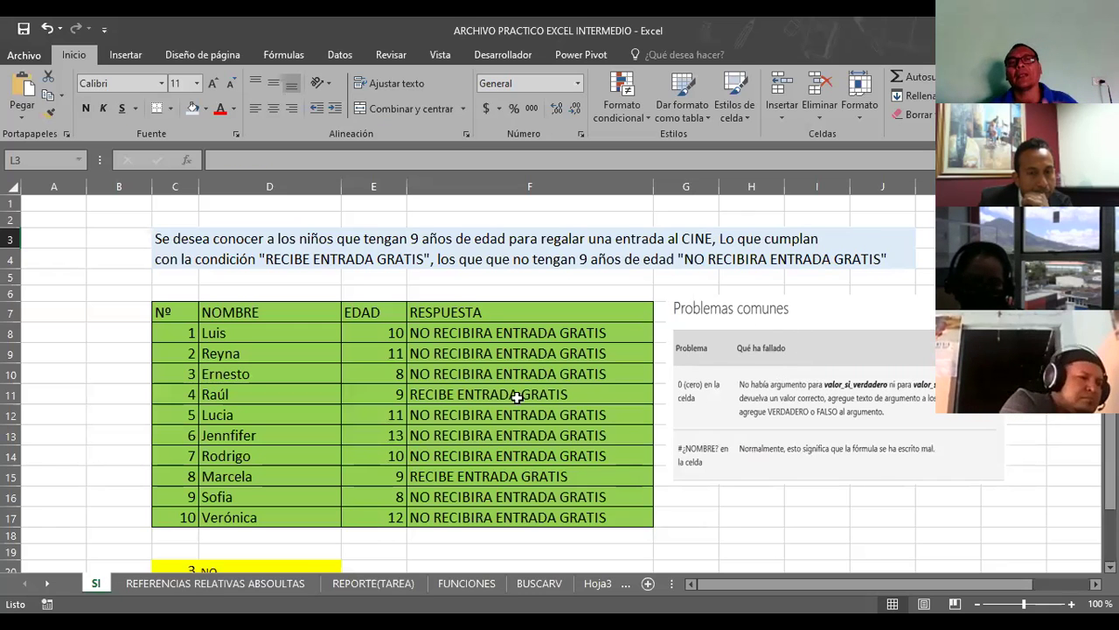
Scroll to row 20 and select D20's formula =SI(C20=1;"SI";"NO") in the formula bar
scroll(358, 507, "down", 1)
scroll(262, 498, "down", 1)
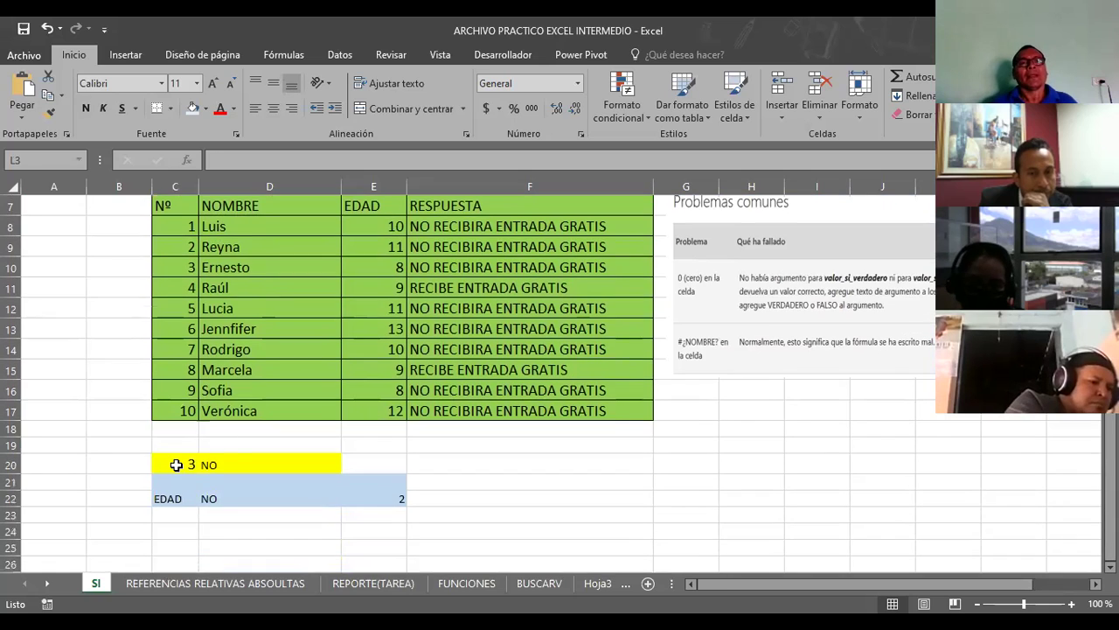
left_click(176, 465)
left_click(236, 460)
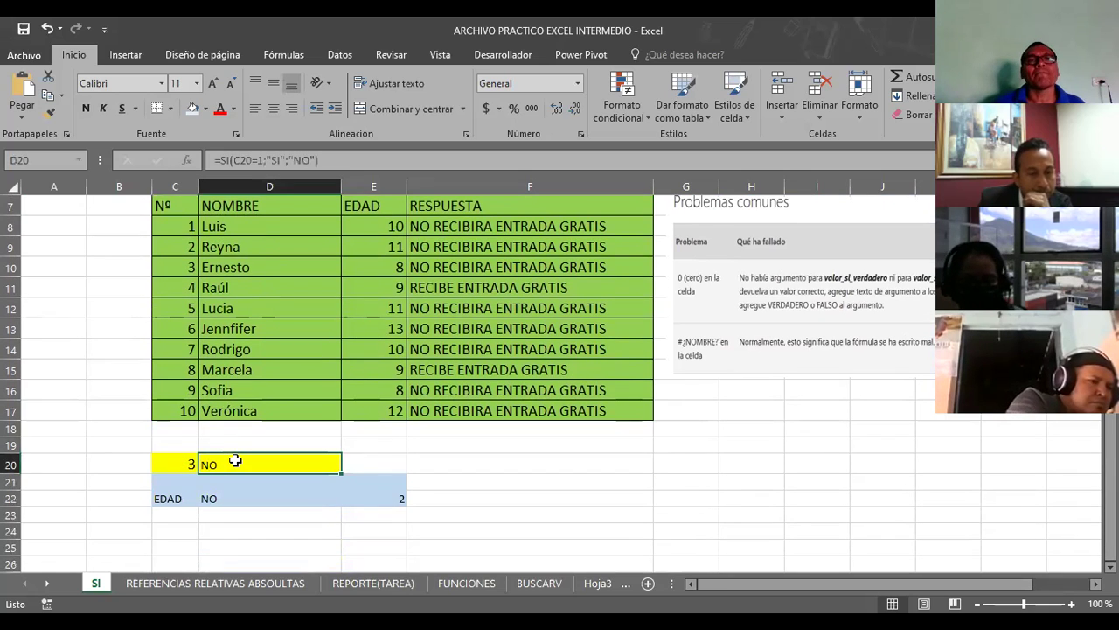
left_click_drag(354, 161, 187, 167)
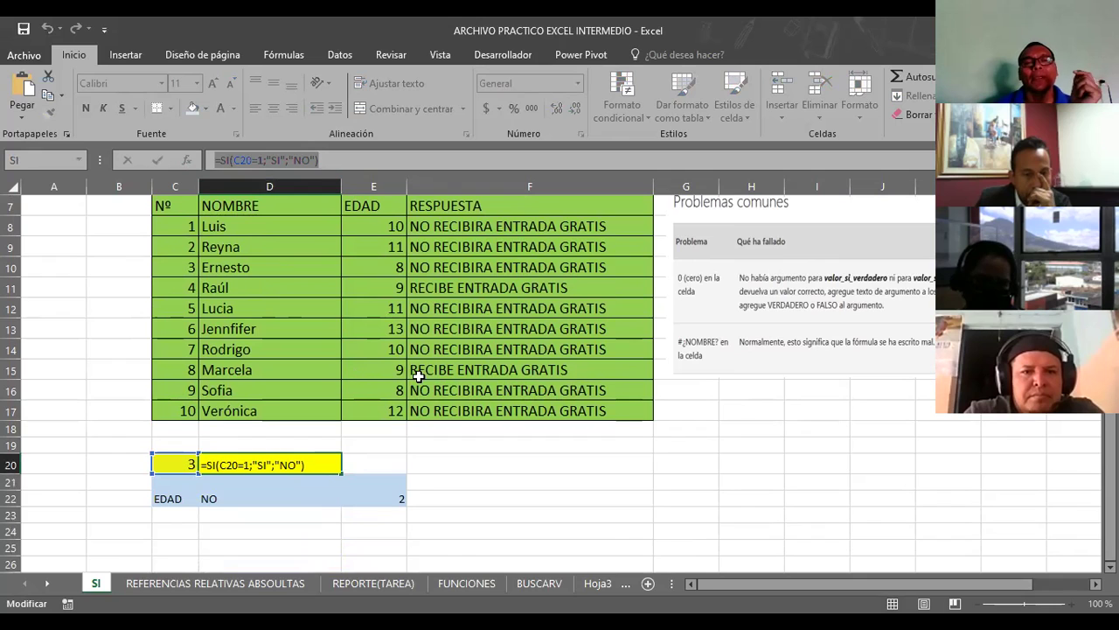
type("=")
left_click(384, 462)
key("Escape")
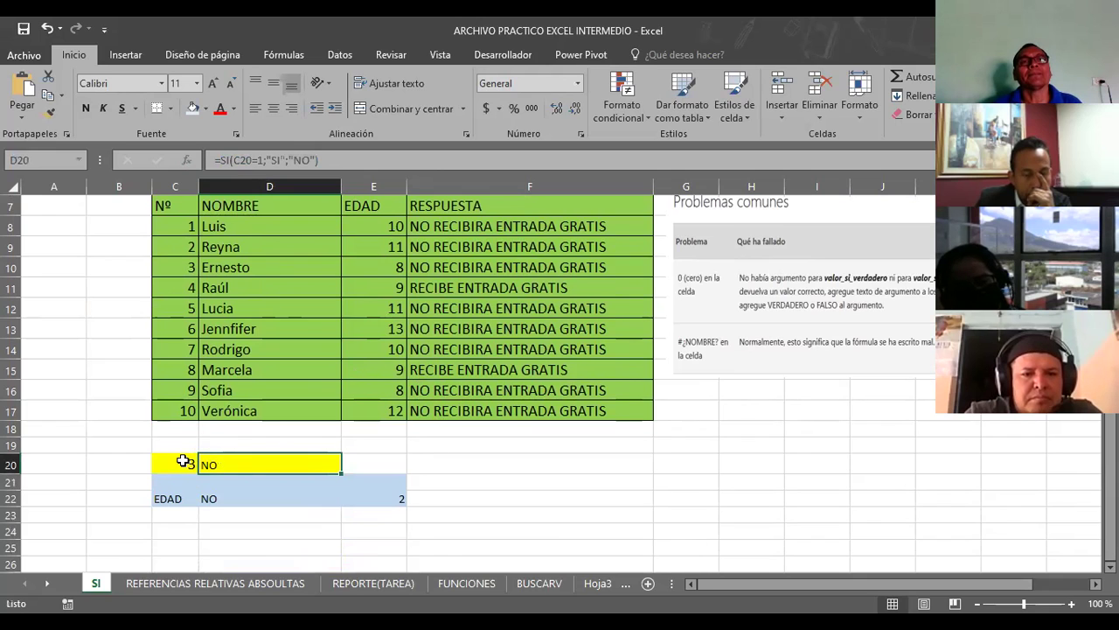
left_click(183, 461)
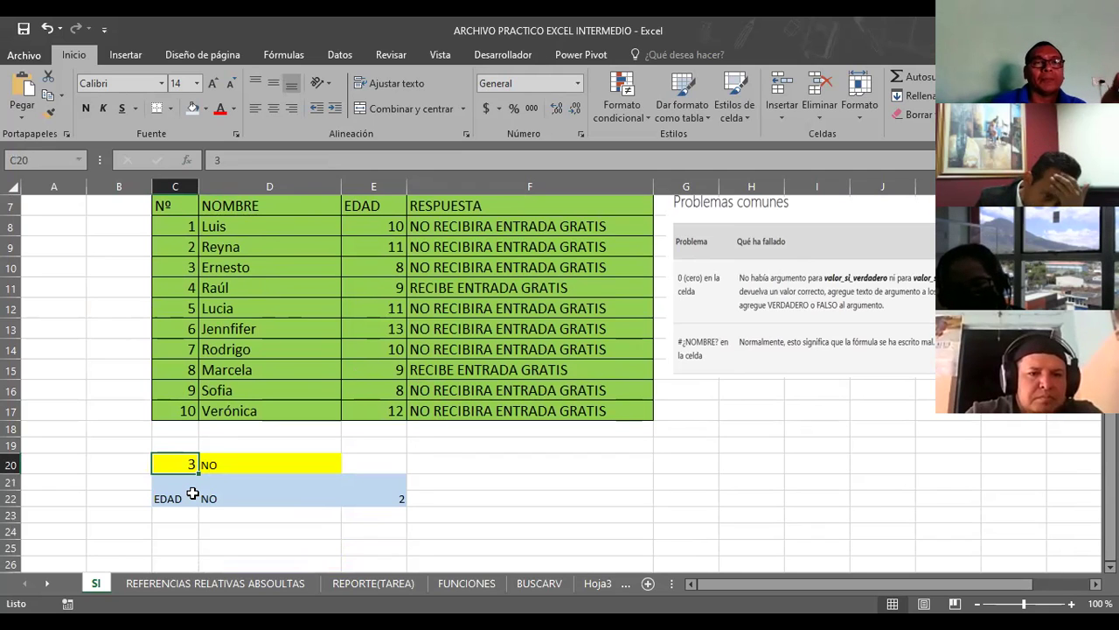
Enter 1 in C20 so D20's SI formula returns SI
left_click(237, 466)
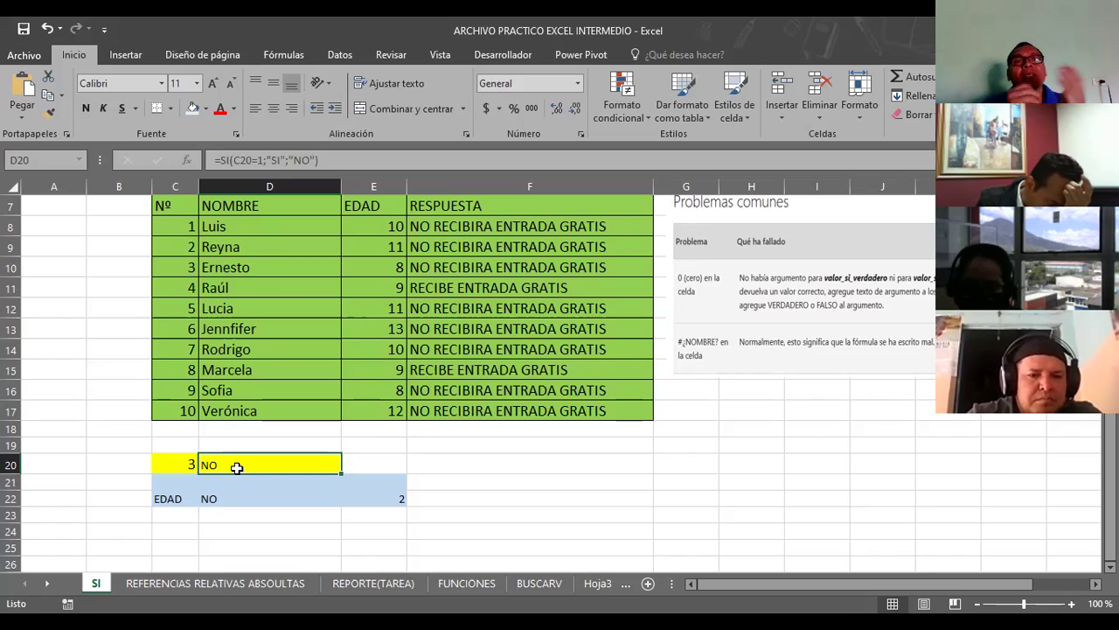
left_click(181, 458)
type("1")
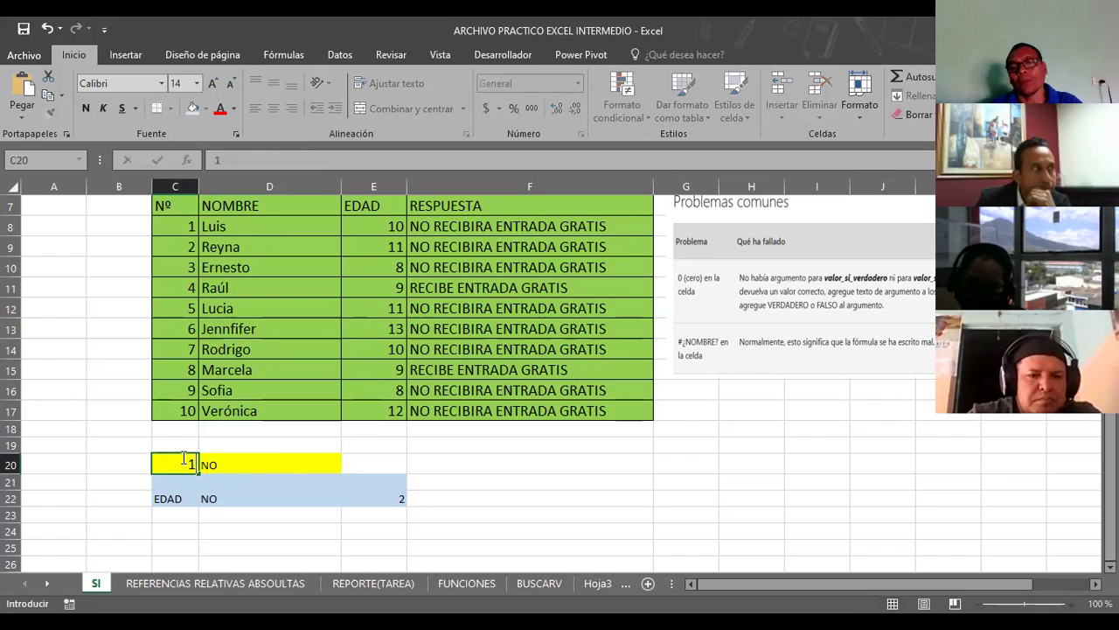
key("Return")
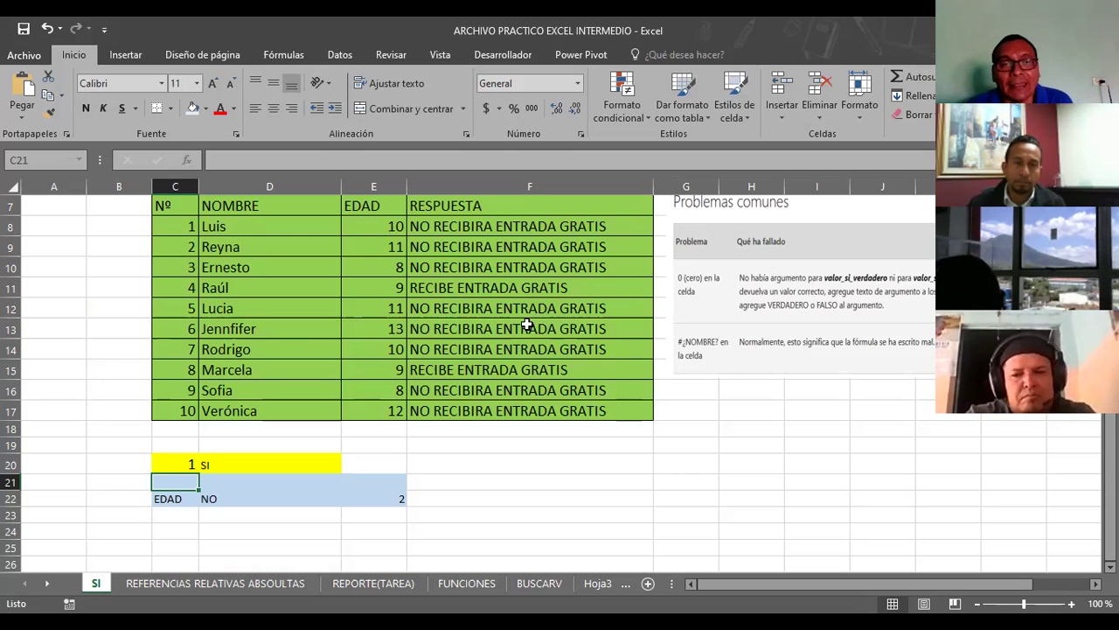
Scroll back to the top and inspect F8's formula =SI(E8=9;…)
scroll(279, 332, "up", 1)
scroll(280, 329, "up", 1)
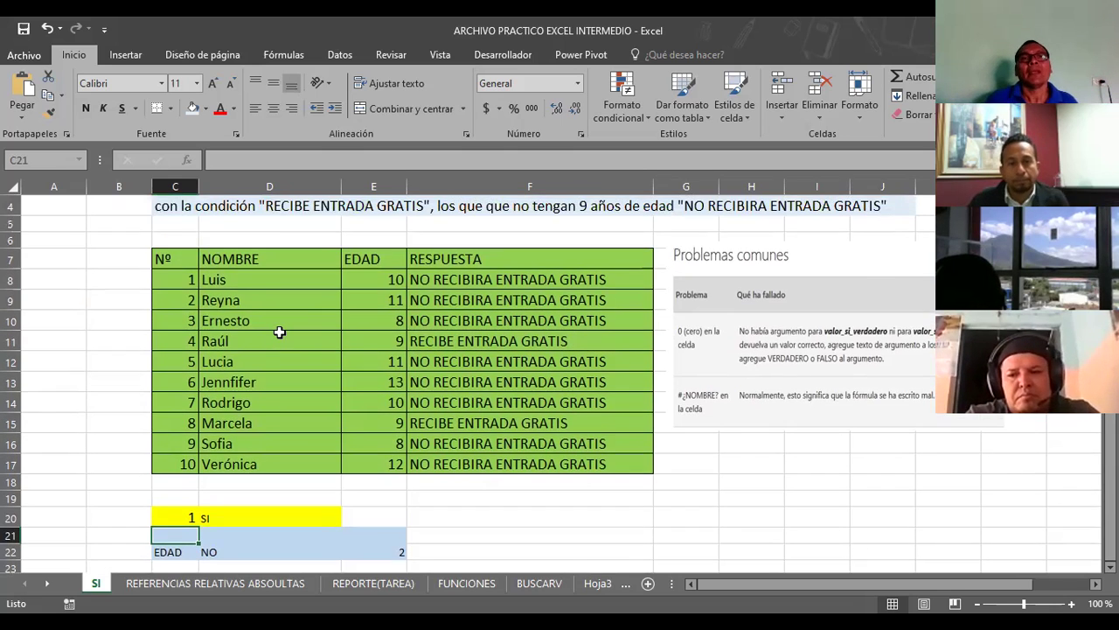
scroll(280, 327, "up", 1)
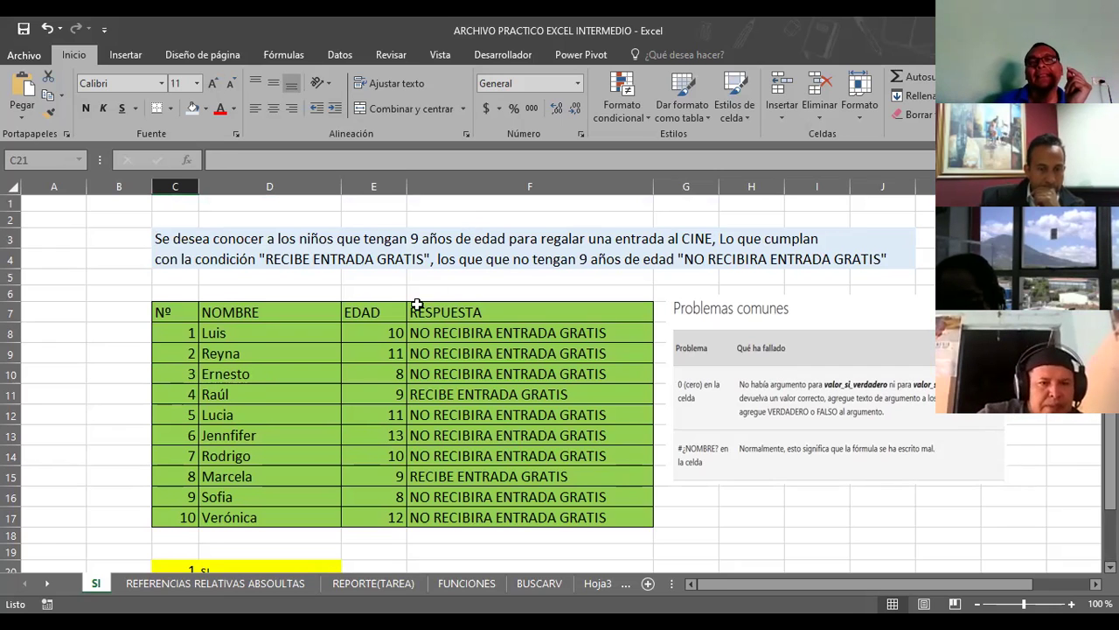
left_click(433, 333)
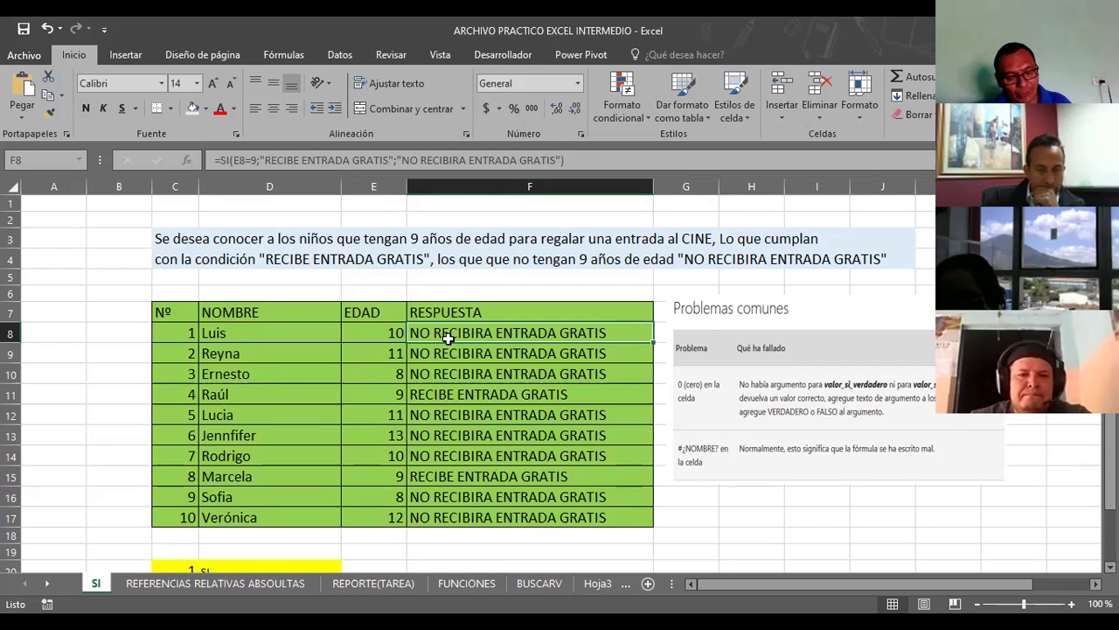
Replace E8 with B2 in F8's SI condition, making it =SI(B2=9;…)
double_click(448, 338)
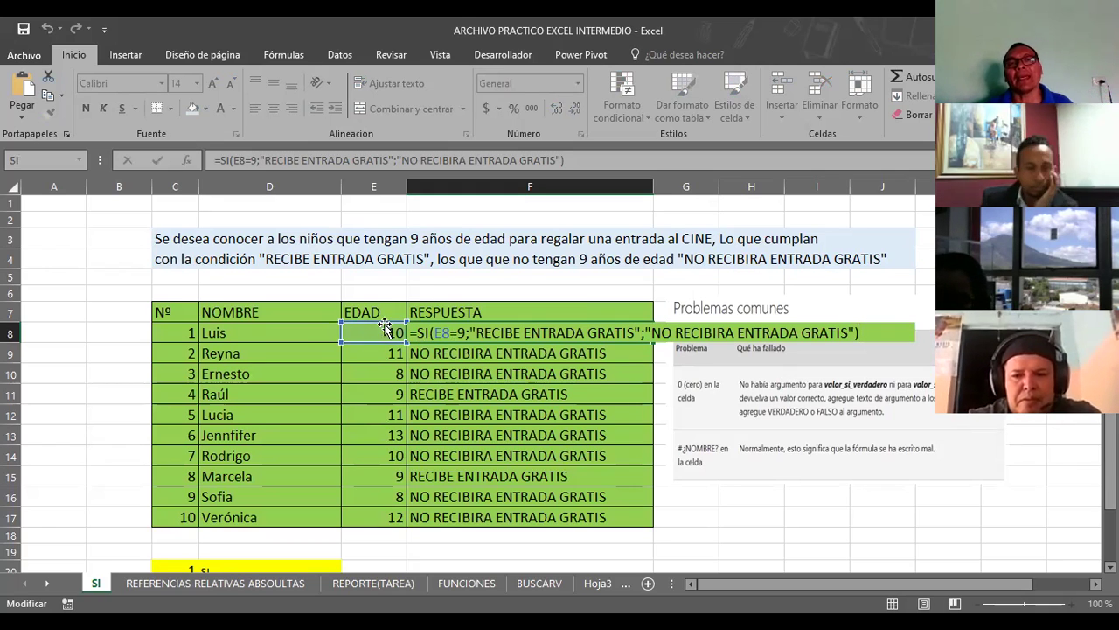
double_click(442, 333)
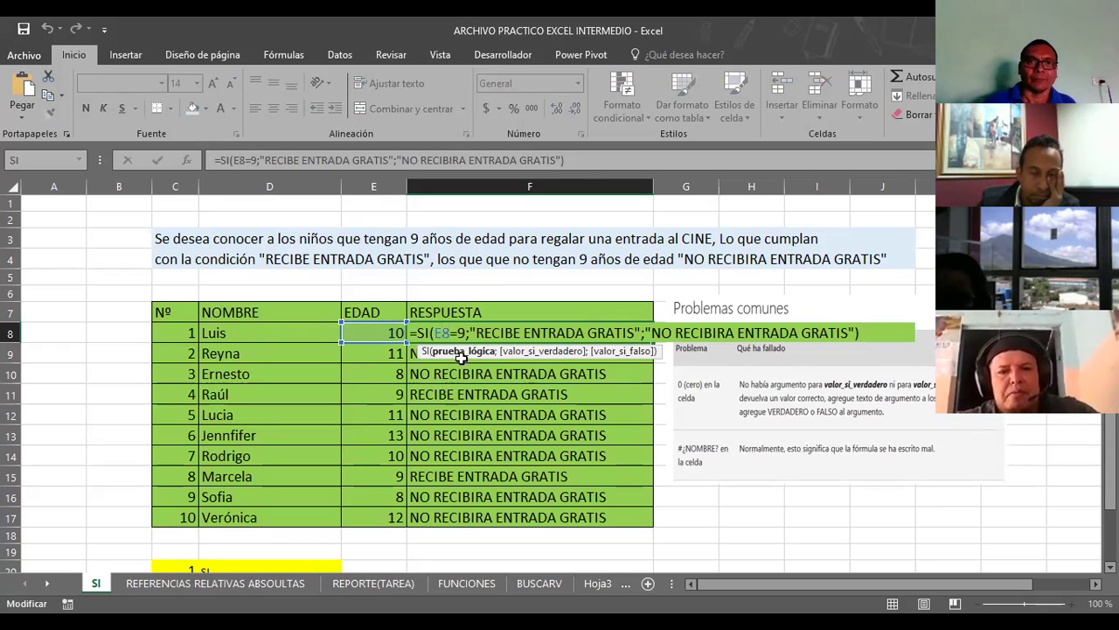
type("E")
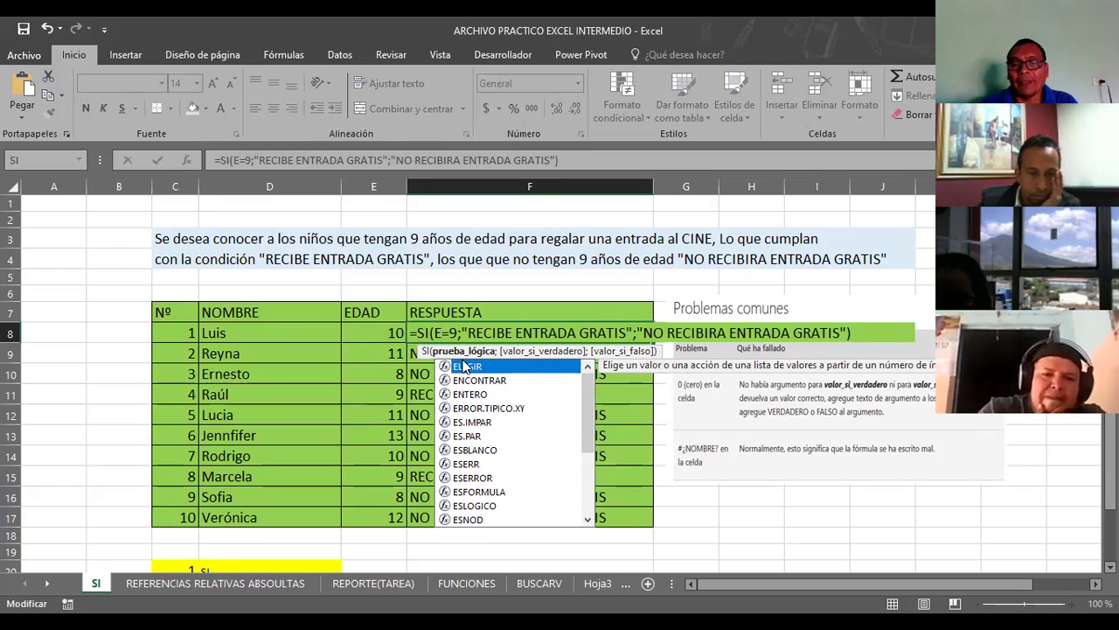
key("BackSpace")
type("B")
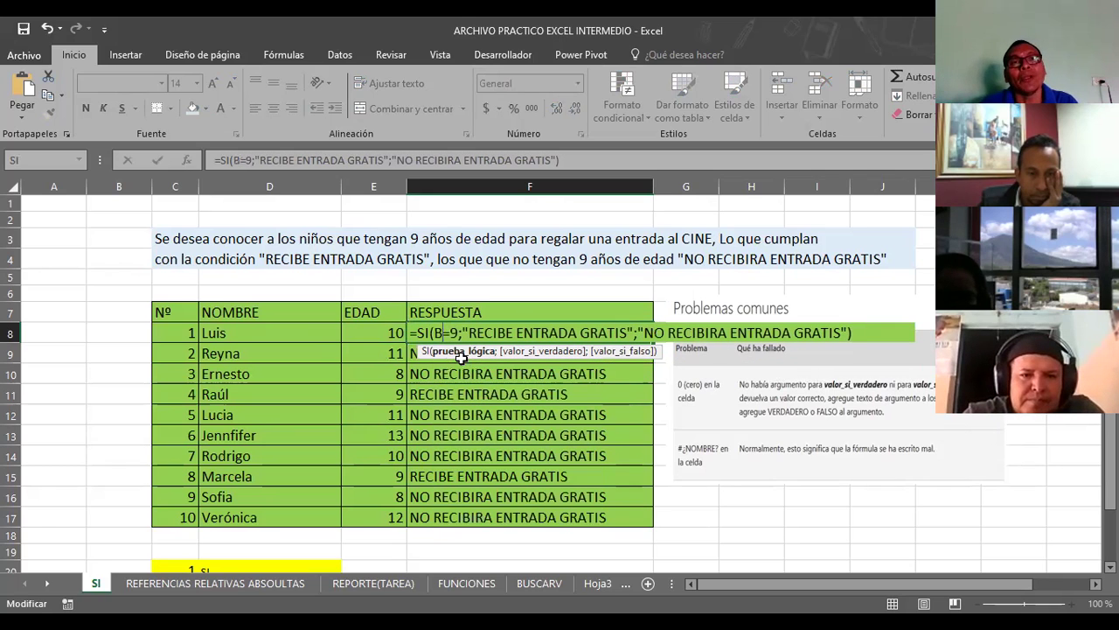
type("2")
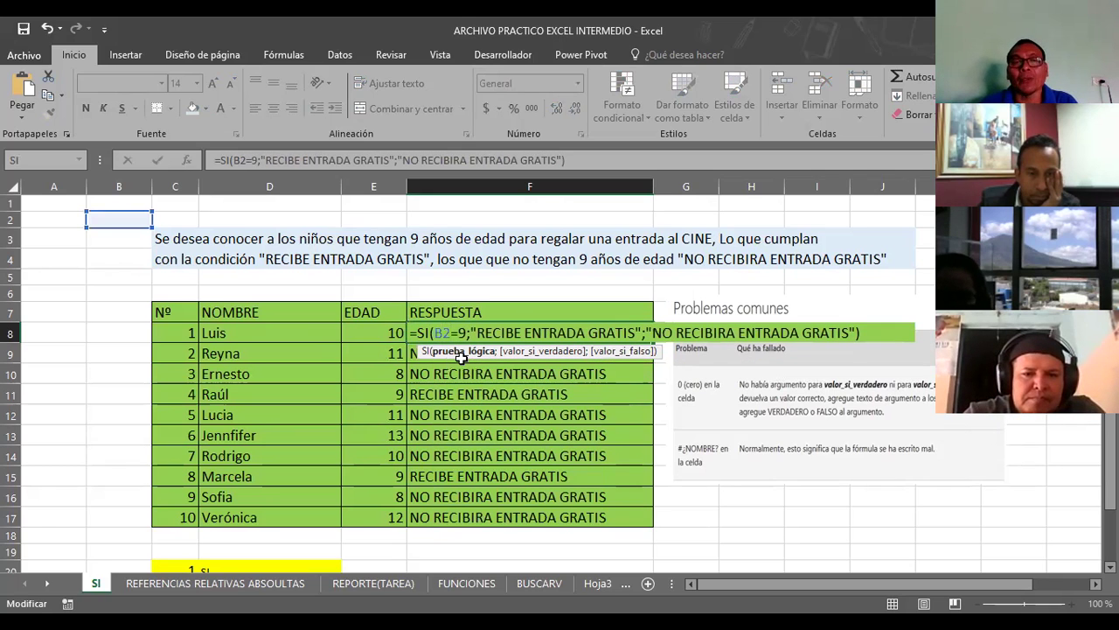
key("Return")
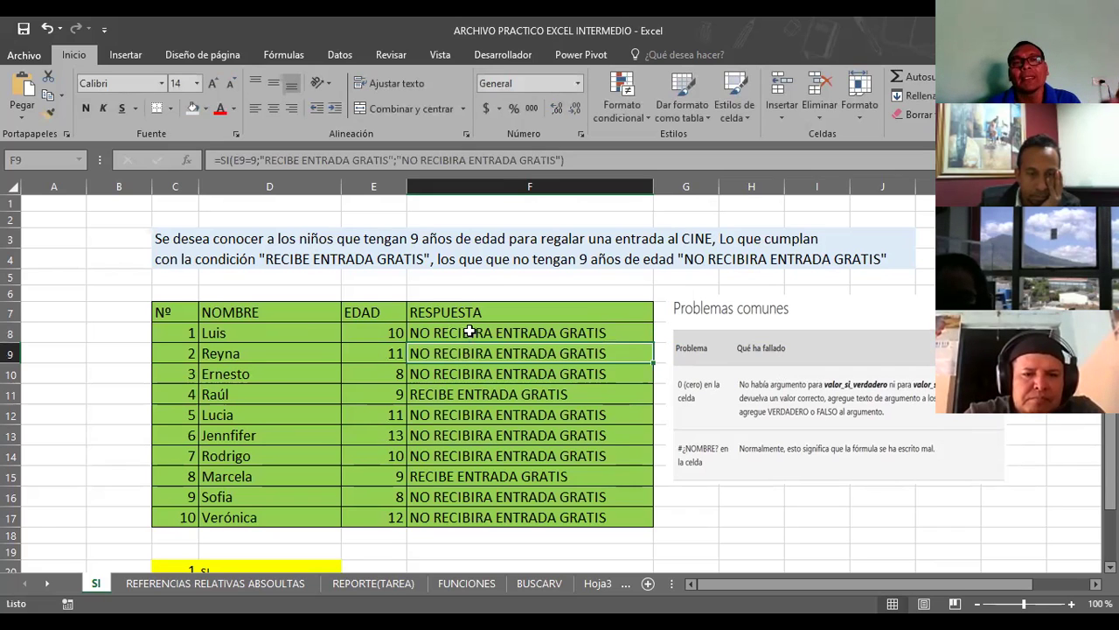
Reopen F8's formula and delete the 2 from the B2 reference
left_click(470, 331)
double_click(470, 331)
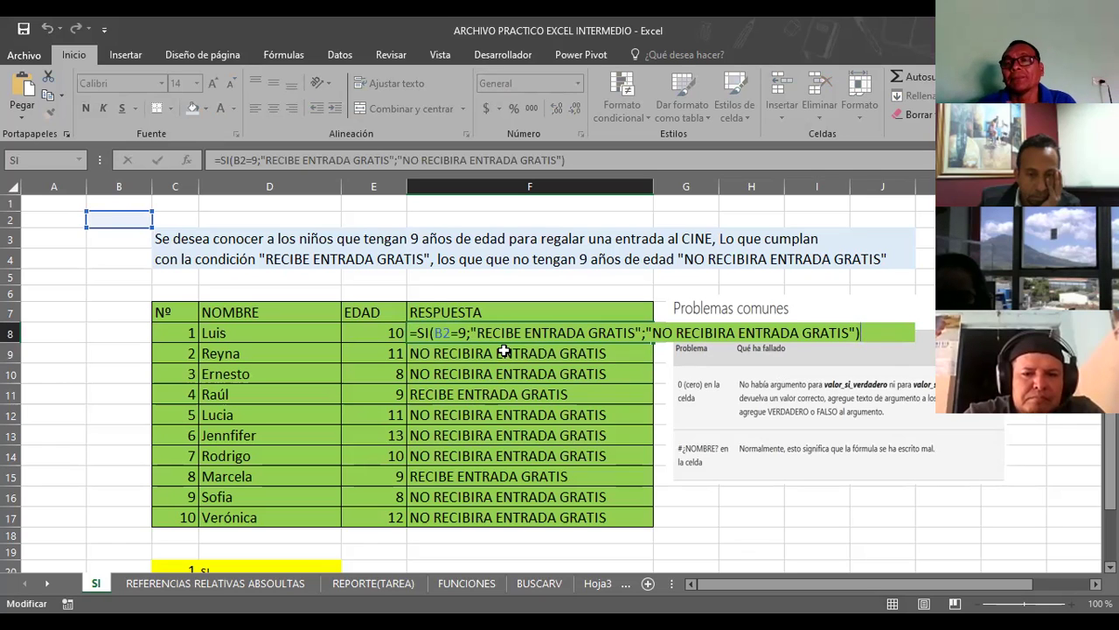
left_click(446, 331)
key("F2")
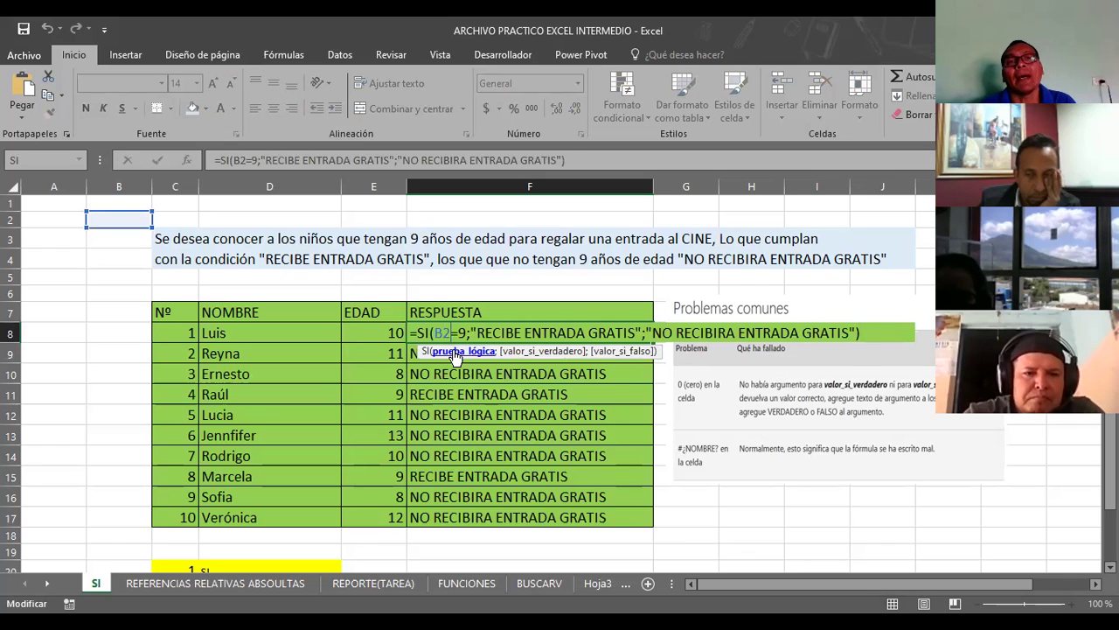
key("BackSpace")
key("BackSpace")
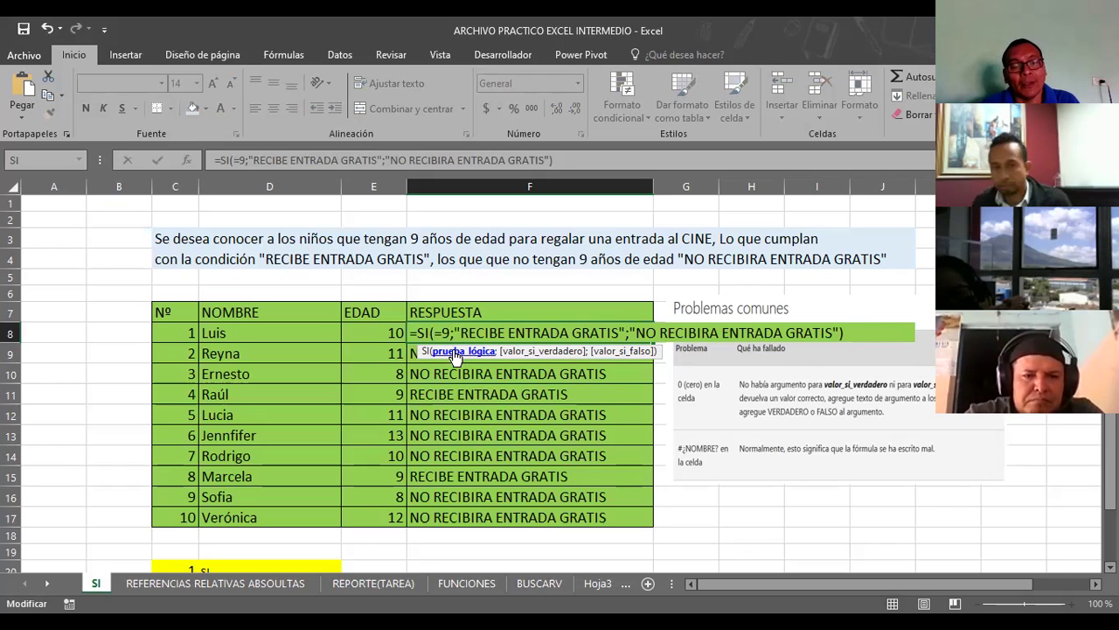
Try E17 in F8's condition, then cancel so =SI(B2=9;…) remains
type("E")
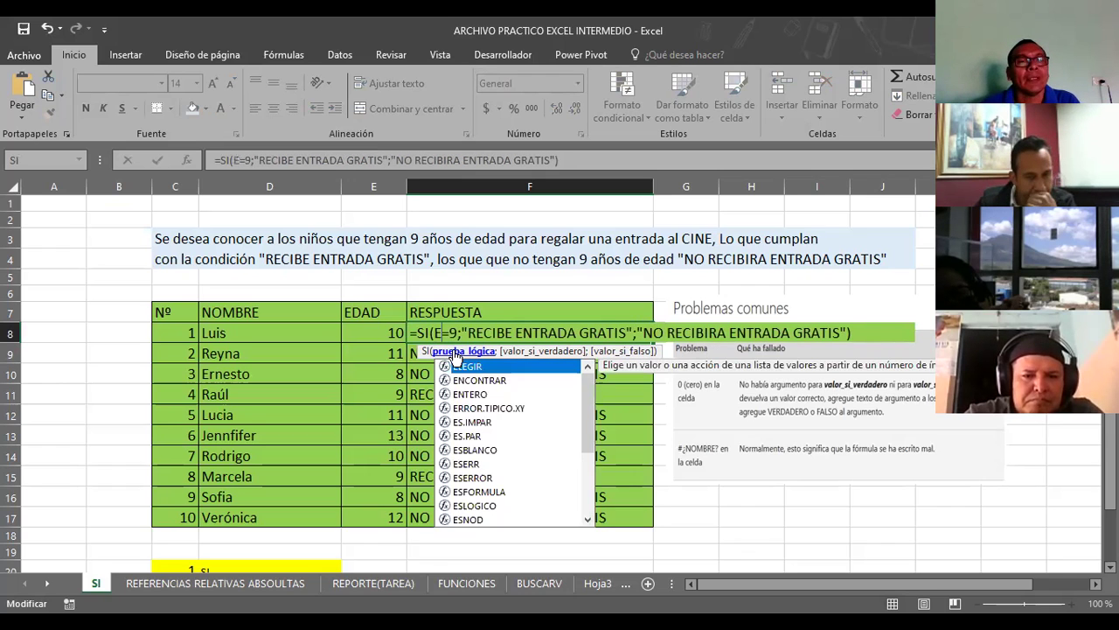
type("17")
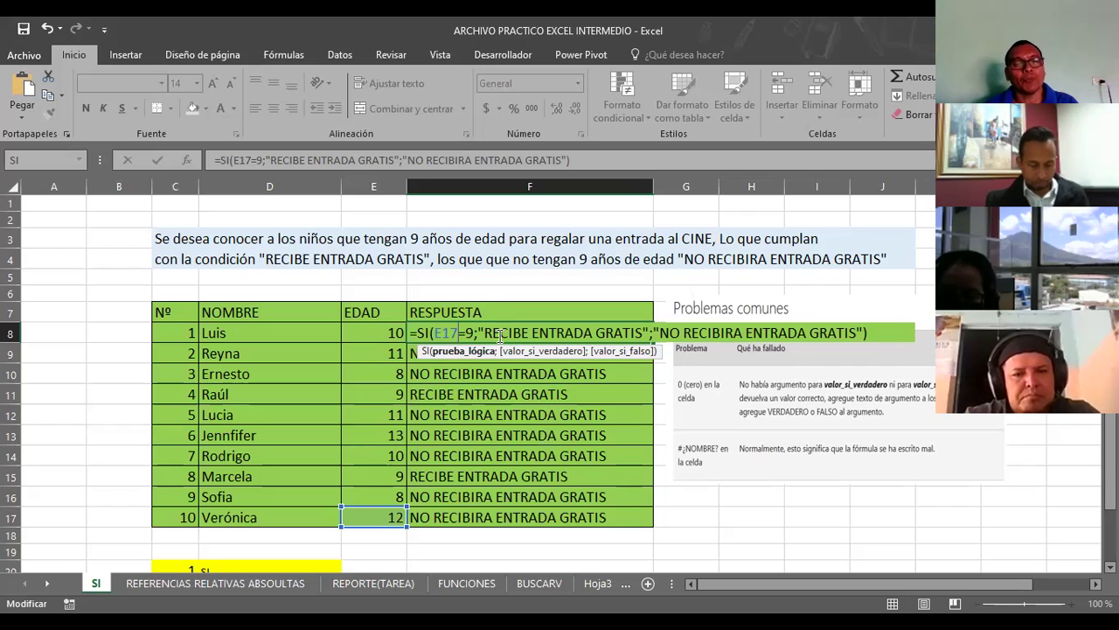
key("Escape")
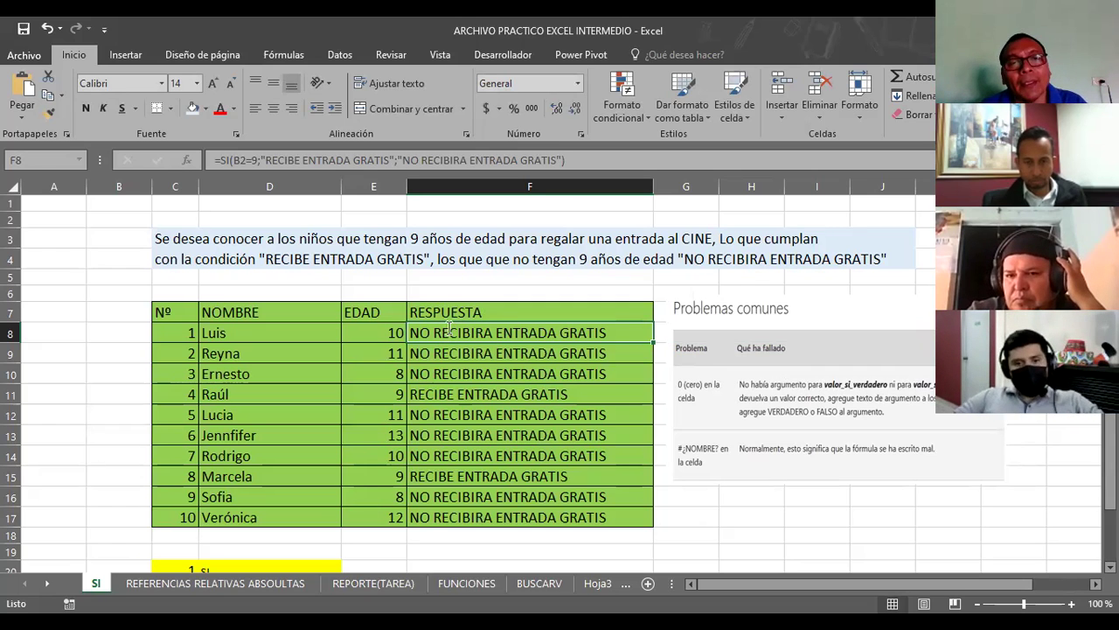
Replace B2 in F8's SI condition with the age range E8:E17 tested for 9
double_click(448, 329)
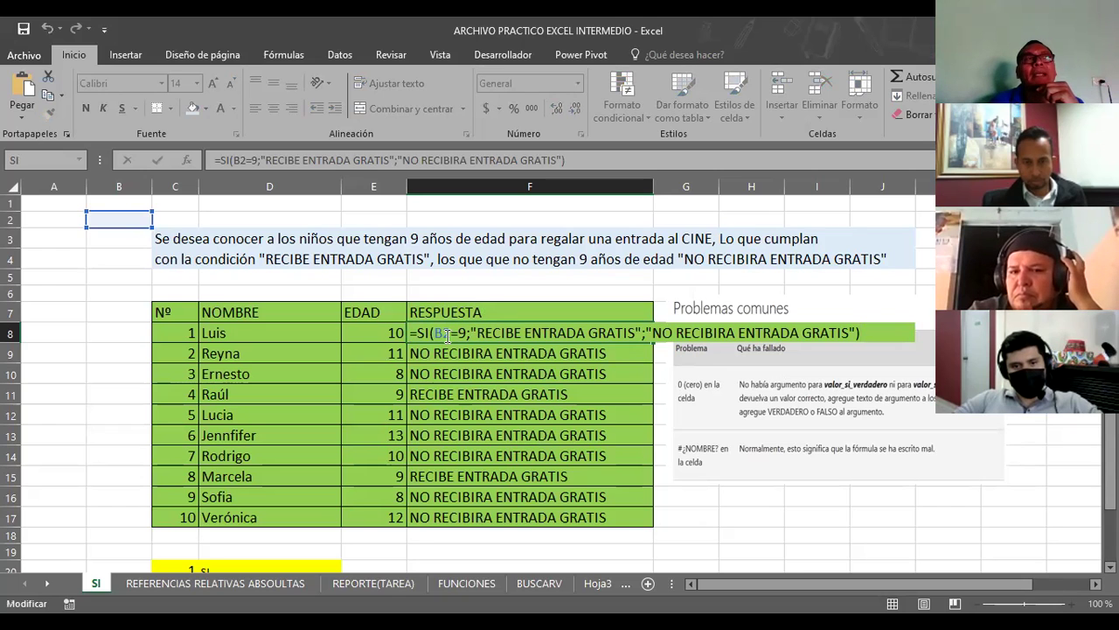
left_click(447, 335)
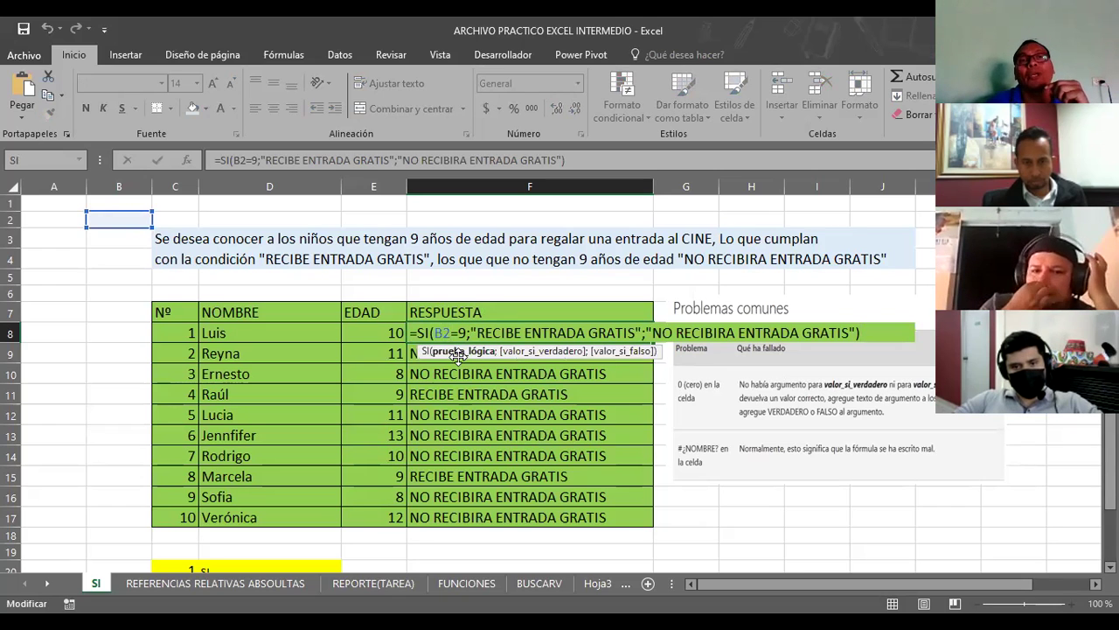
key("BackSpace")
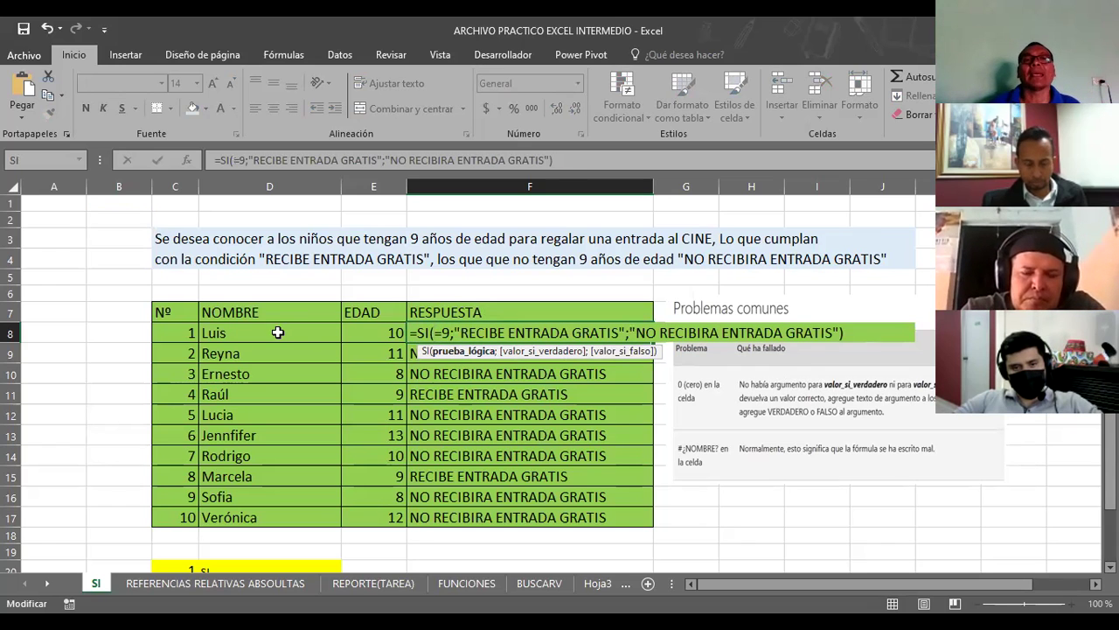
left_click_drag(365, 333, 365, 353)
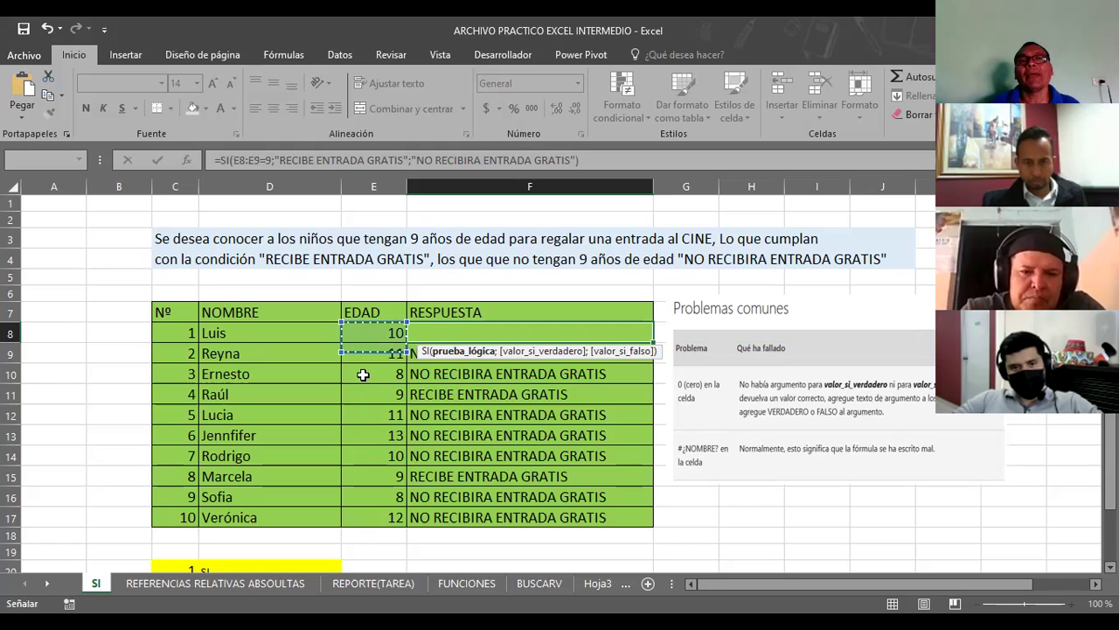
left_click(363, 514, "shift")
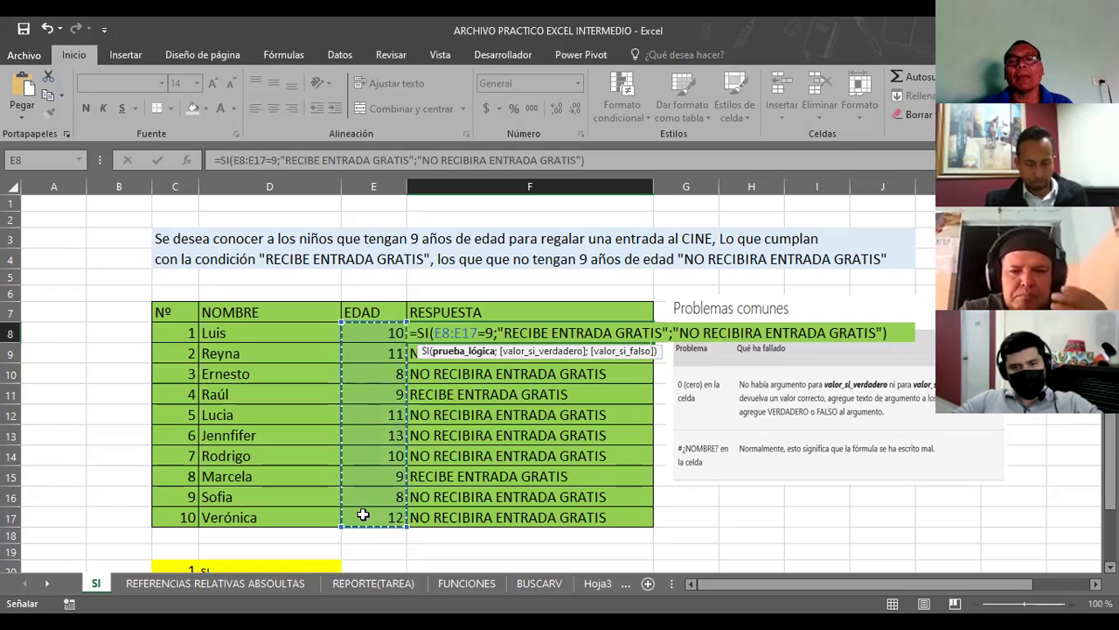
key("Return")
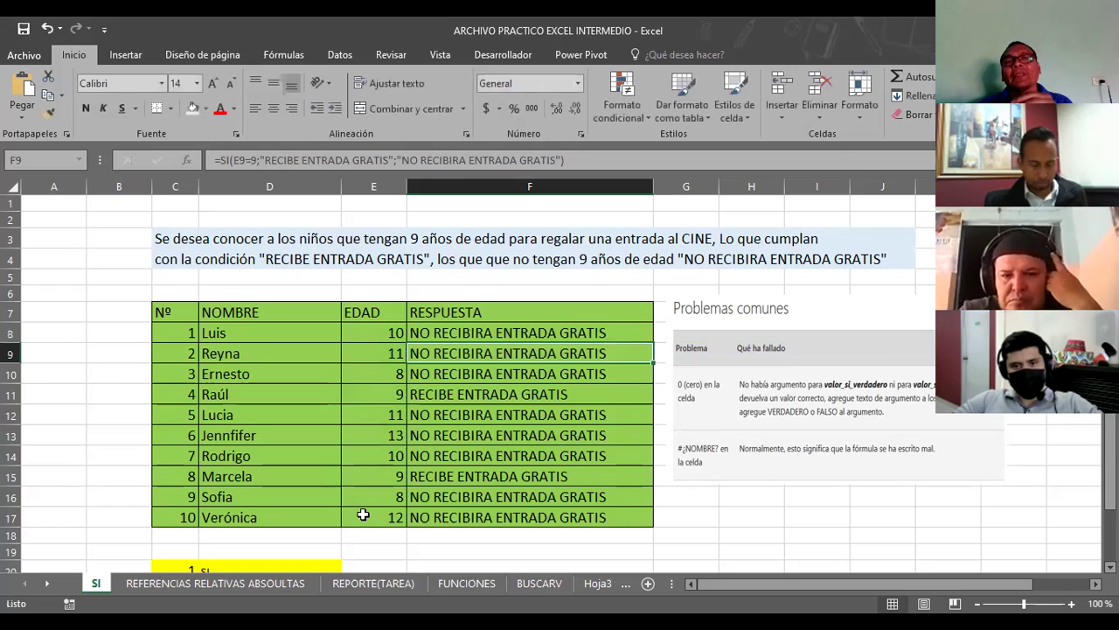
left_click(455, 329)
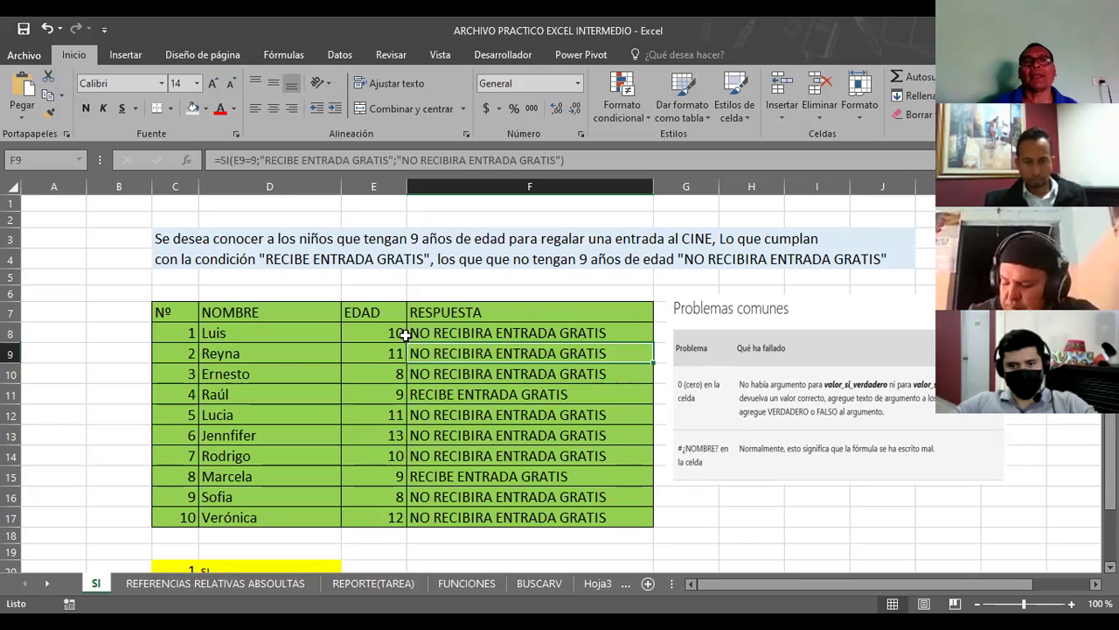
Change the first child's age in E8 from 10 to 9
left_click(400, 333)
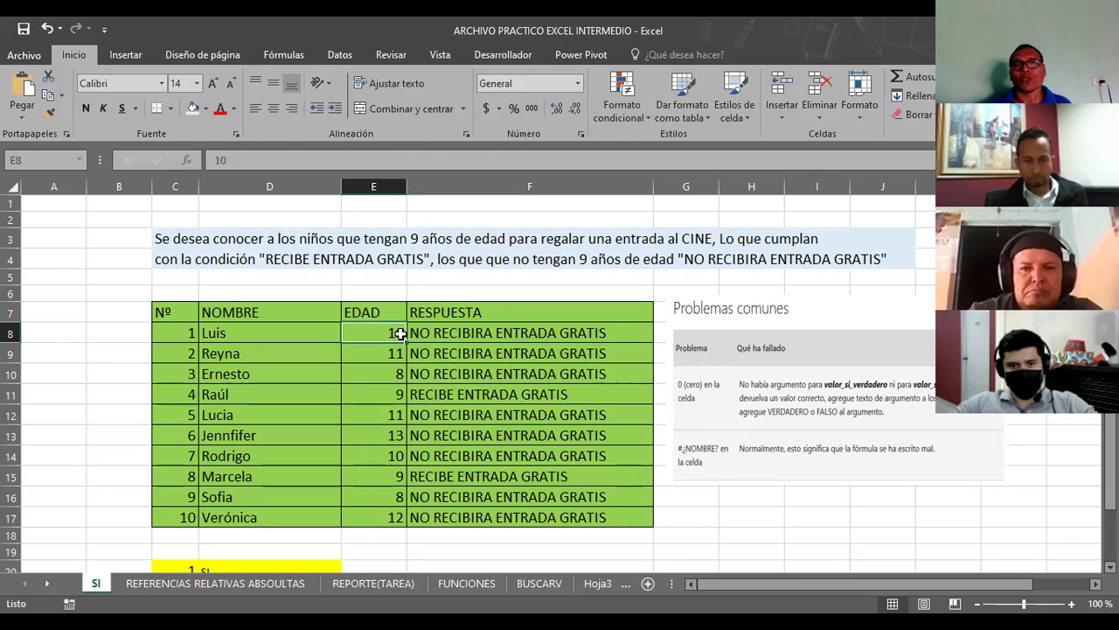
left_click(442, 330)
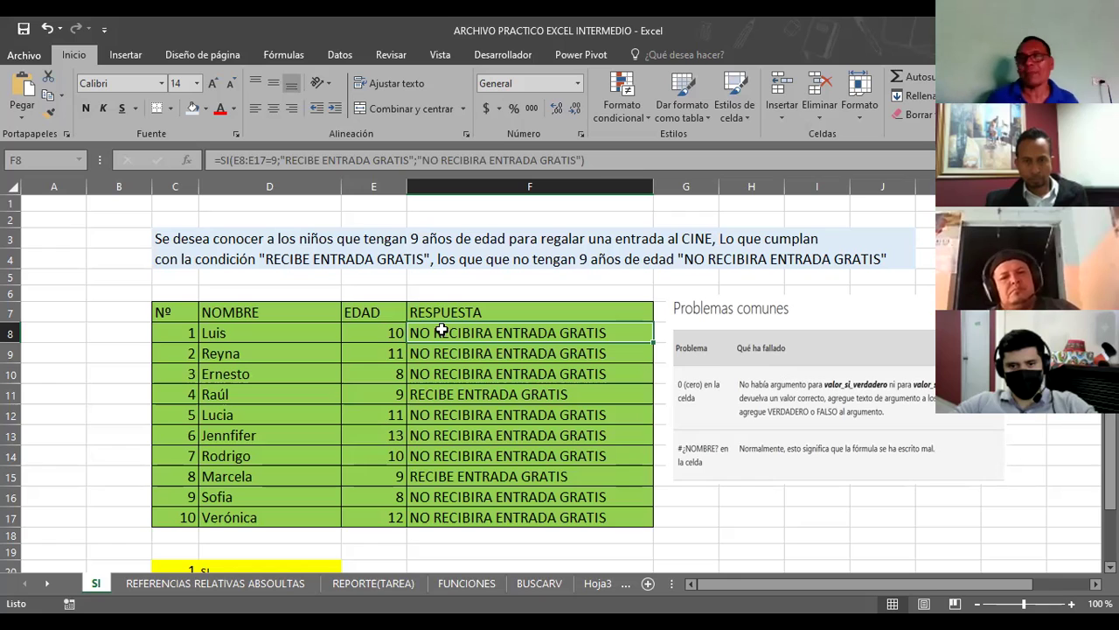
left_click(390, 333)
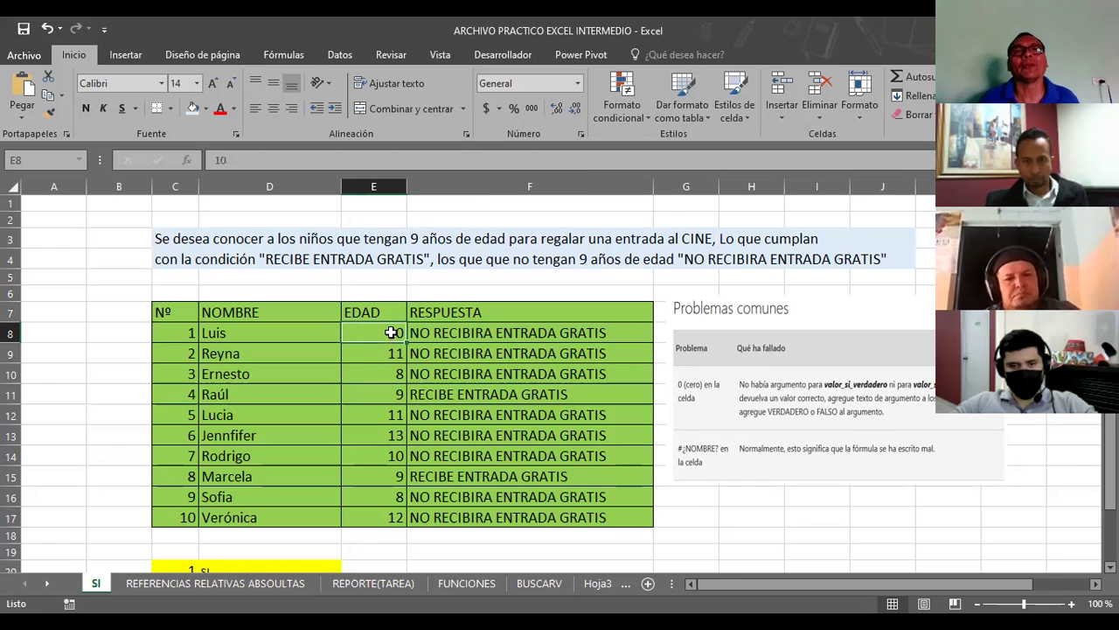
key("Delete")
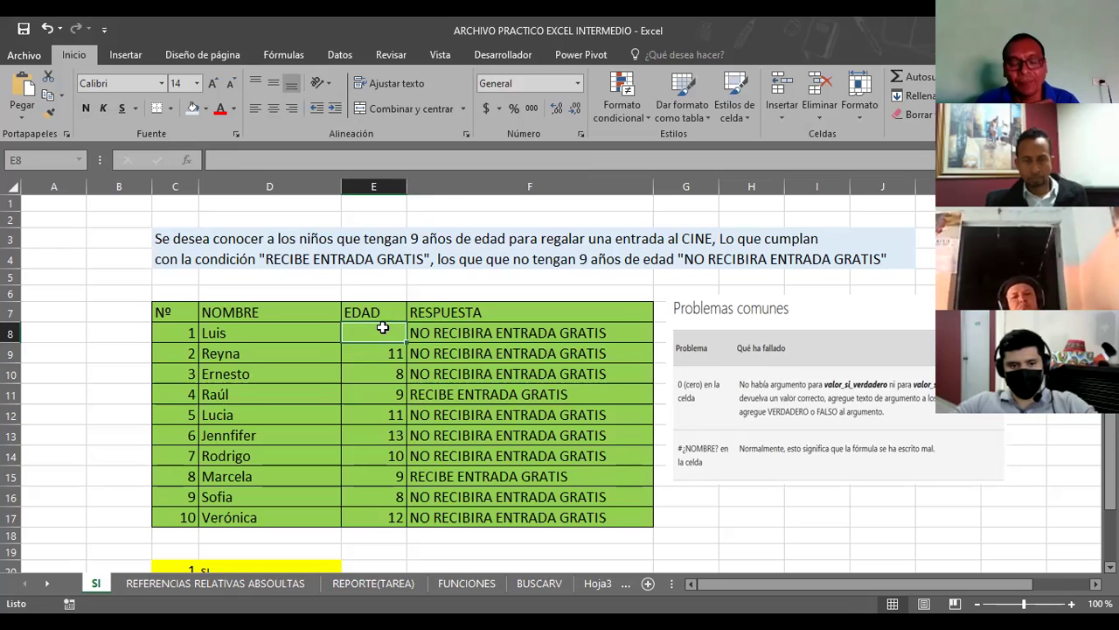
type("9")
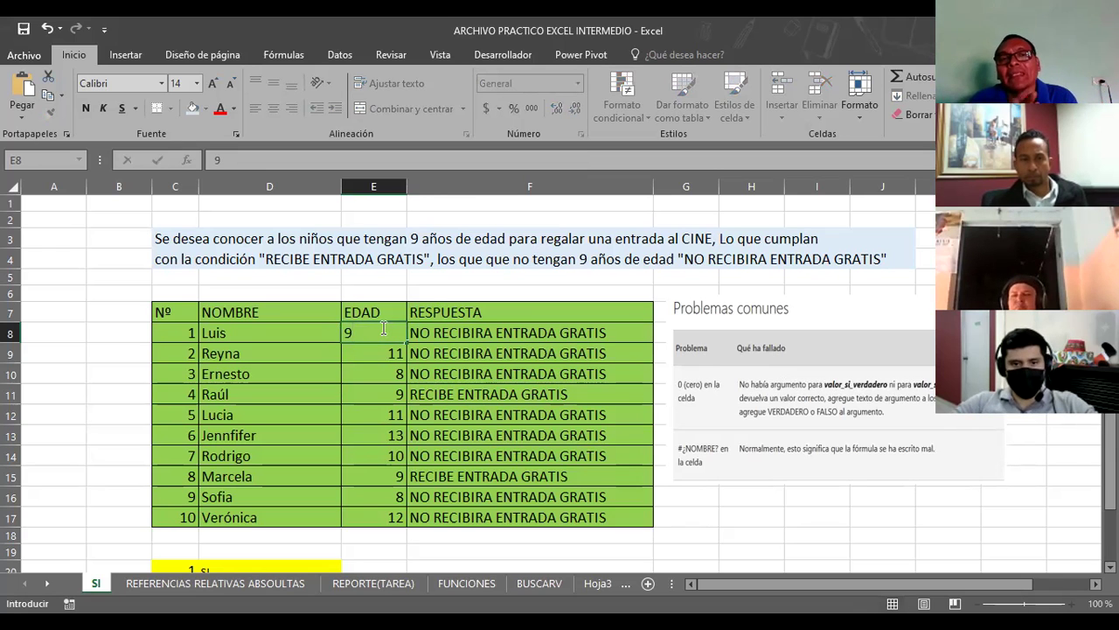
key("Return")
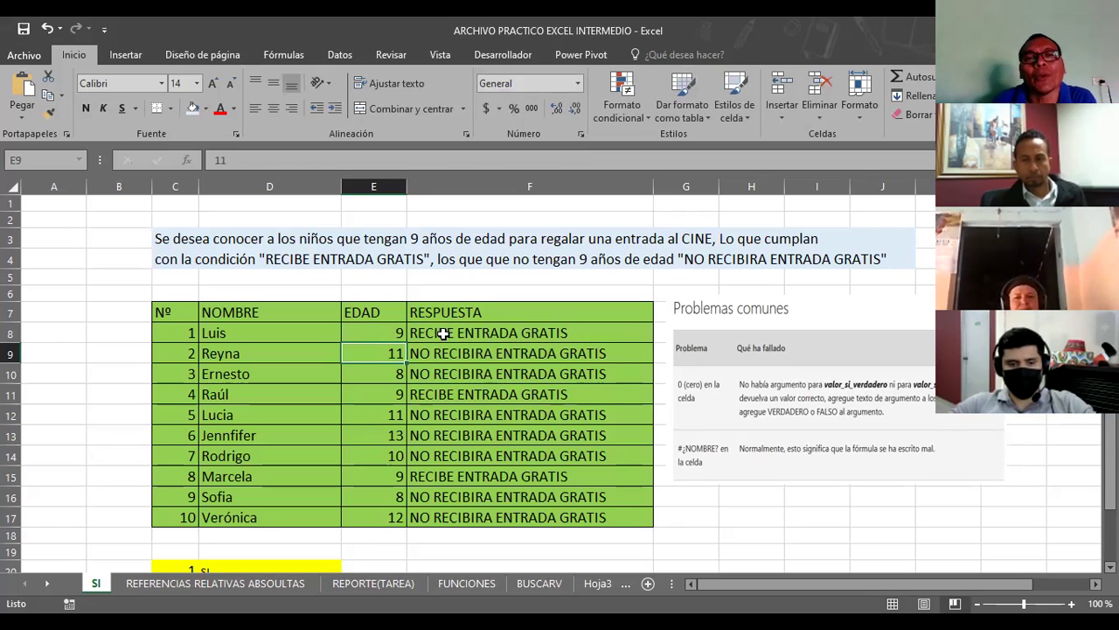
Select the ages E8:E17, then fill F8's SI formula down to row 17
left_click(443, 334)
left_click(369, 333)
left_click_drag(369, 332, 378, 519)
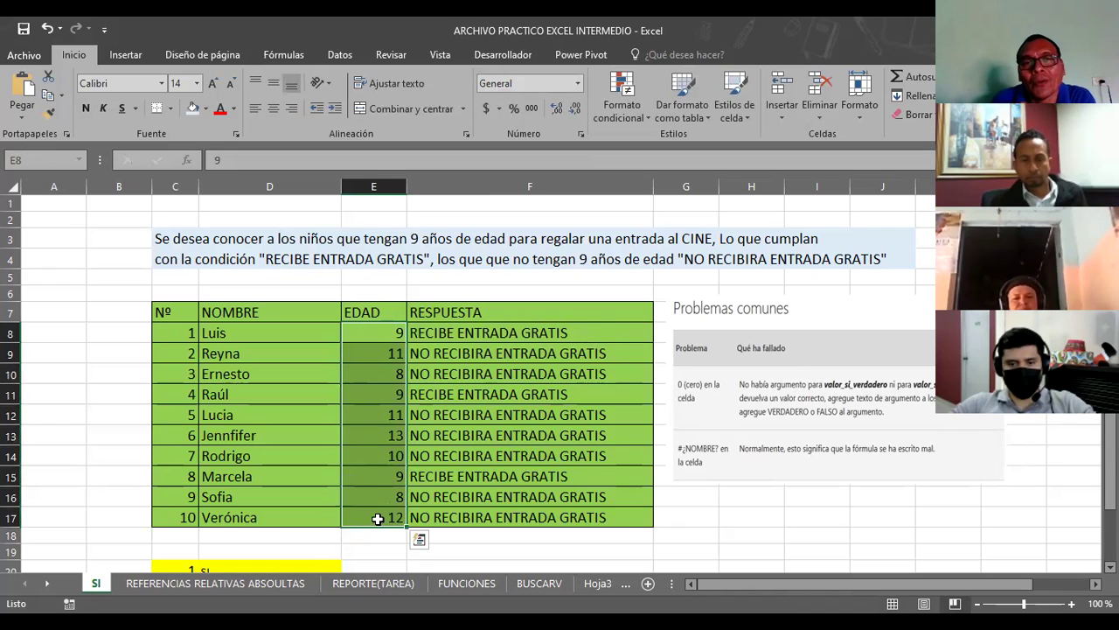
left_click(451, 333)
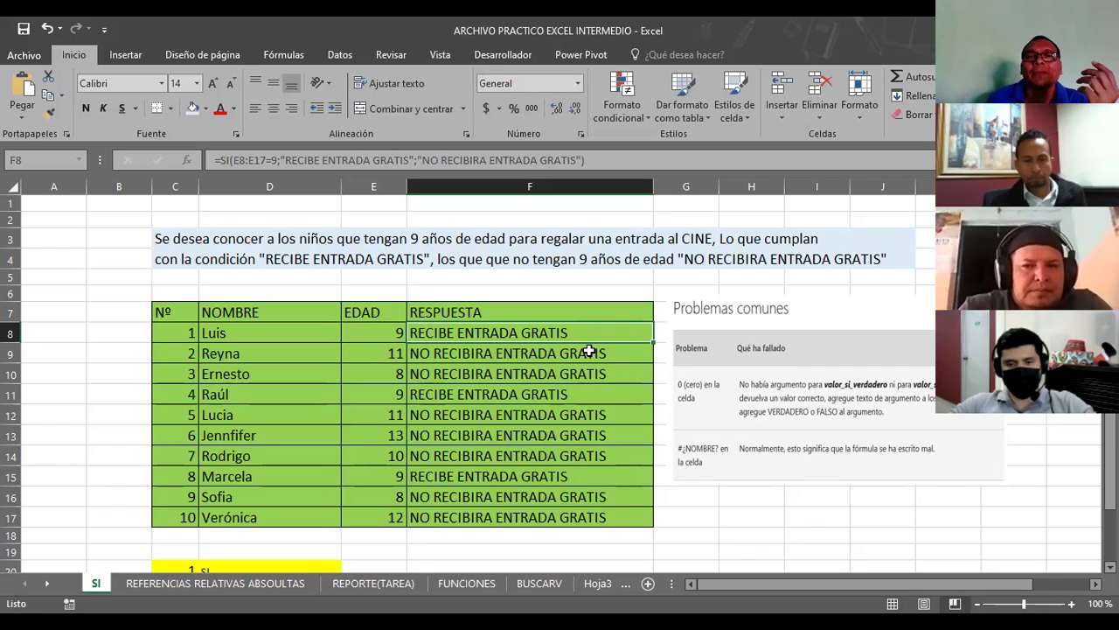
left_click_drag(655, 343, 626, 529)
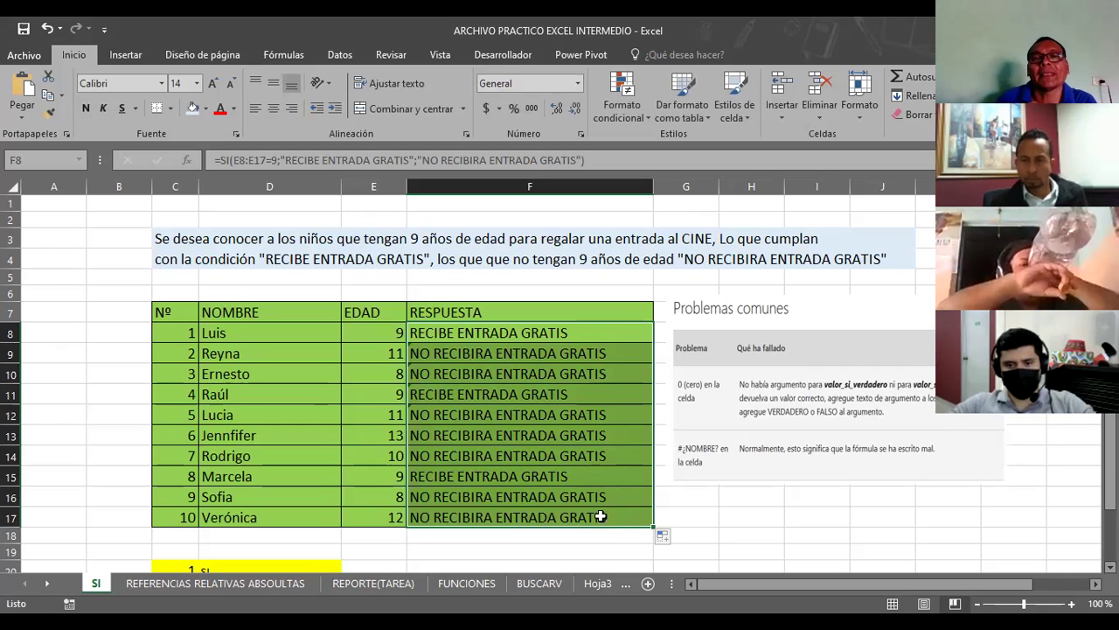
Refill F8's formula down to F17, checking the copied formulas in F9 and F11
left_click(574, 293)
left_click(494, 329)
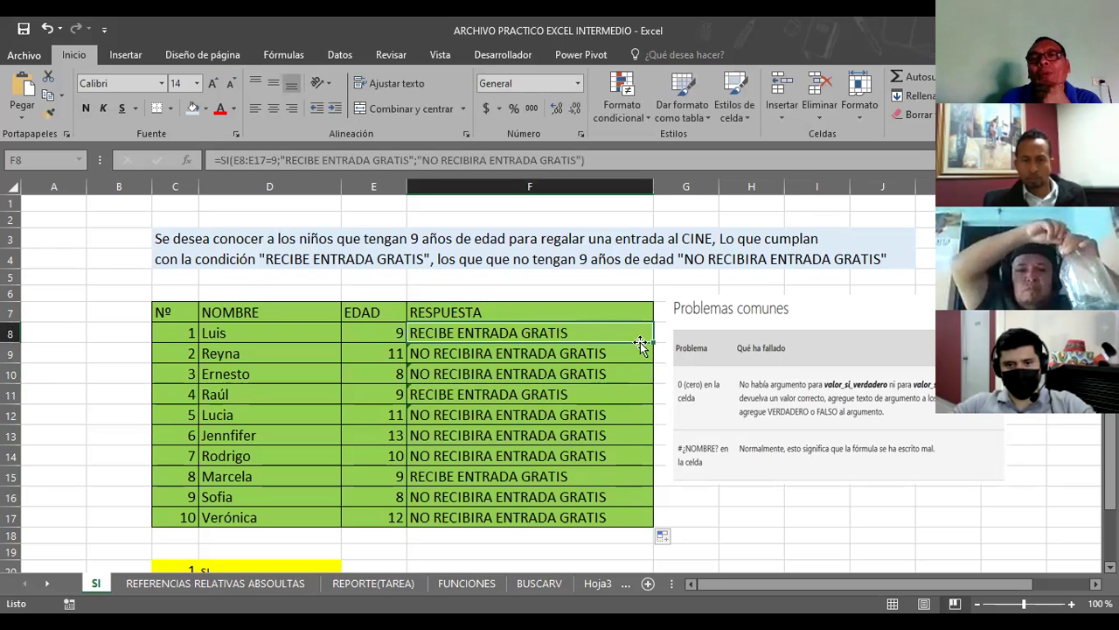
left_click_drag(653, 343, 651, 520)
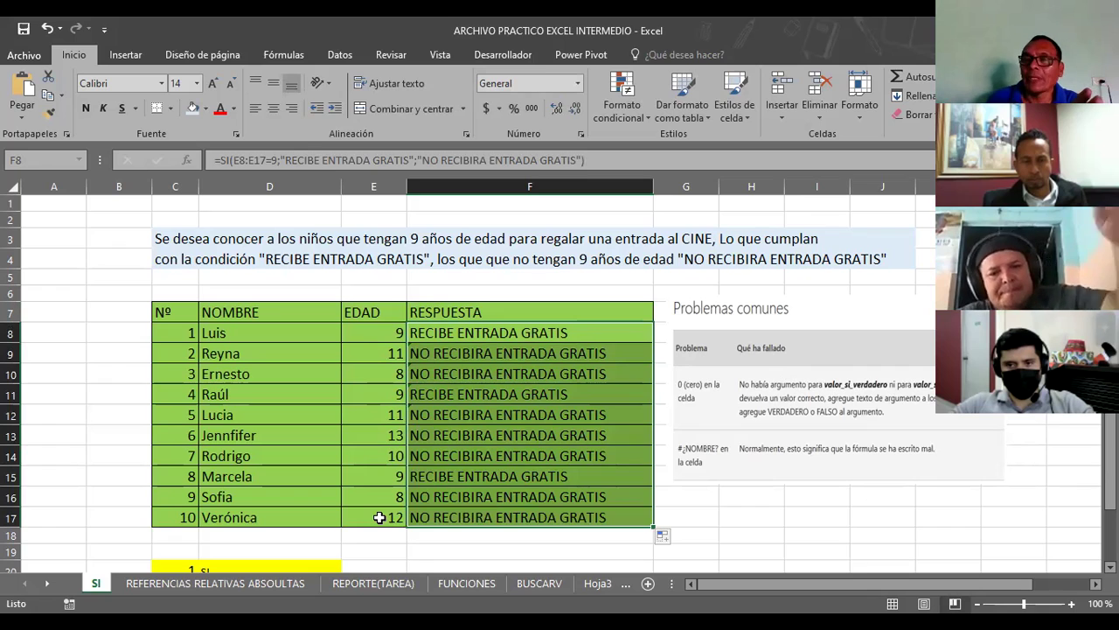
left_click(465, 356)
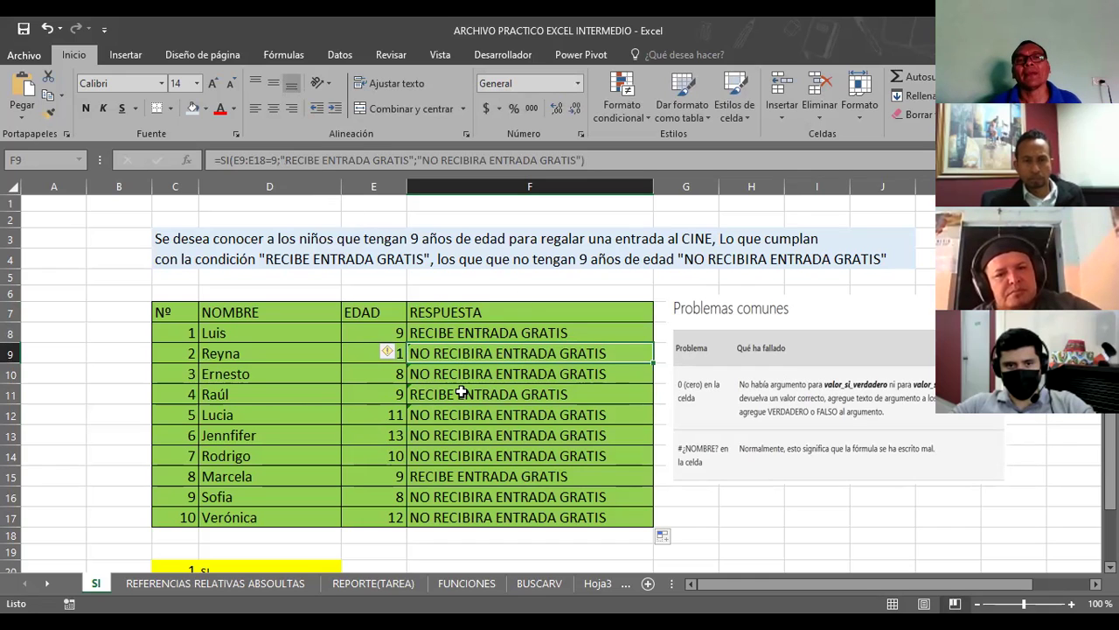
left_click(461, 392)
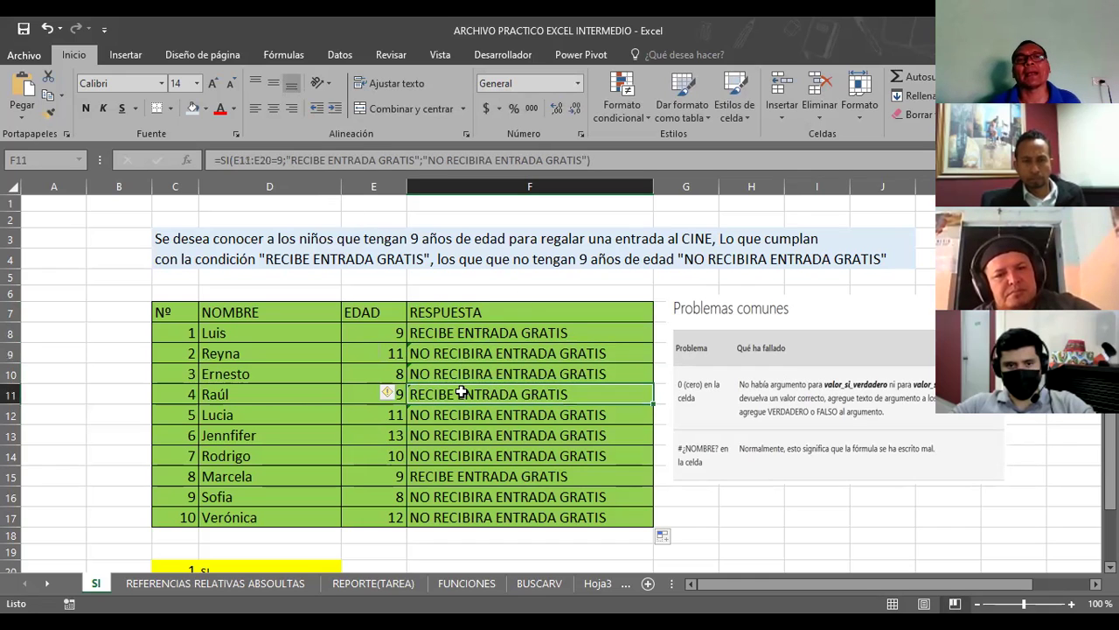
left_click(481, 330)
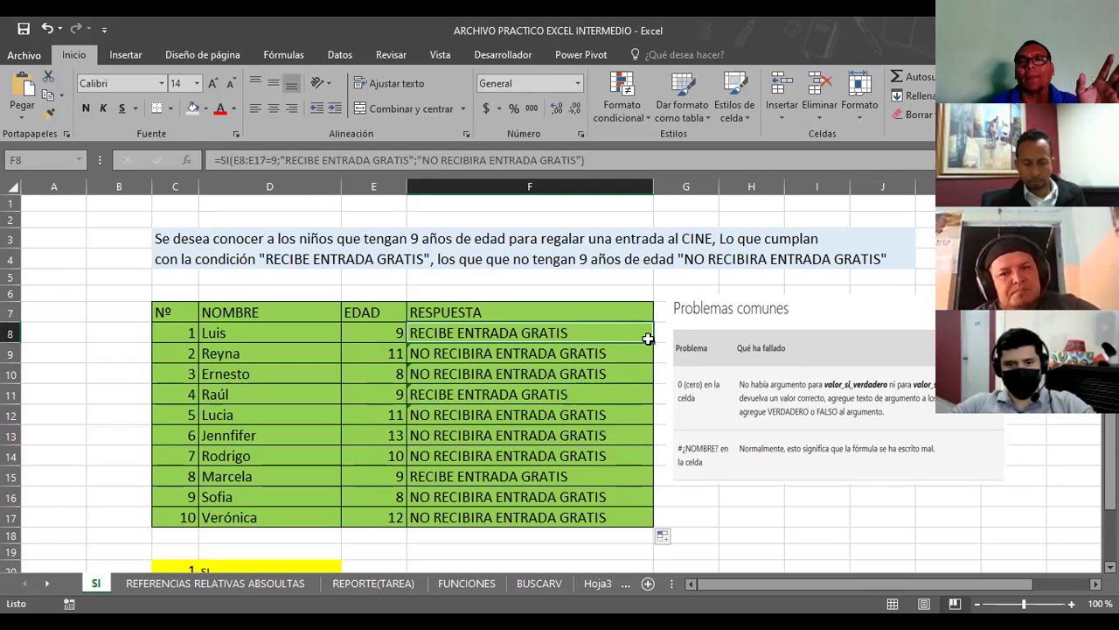
left_click_drag(653, 342, 629, 528)
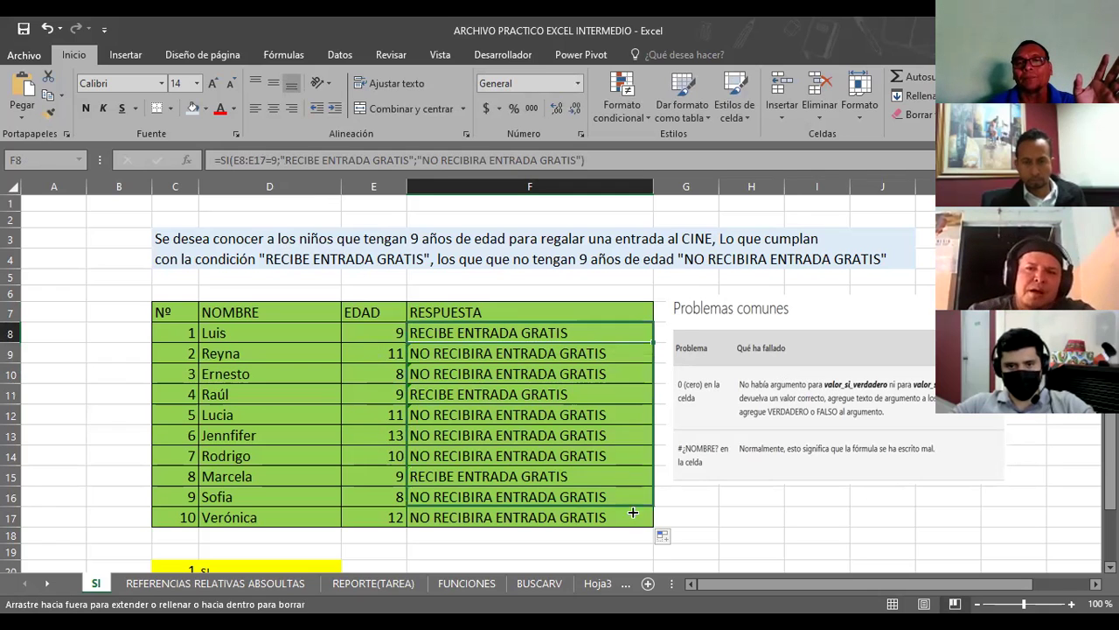
left_click(686, 511)
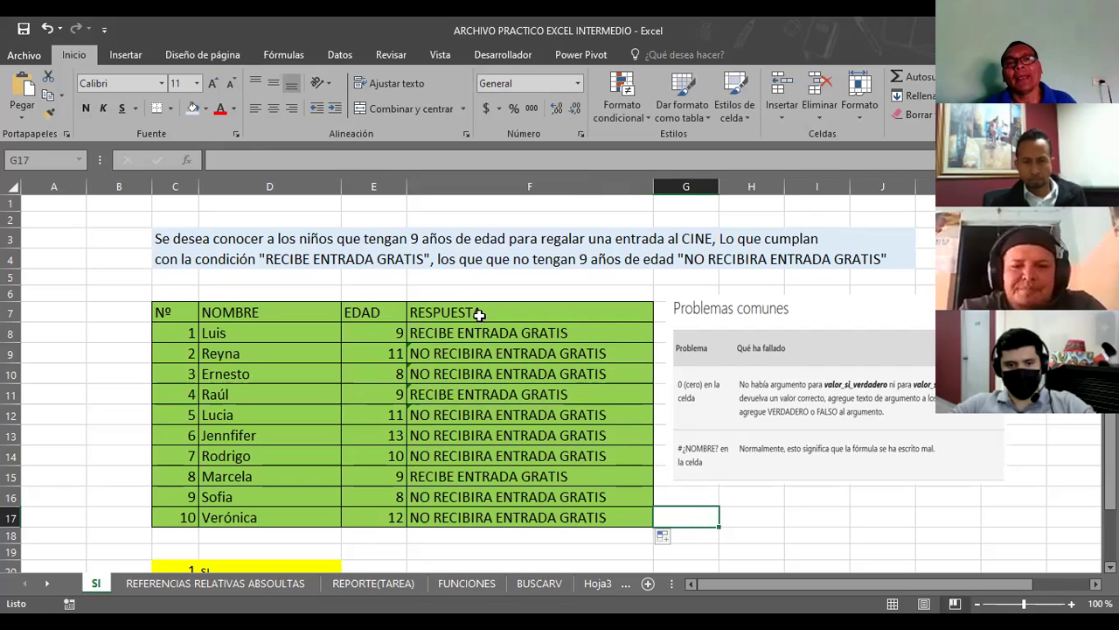
left_click(434, 335)
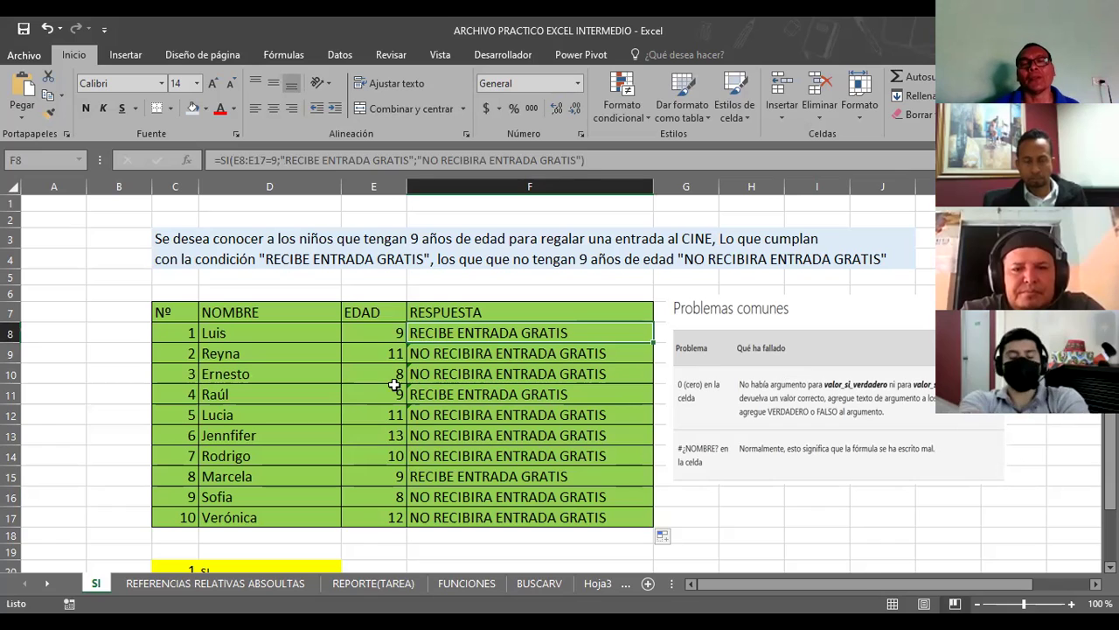
left_click(382, 335)
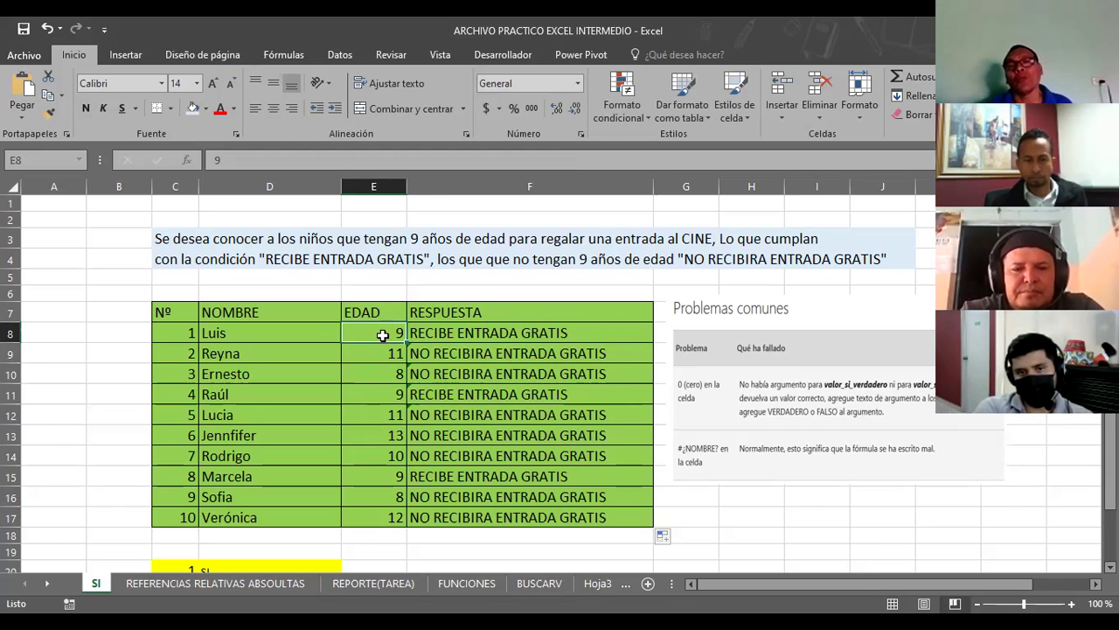
left_click(381, 397)
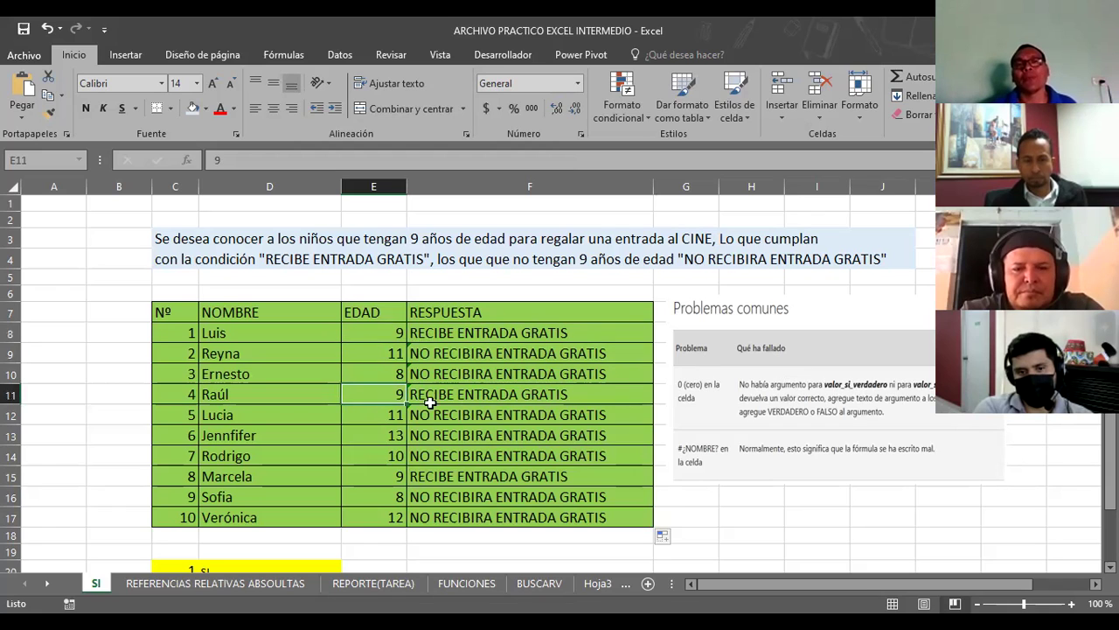
left_click(376, 478)
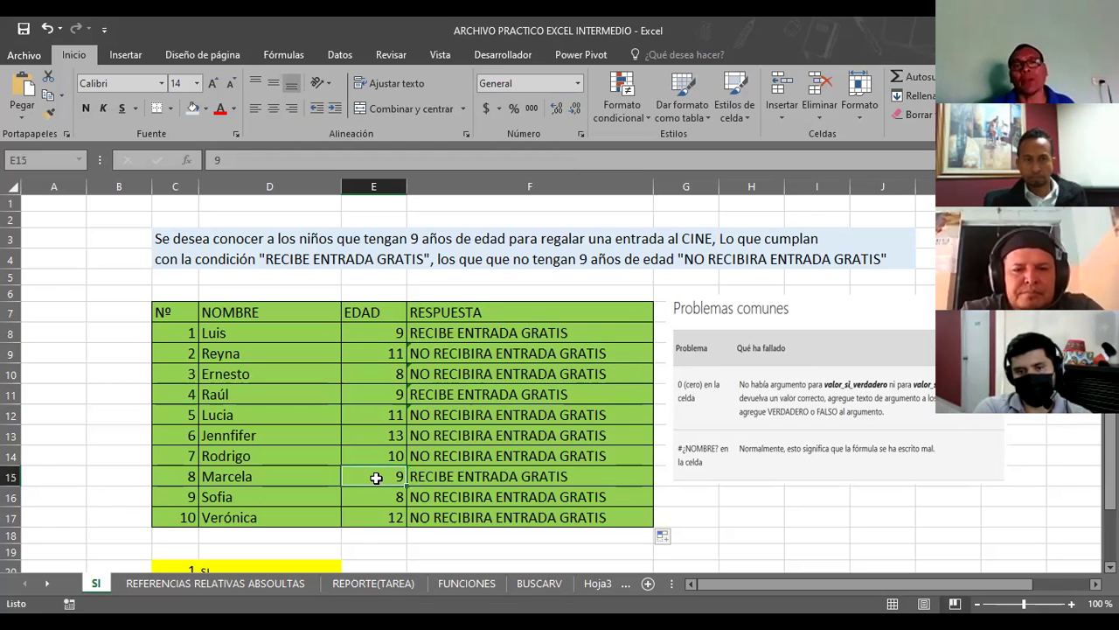
left_click(426, 472)
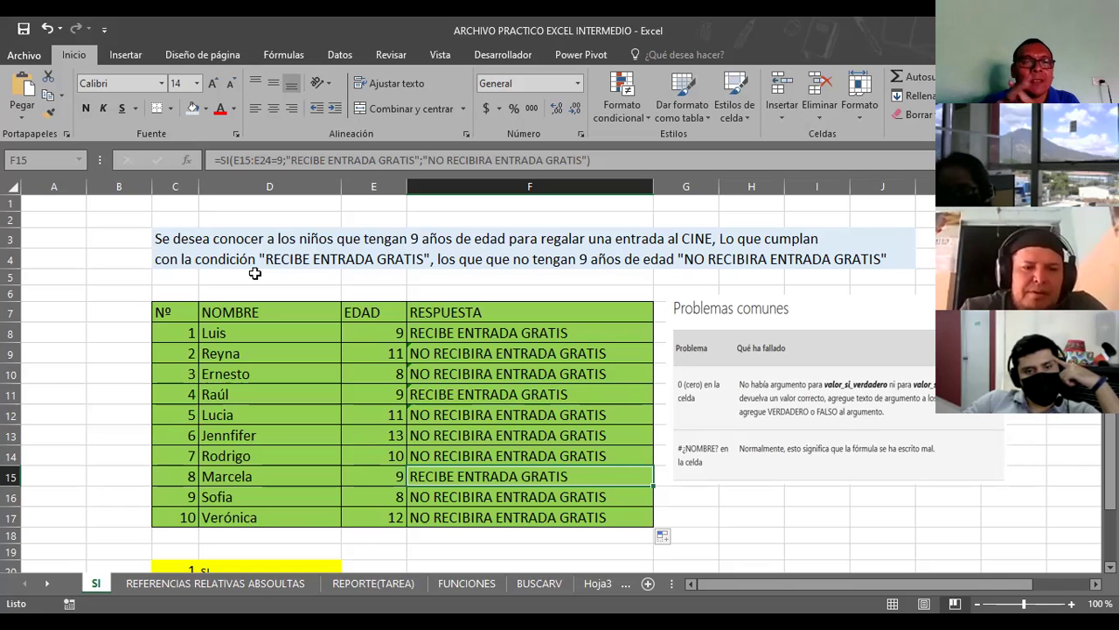
left_click(177, 273)
left_click(256, 537)
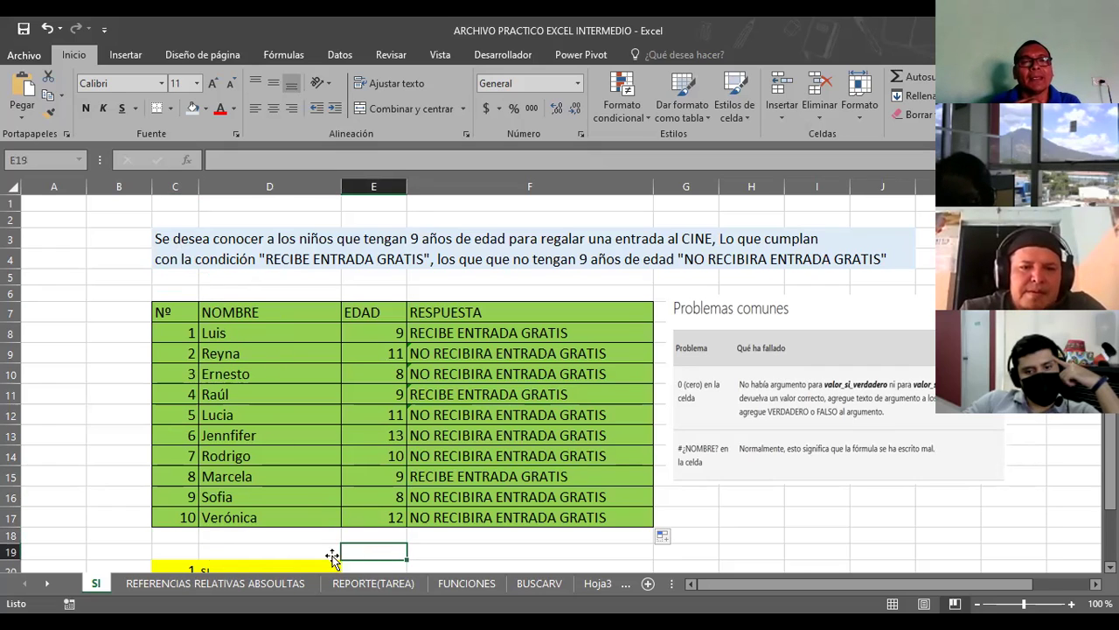
left_click(156, 550)
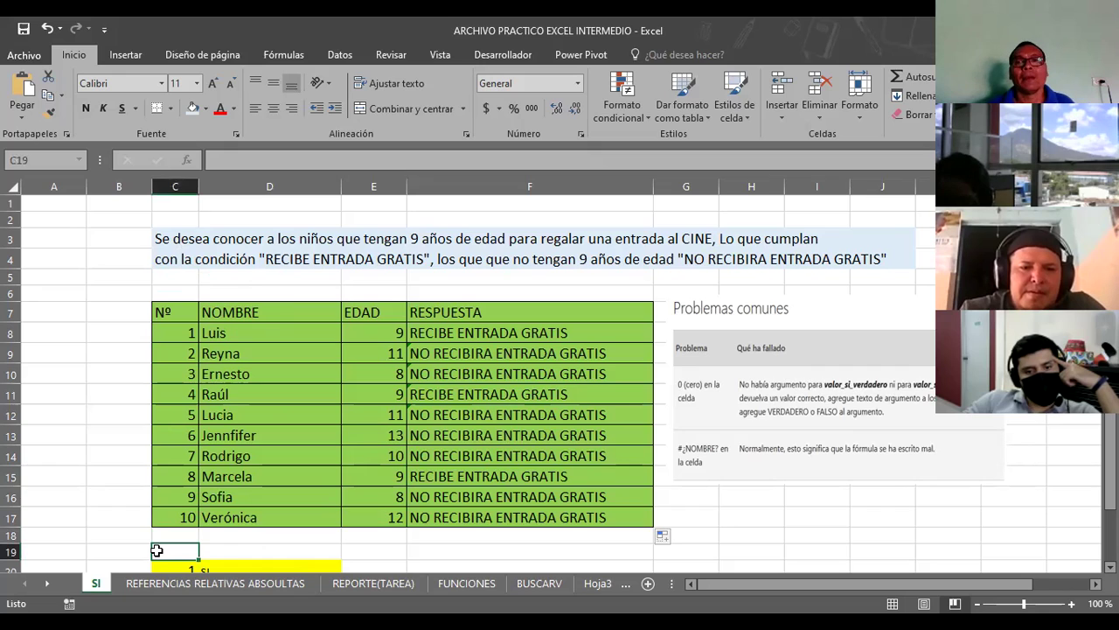
left_click(54, 396)
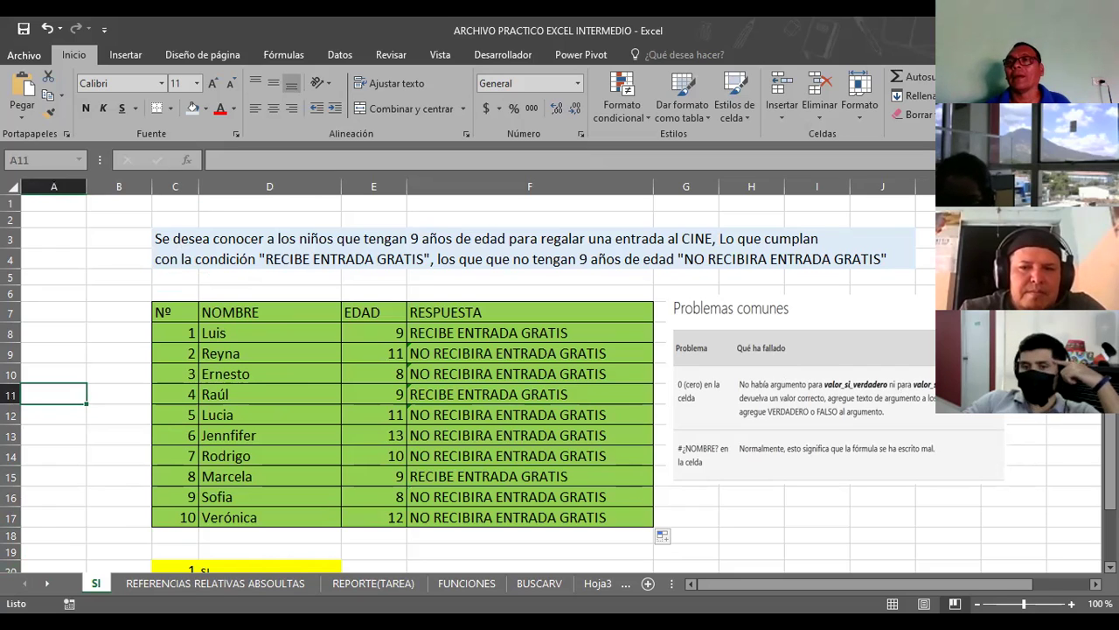
scroll(502, 505, "down", 1)
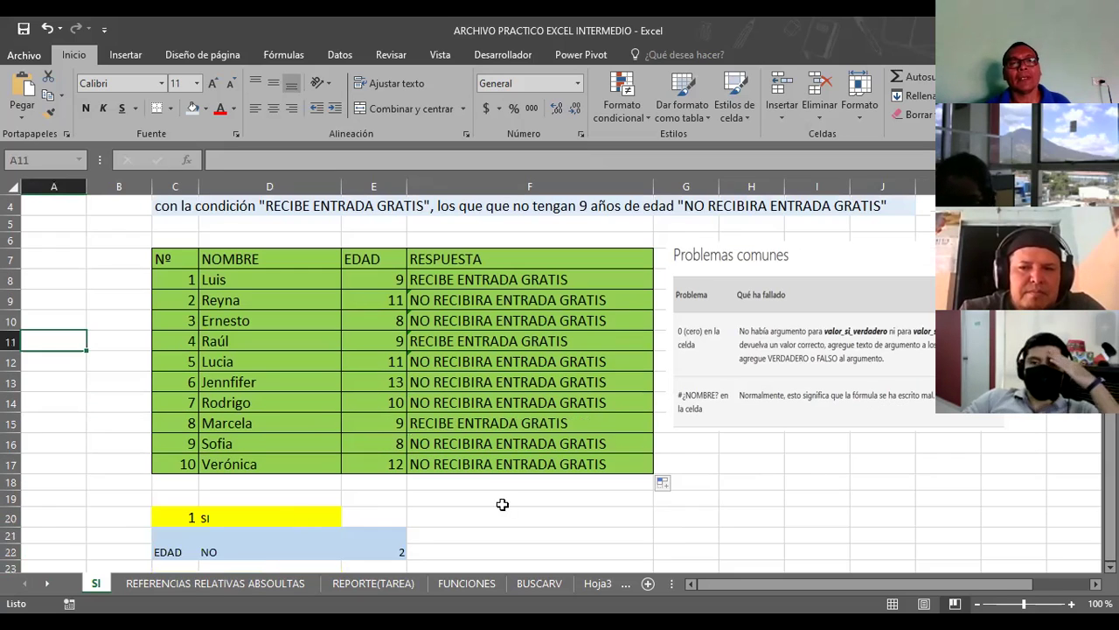
left_click(166, 545)
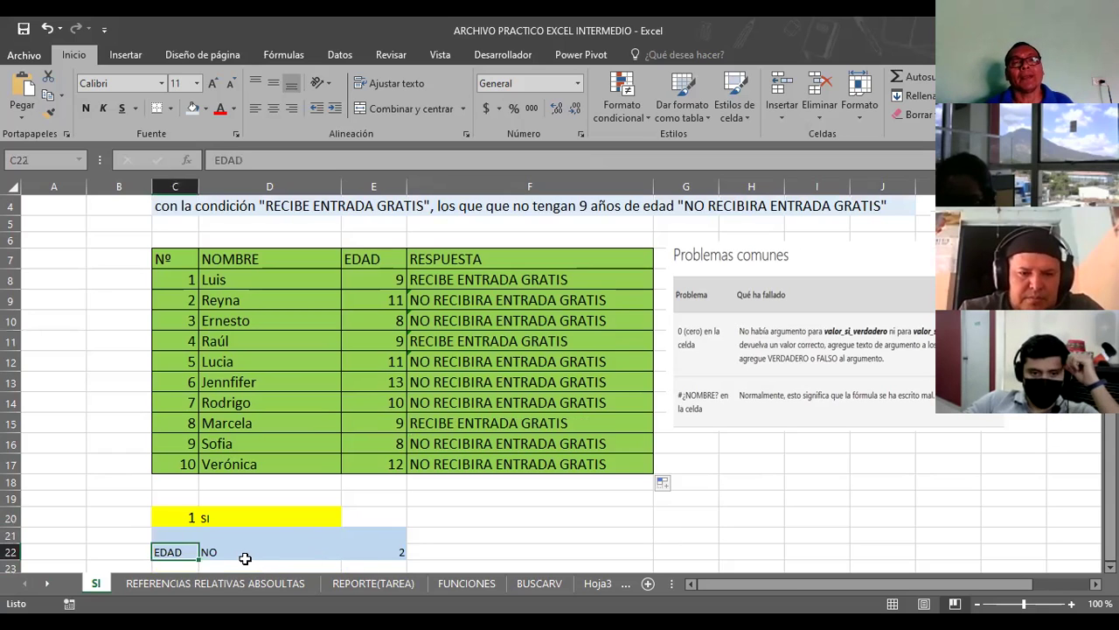
left_click(366, 553)
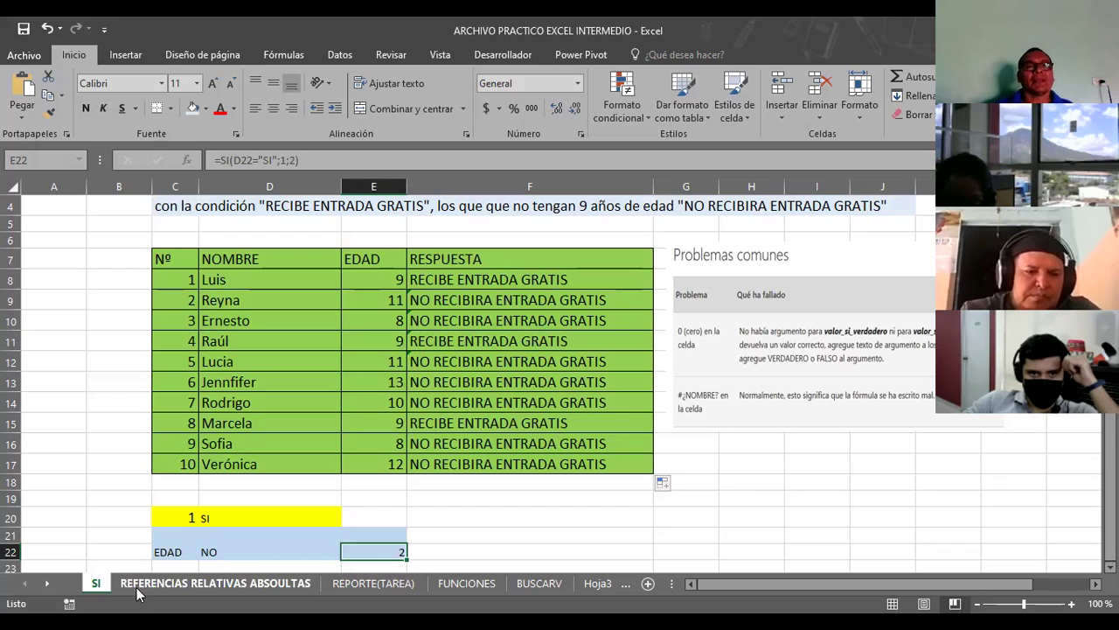
left_click(245, 551)
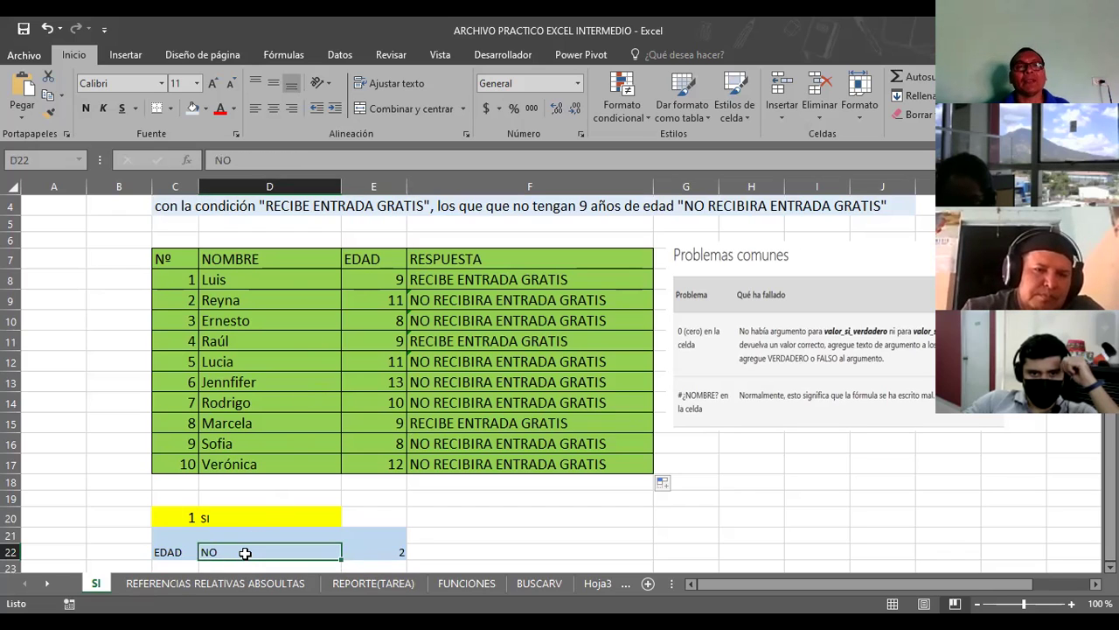
left_click(371, 552)
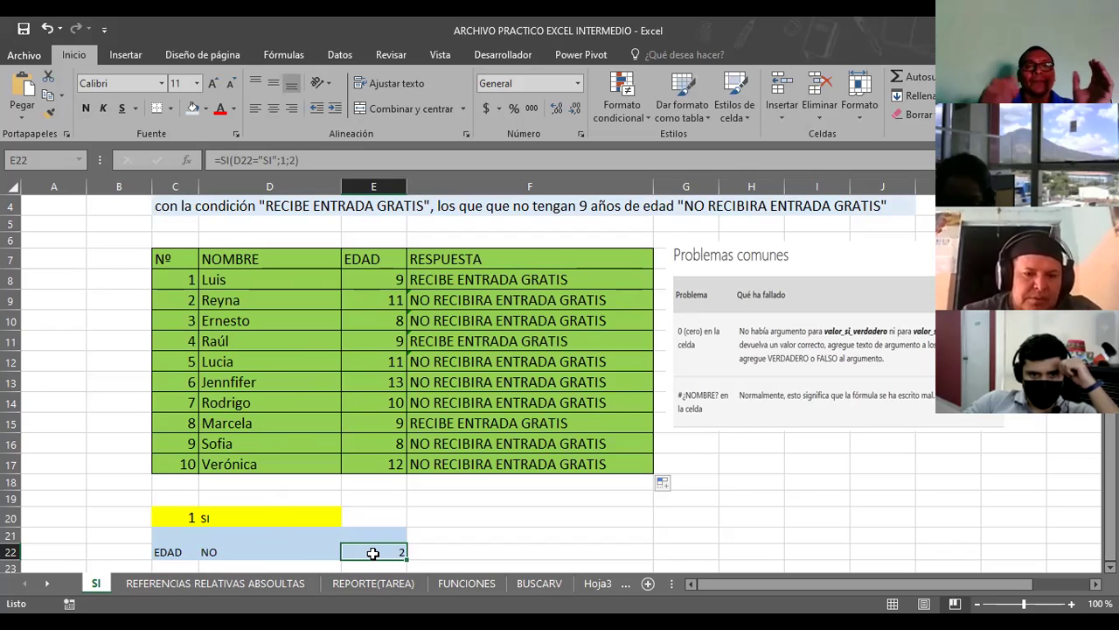
left_click(222, 550)
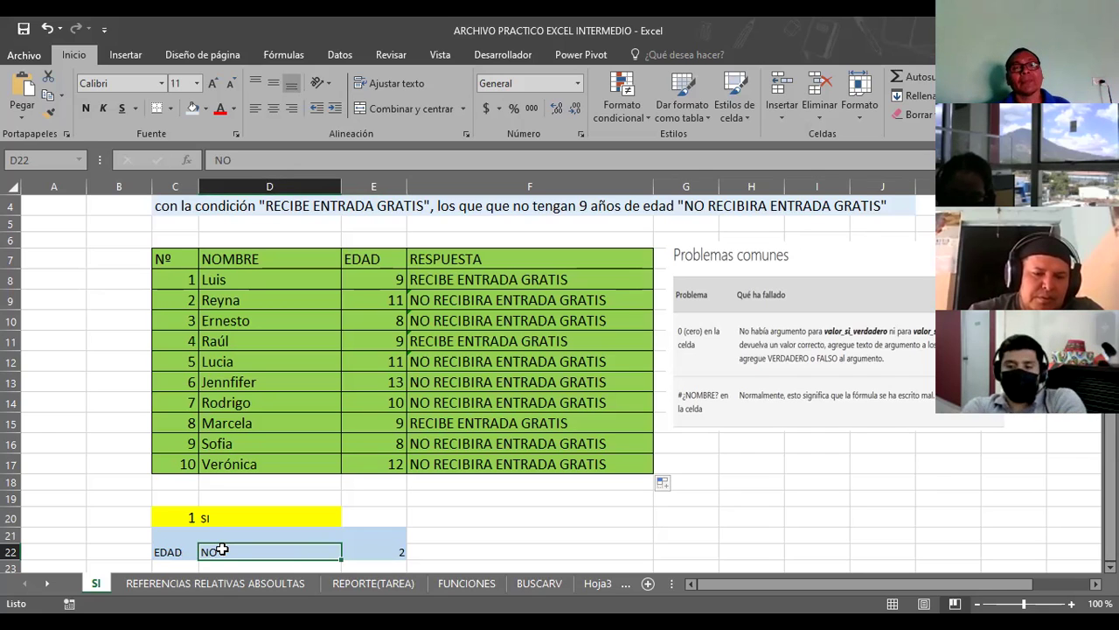
left_click_drag(388, 549, 267, 554)
left_click(242, 560)
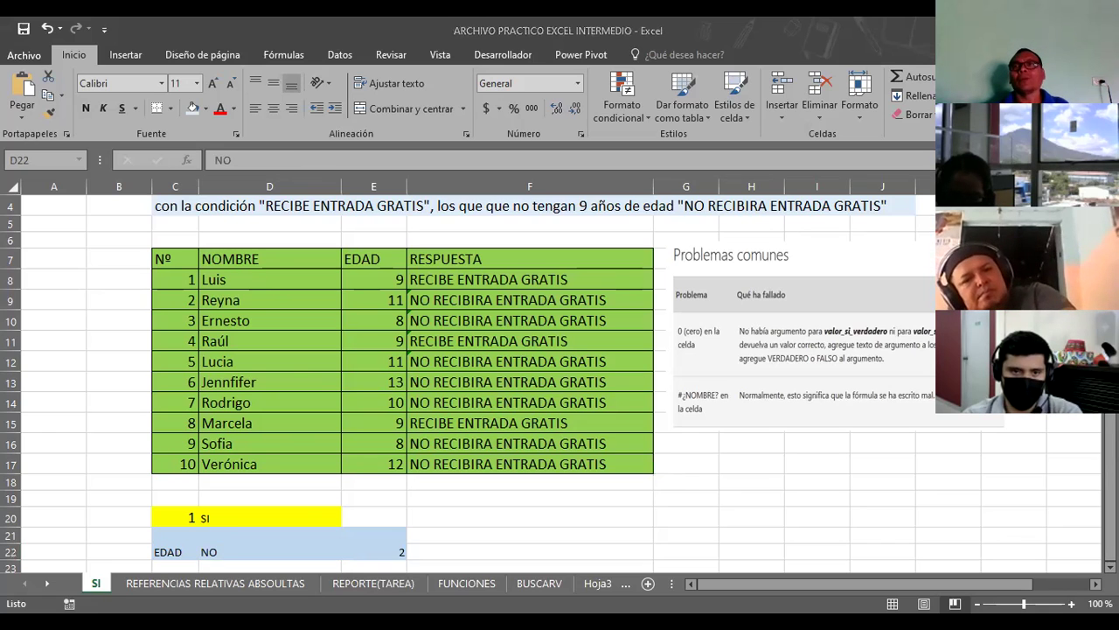
Replace NO with SI in D22, then check E22's =SI(D22="SI";1;2) formula
left_click(295, 549)
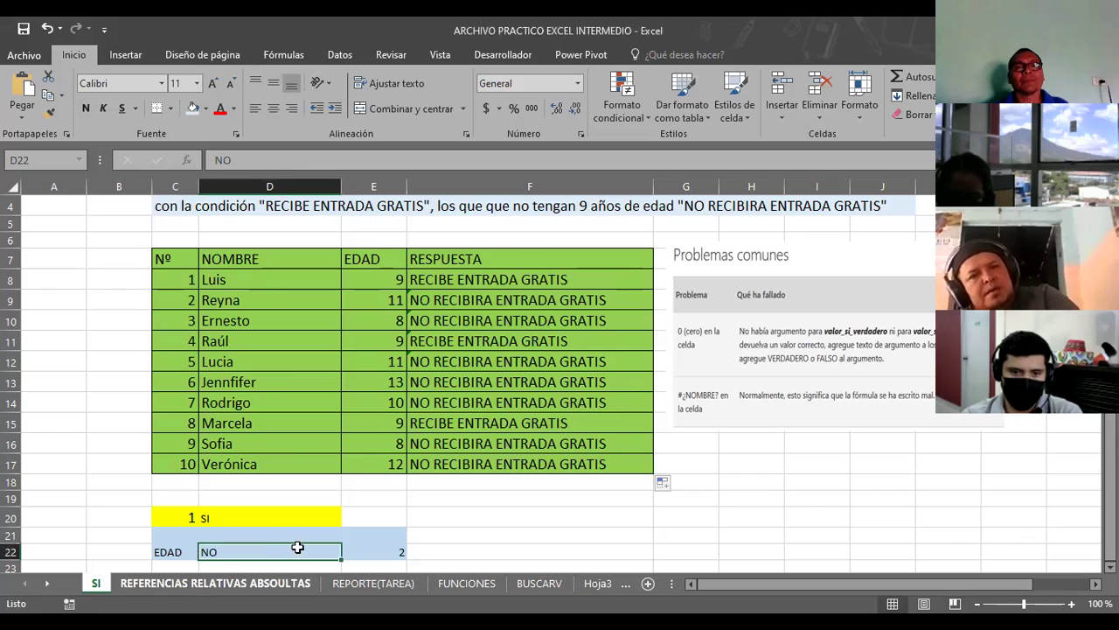
left_click(279, 517)
left_click(240, 557)
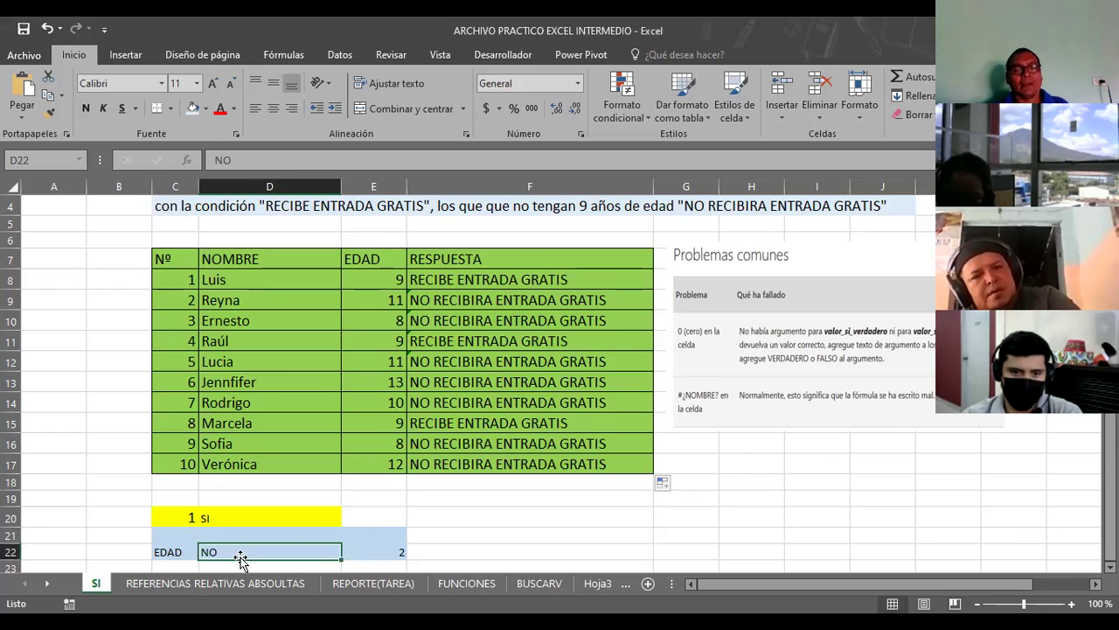
type("3")
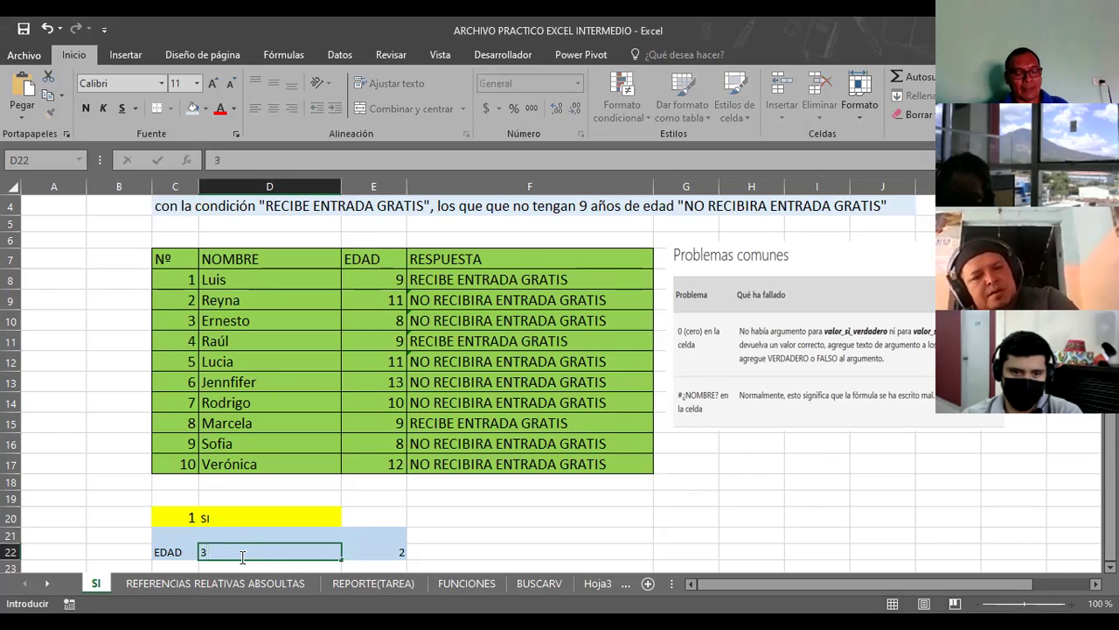
key("Escape")
type("S")
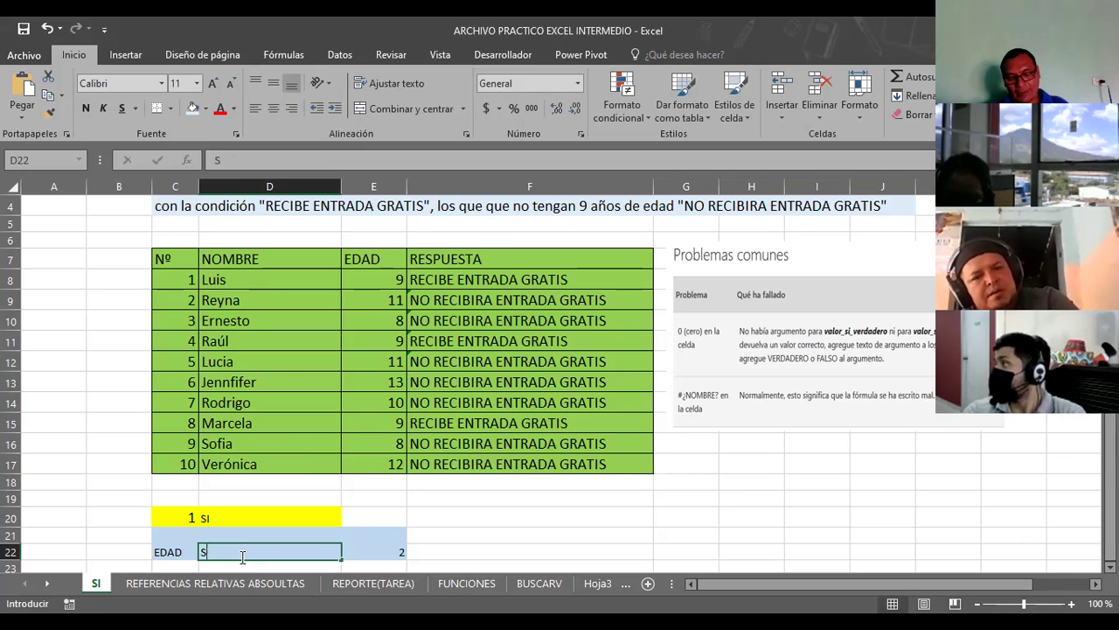
type("I")
left_click(436, 550)
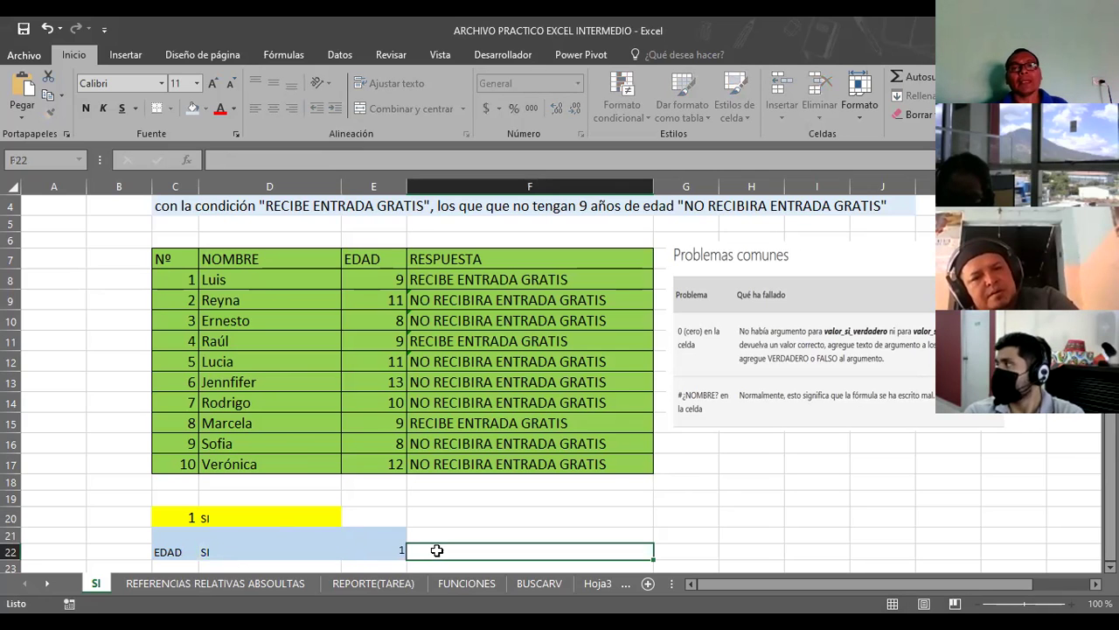
left_click(391, 554)
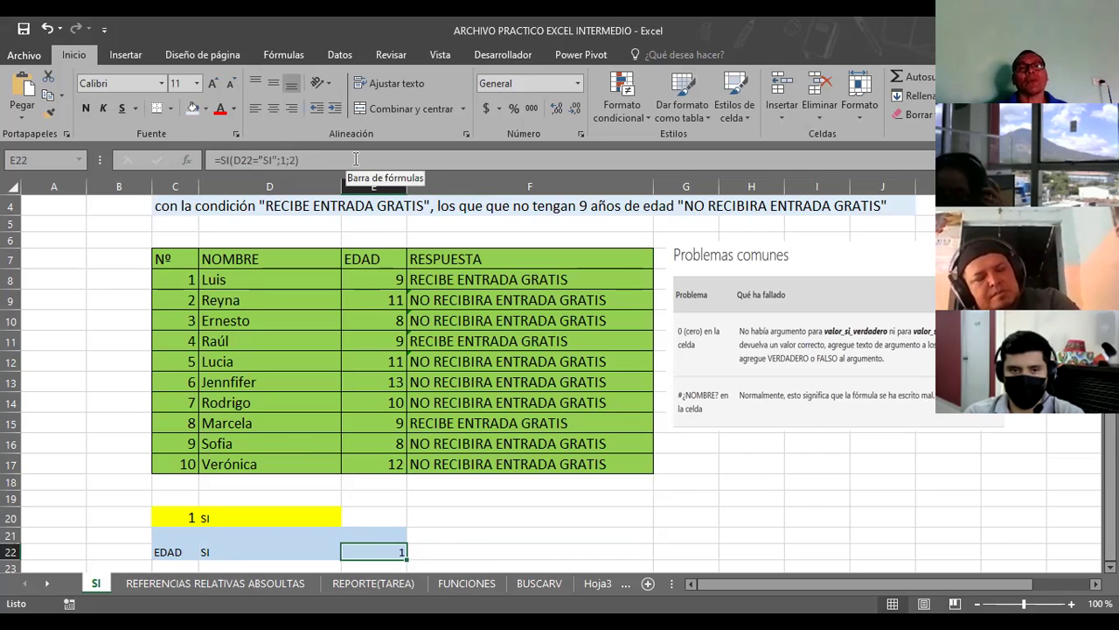
left_click(300, 159)
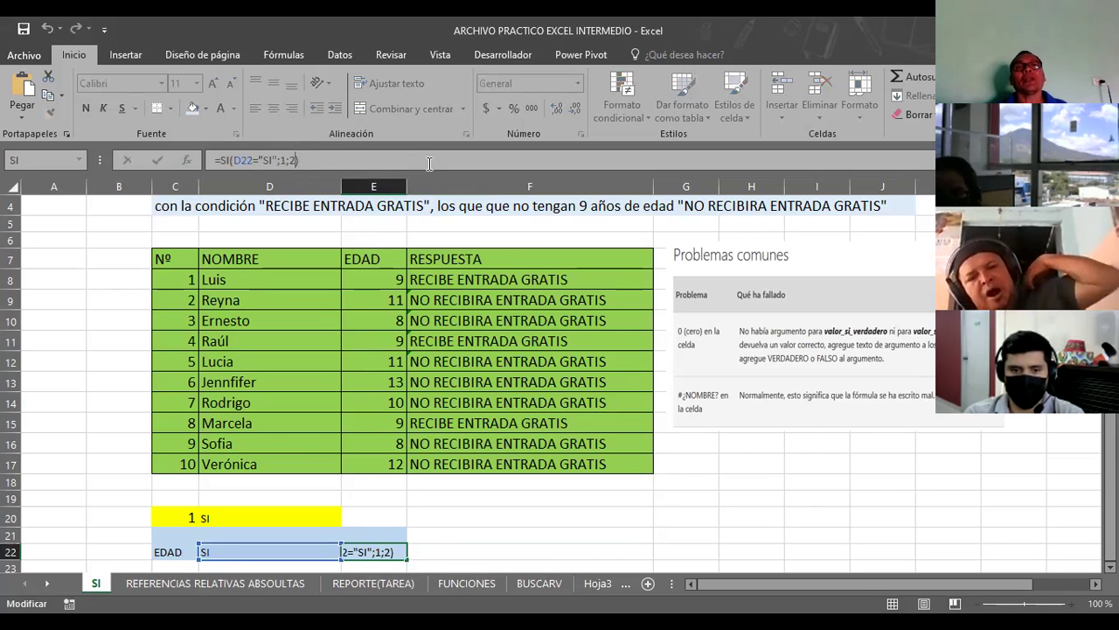
key("Left")
key("Left")
key("Left")
key("Left")
key("shift+Left")
key("shift+Left")
key("shift+Left")
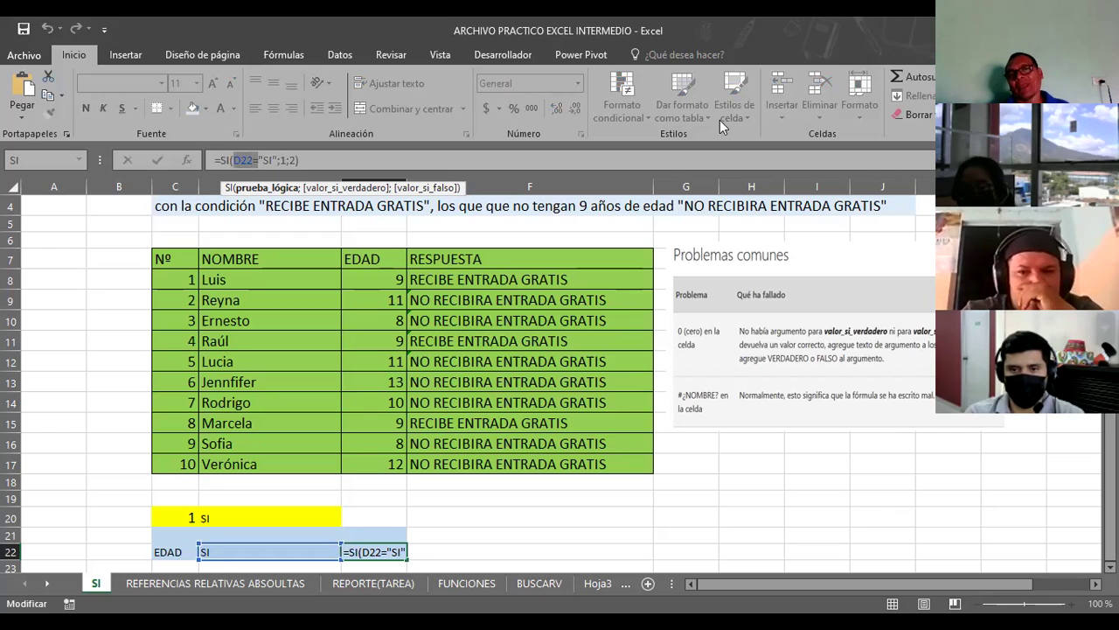
left_click(565, 495)
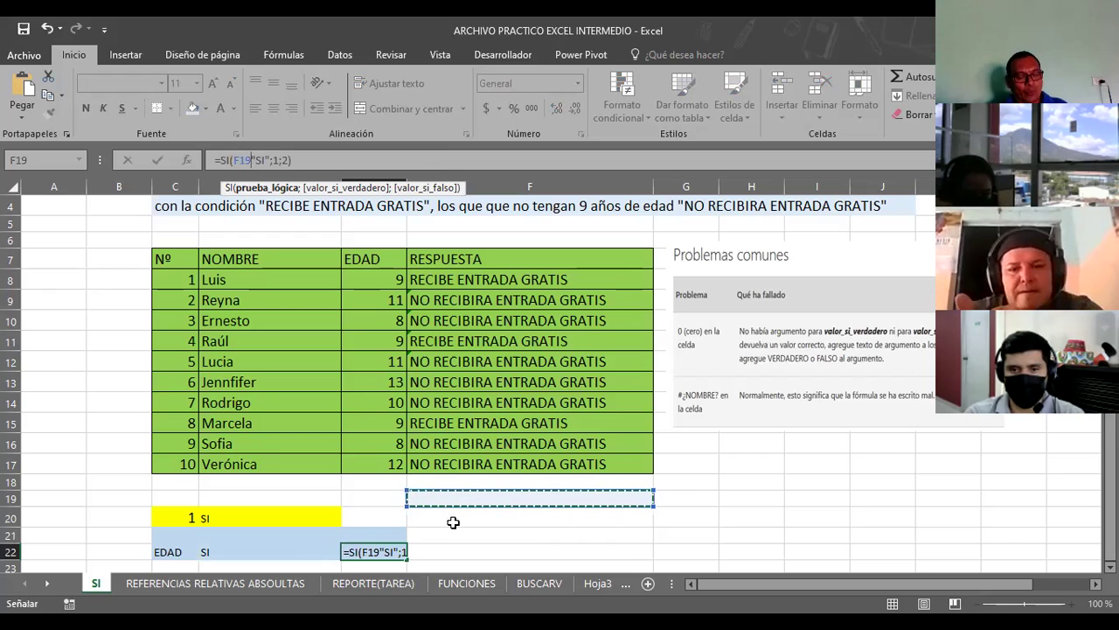
key("Return")
left_click(404, 516)
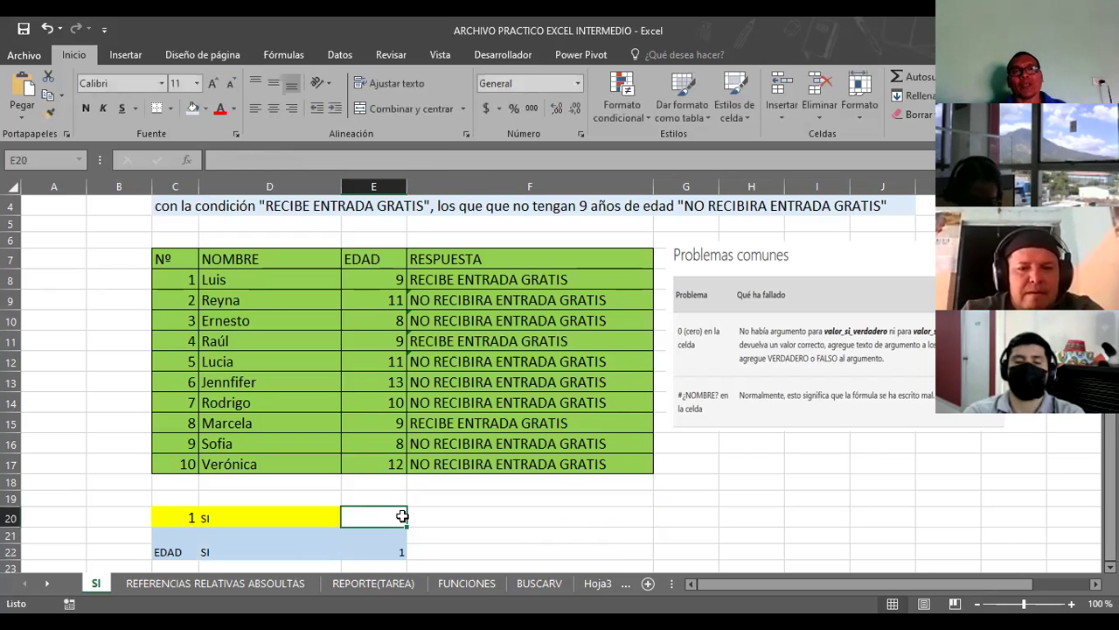
Start a formula with = in E20 and bring up the Insertar función dialog
type("=")
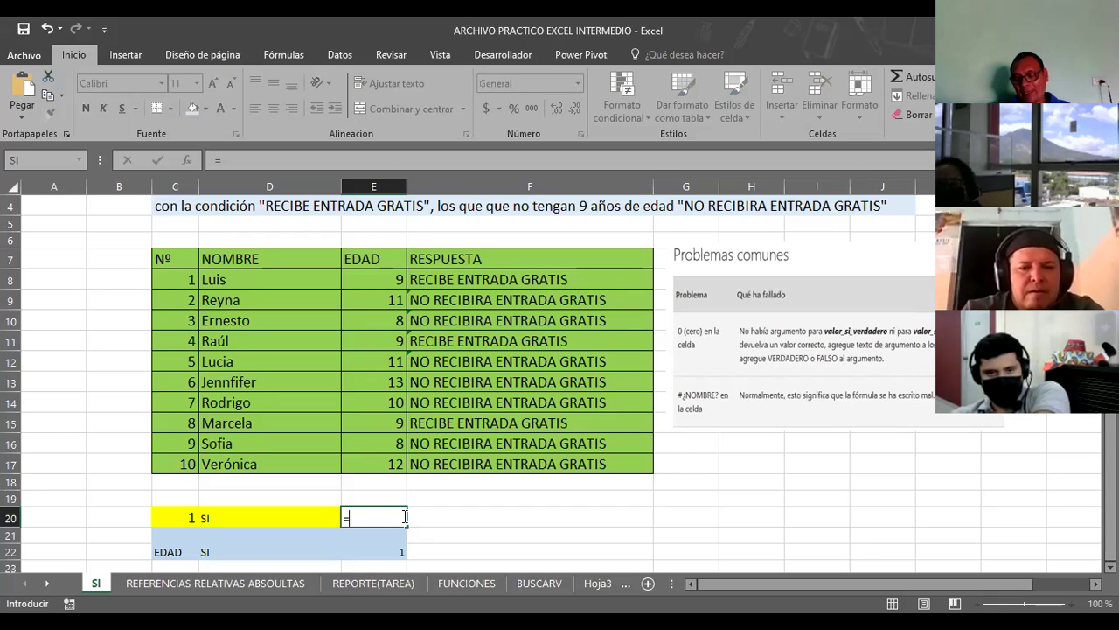
key("Escape")
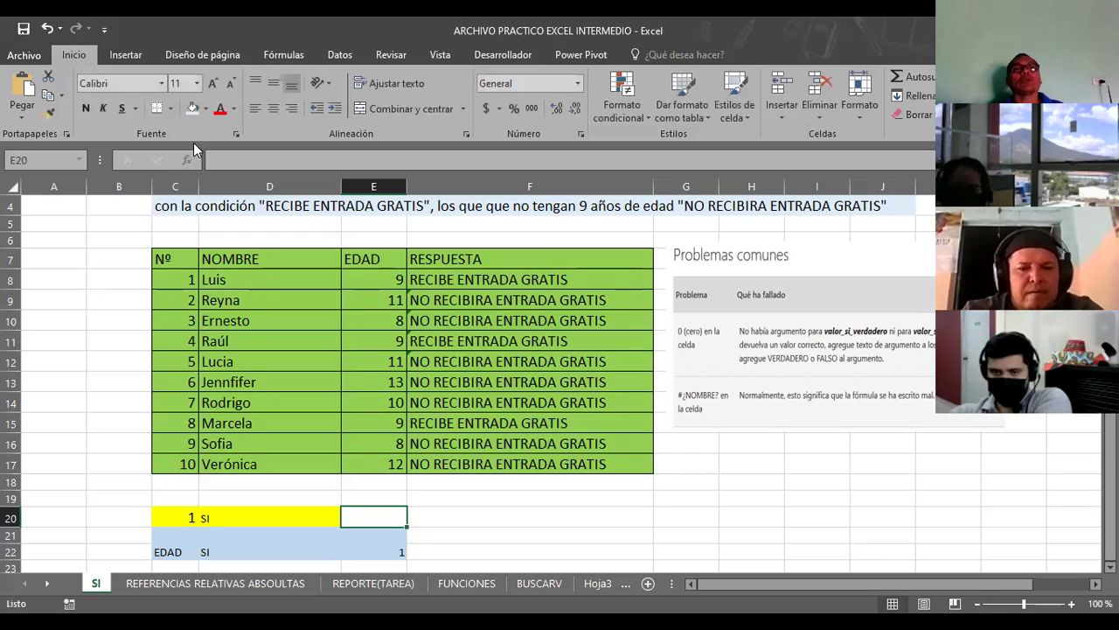
left_click(188, 164)
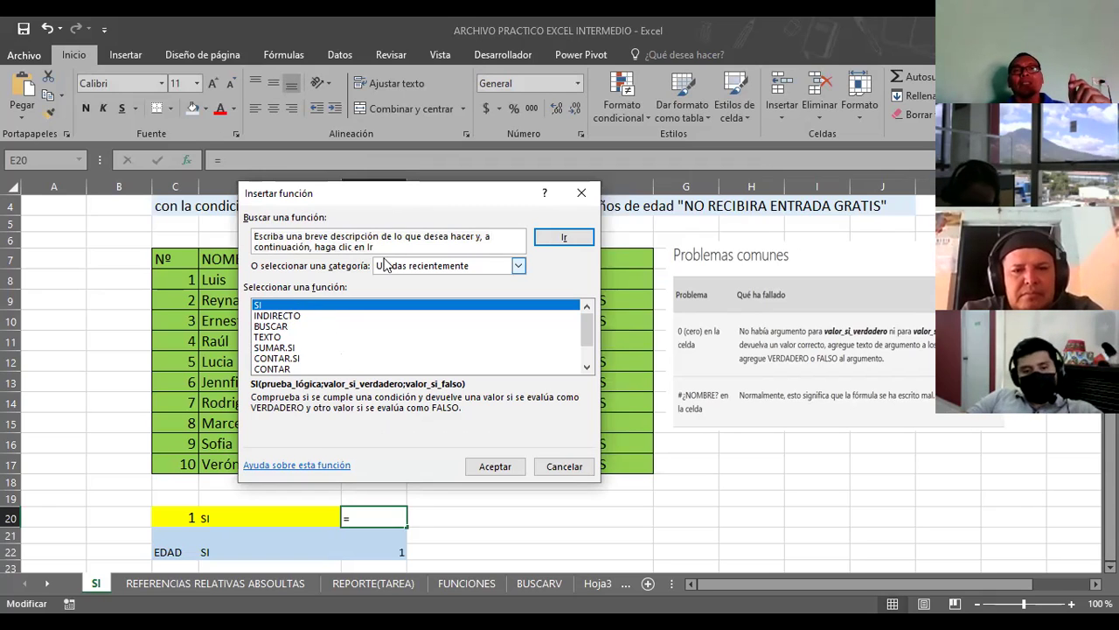
Search the Insertar función dialog for BUSCAR functions
left_click_drag(376, 248, 219, 232)
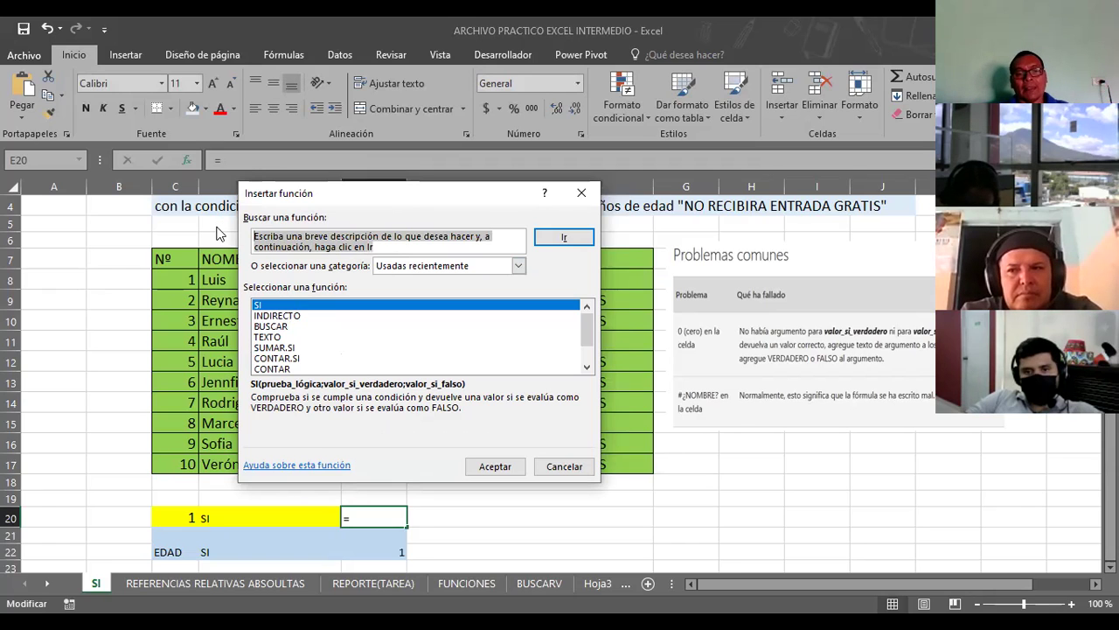
type("BUSCAR")
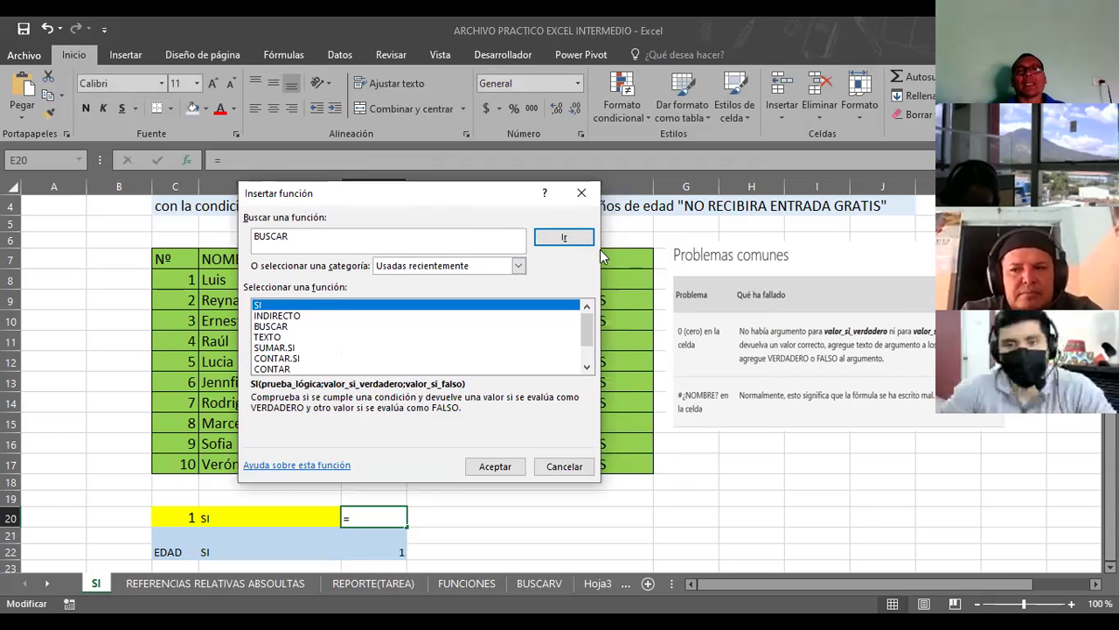
left_click(570, 238)
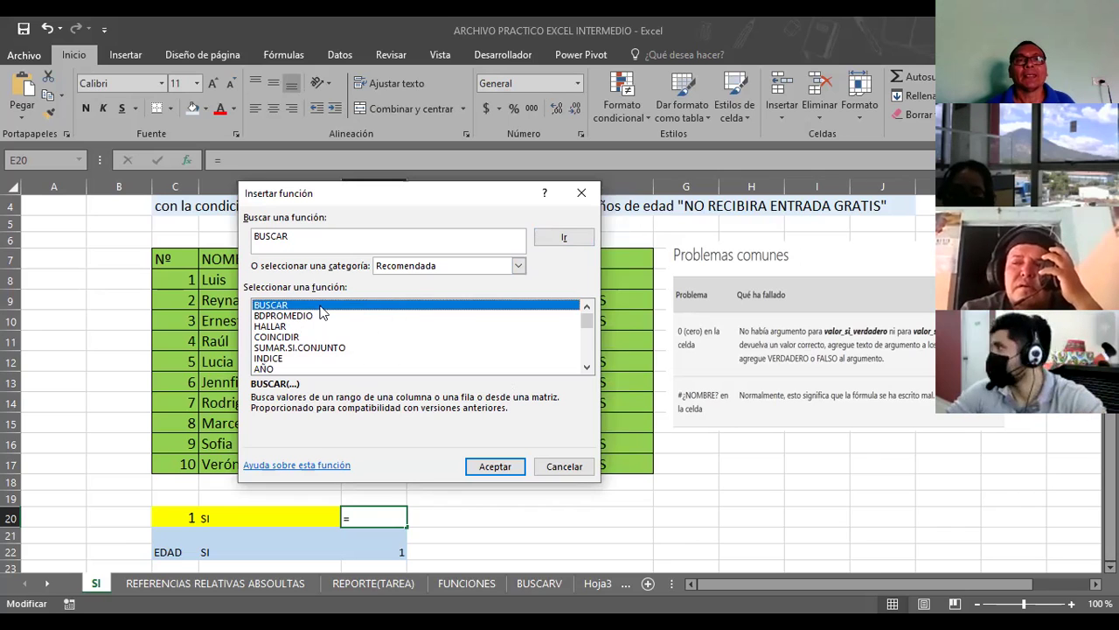
Search for SI functions, browse the results, and cancel without inserting anything
left_click(312, 234)
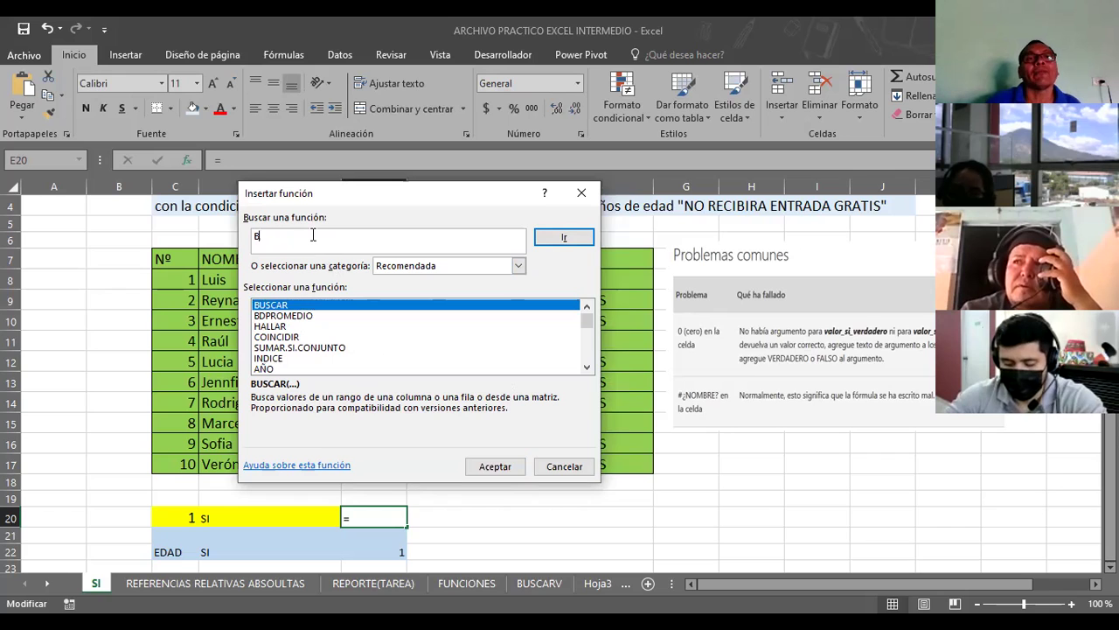
key("BackSpace")
type("SI")
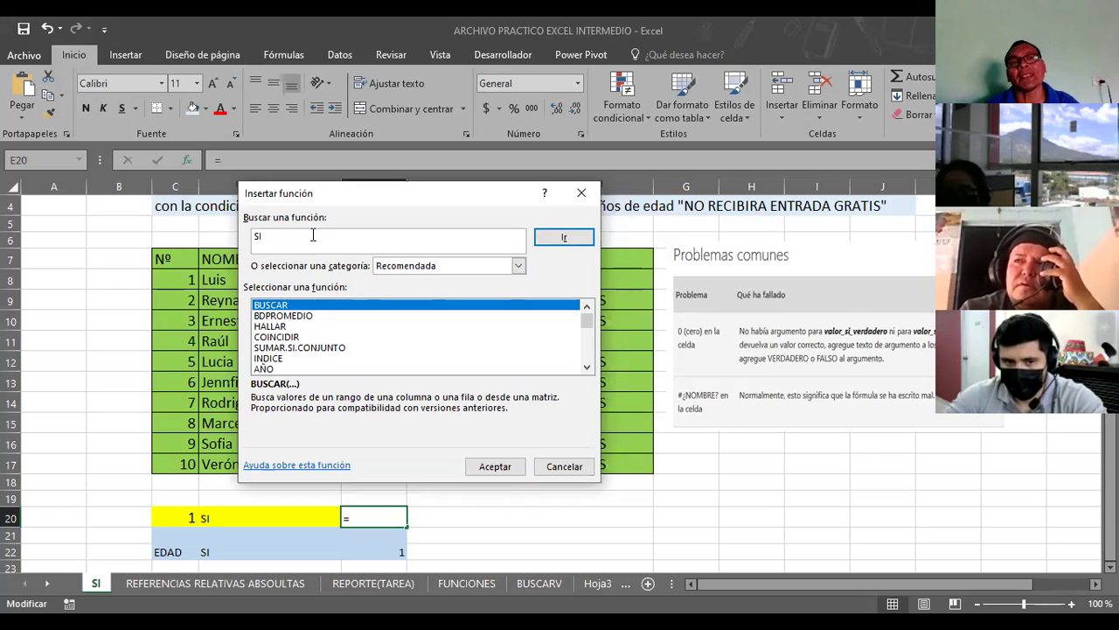
left_click(565, 236)
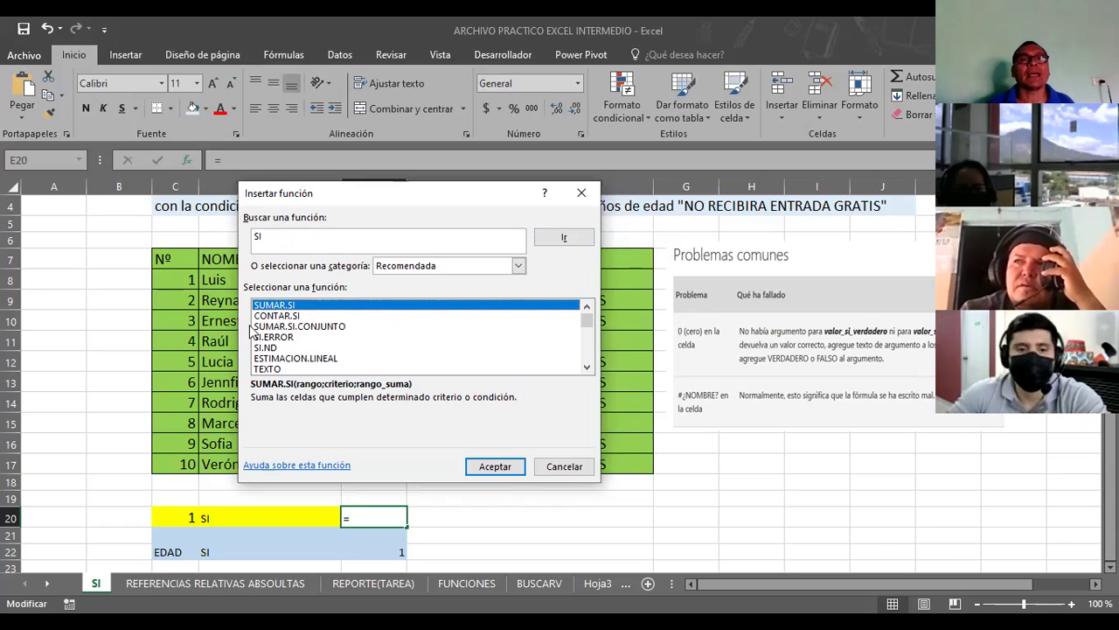
scroll(311, 335, "down", 1)
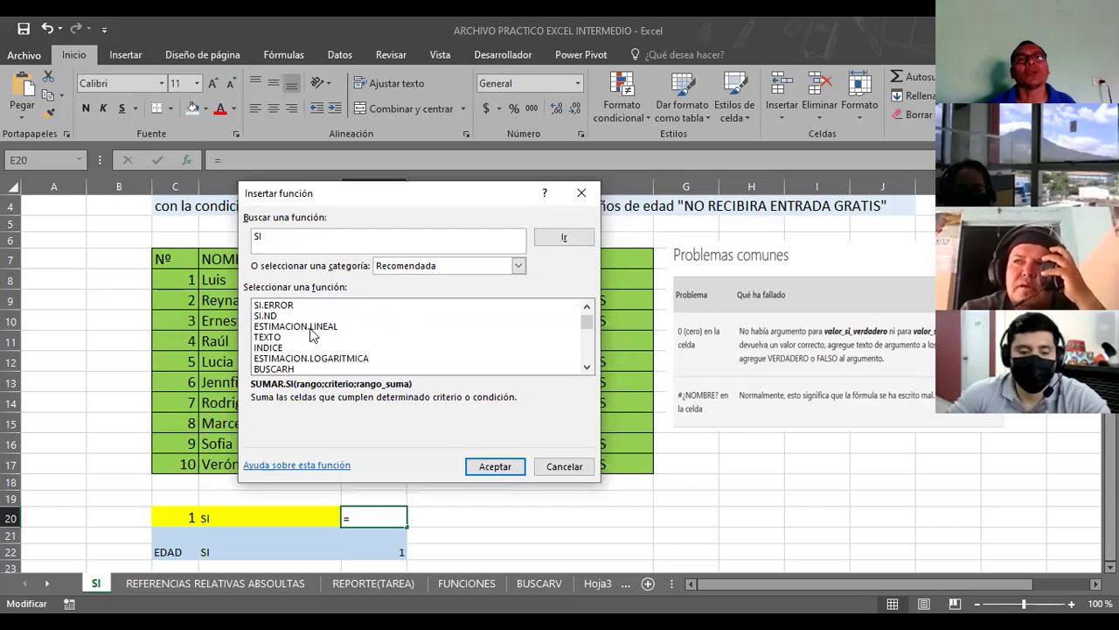
scroll(311, 335, "up", 1)
scroll(312, 345, "down", 1)
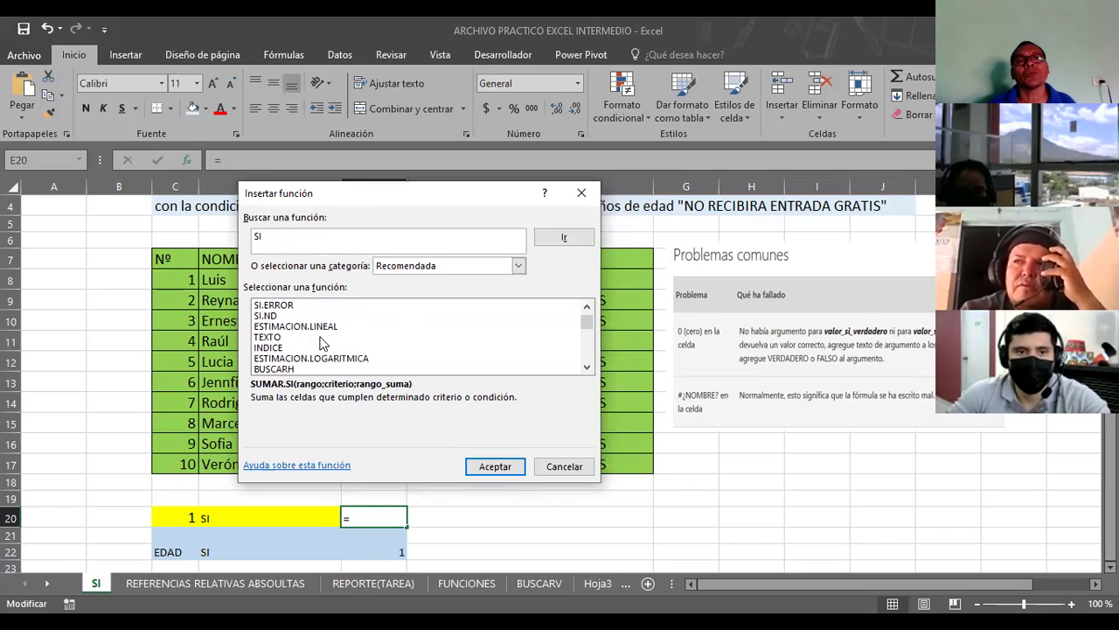
scroll(314, 344, "down", 1)
scroll(321, 341, "down", 2)
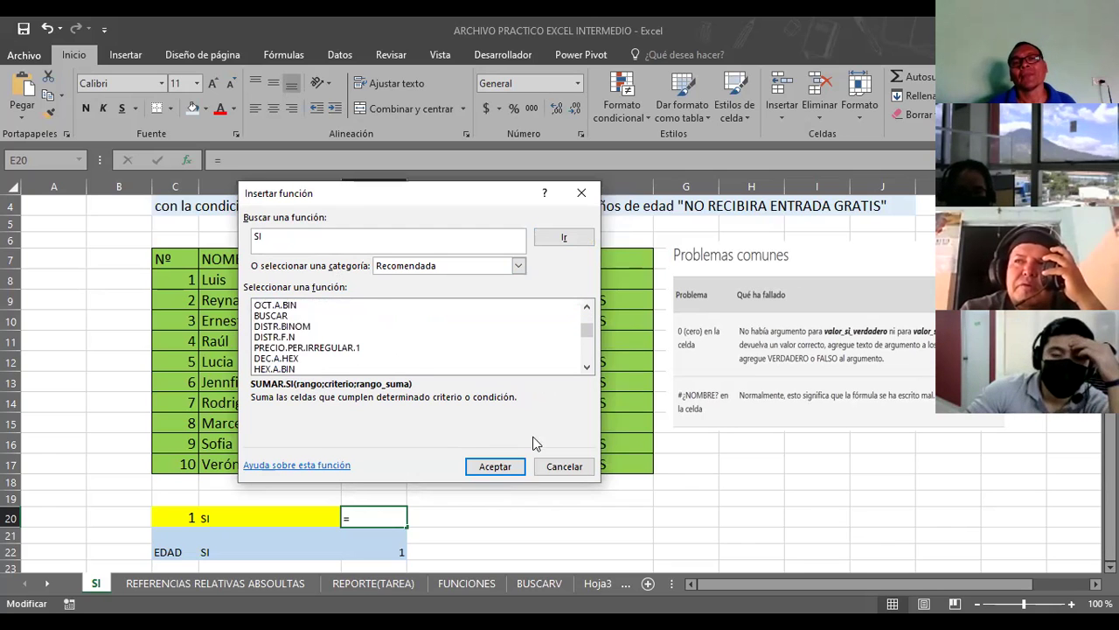
left_click(567, 467)
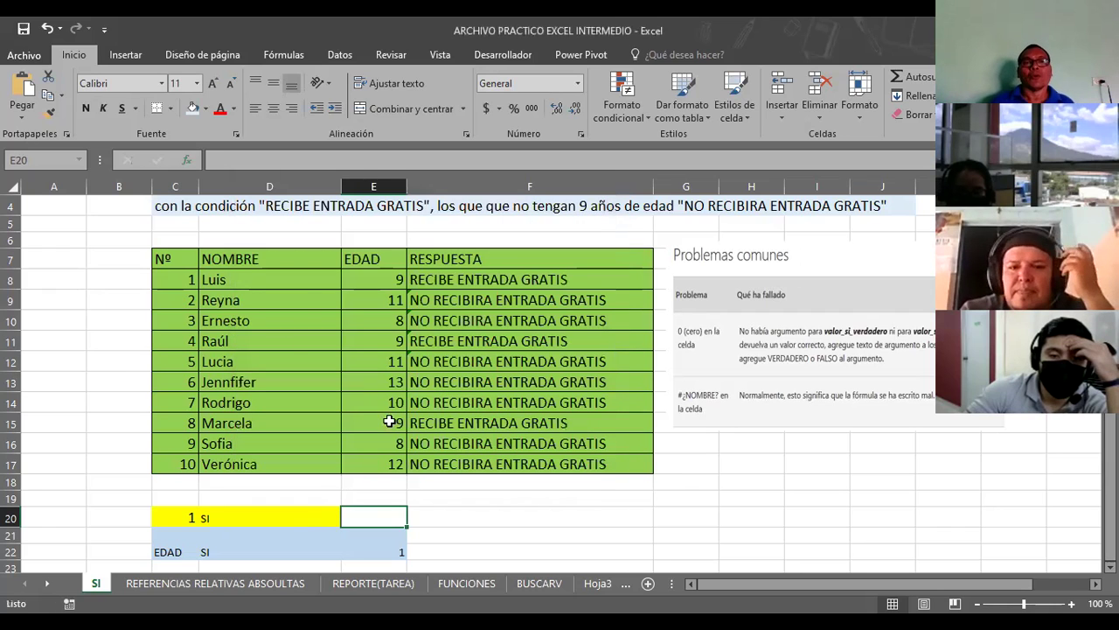
left_click(253, 279)
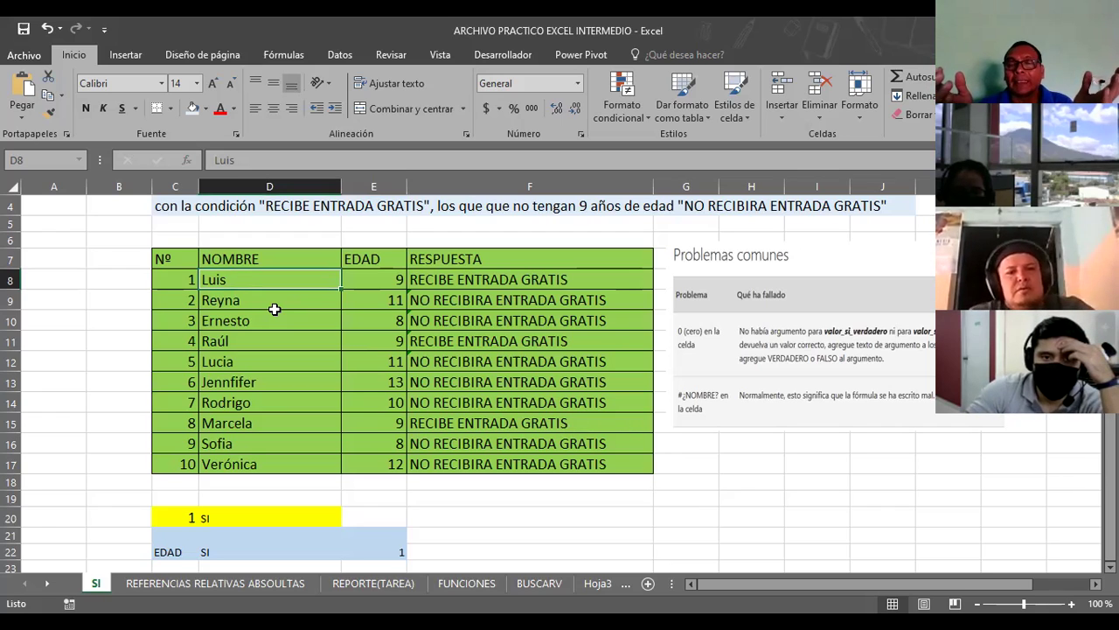
left_click(505, 517)
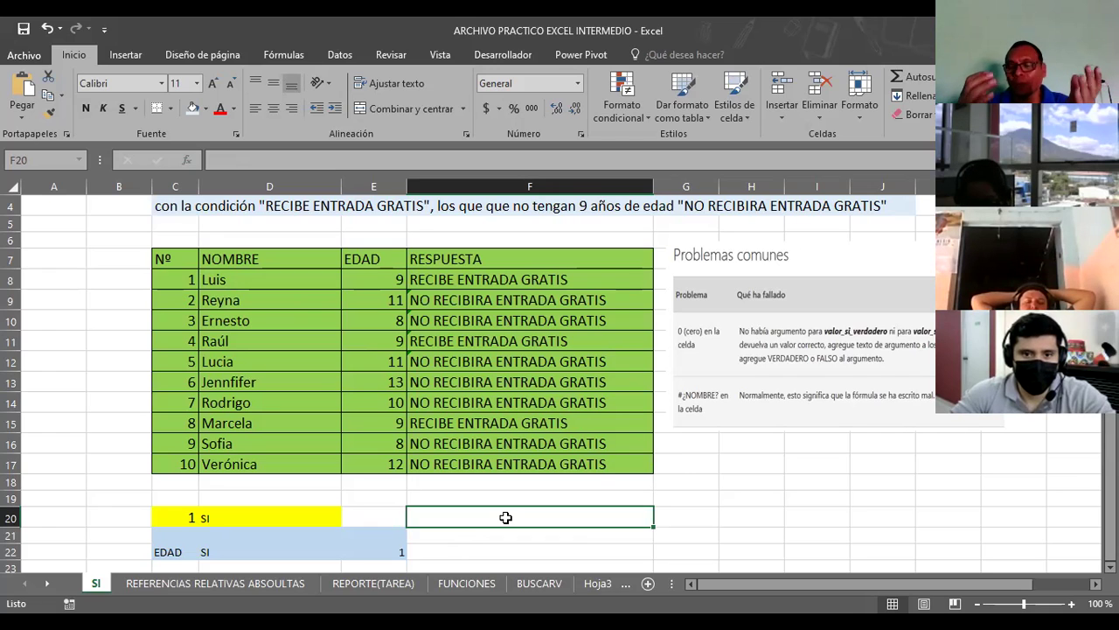
Clear the first child's name from D8, then select F20
left_click(234, 278)
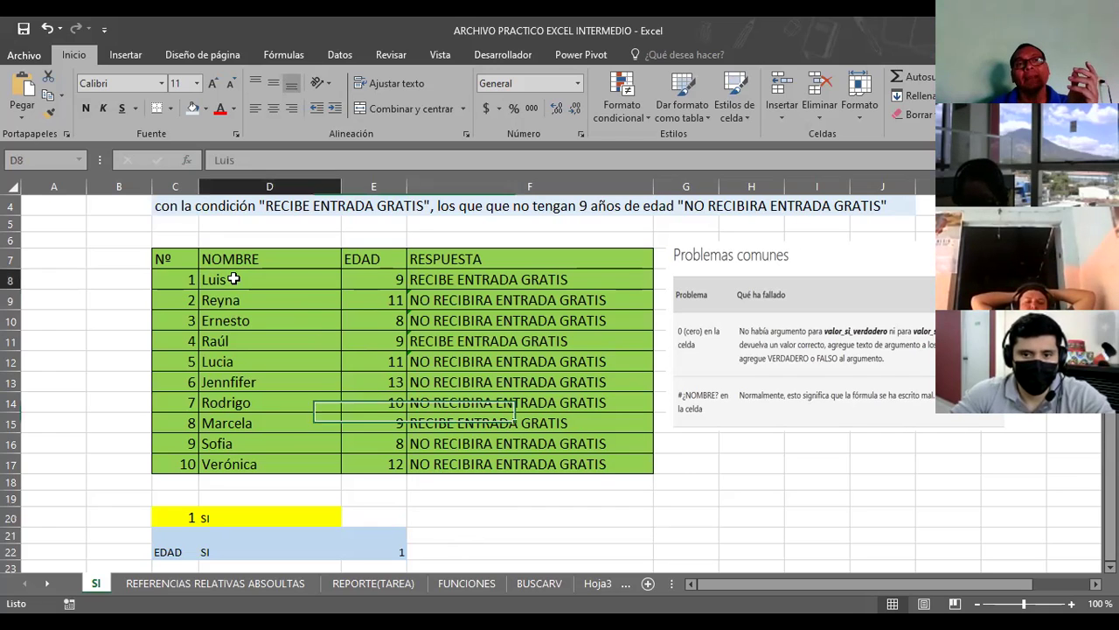
key("Delete")
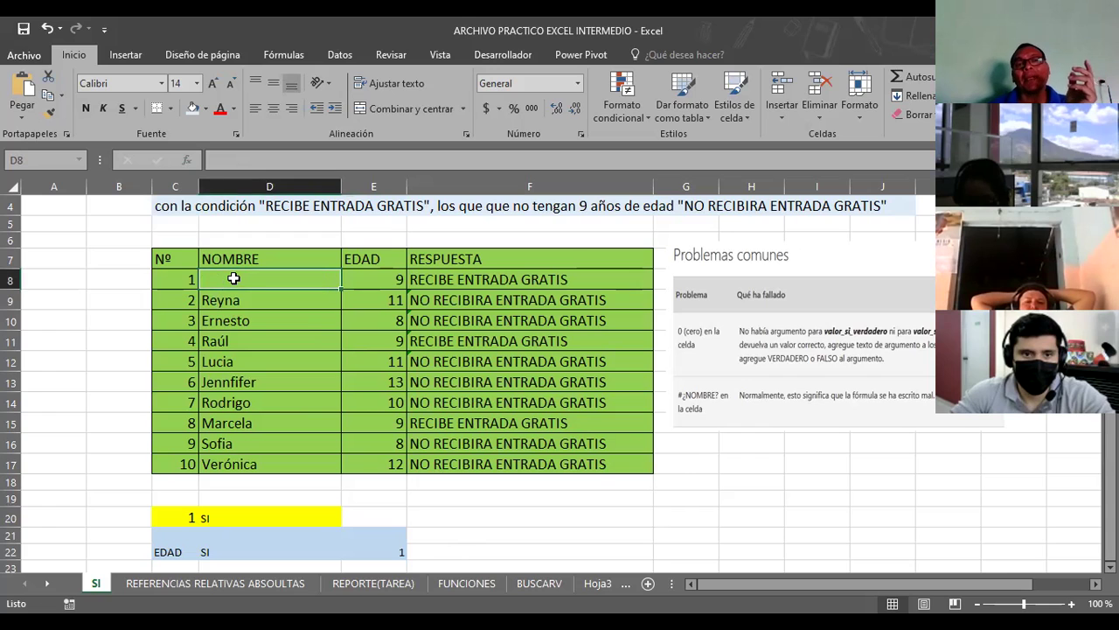
left_click(502, 517)
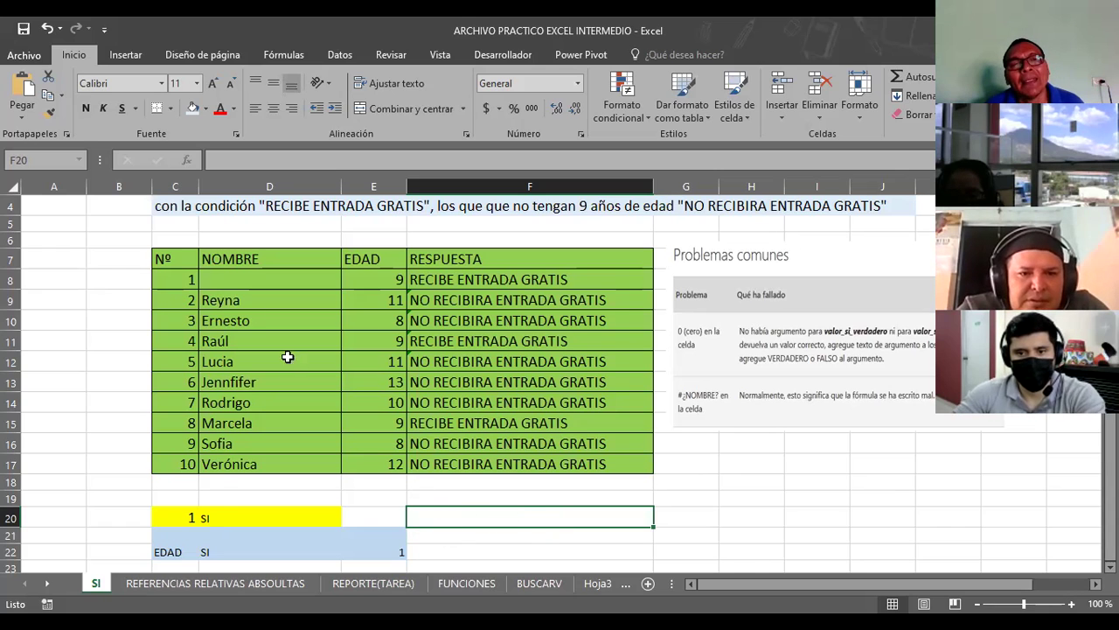
left_click(233, 279)
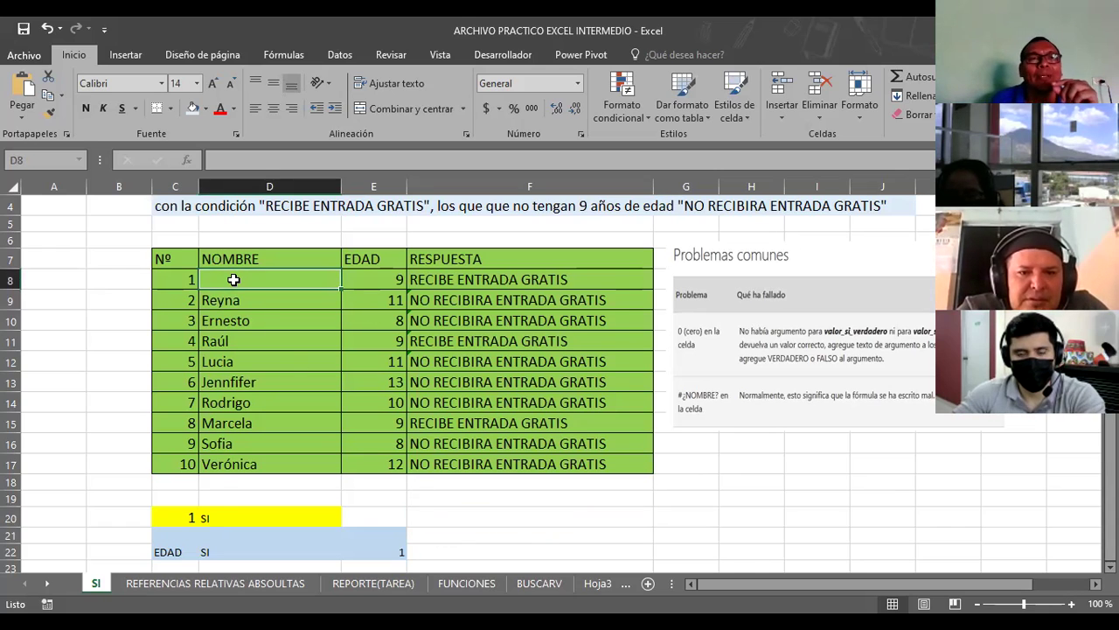
type("6")
key("ctrl+Return")
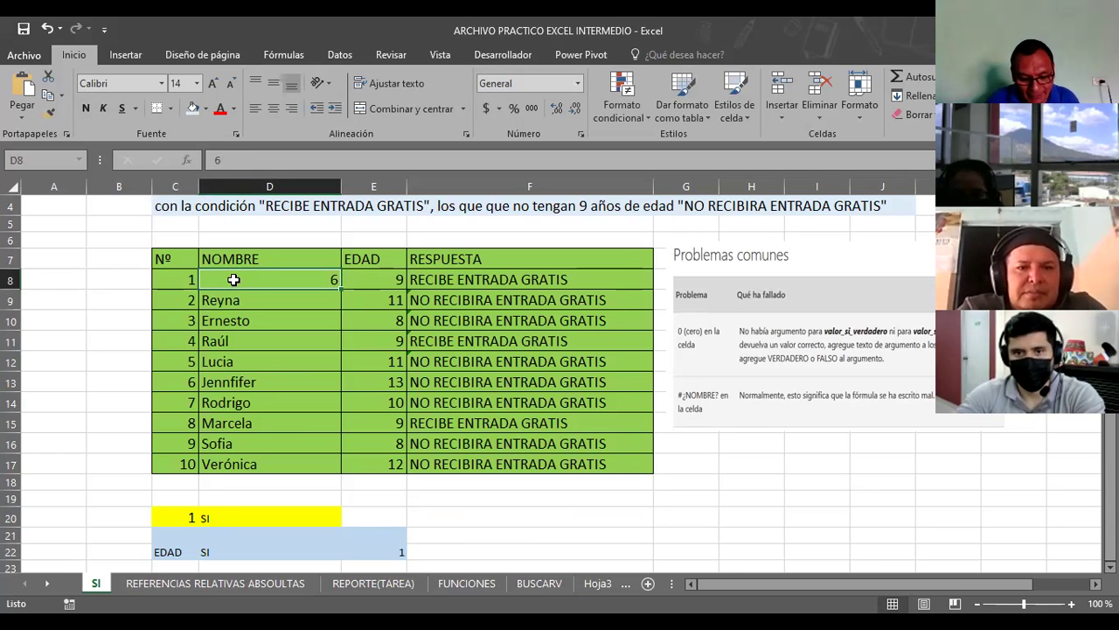
type("ALF")
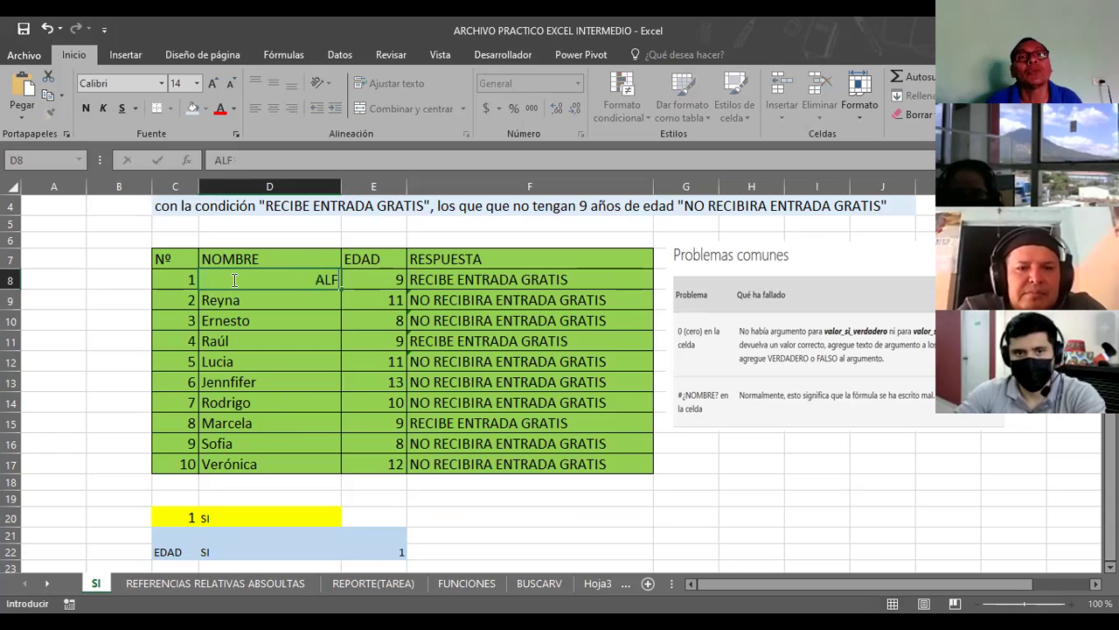
type("REDO")
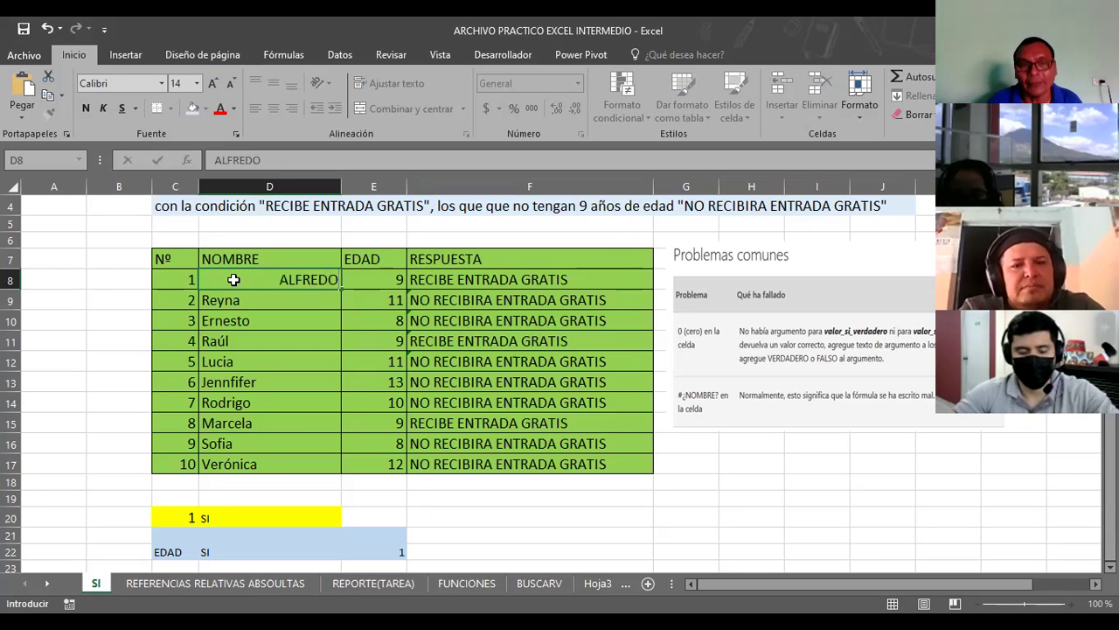
key("Return")
left_click(234, 279)
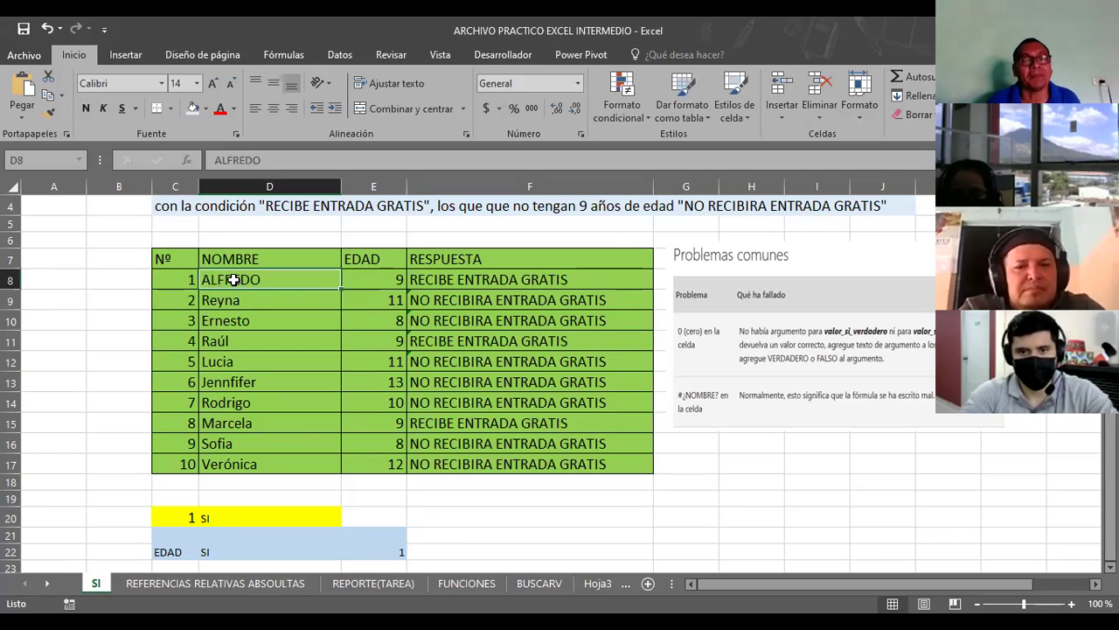
type("100")
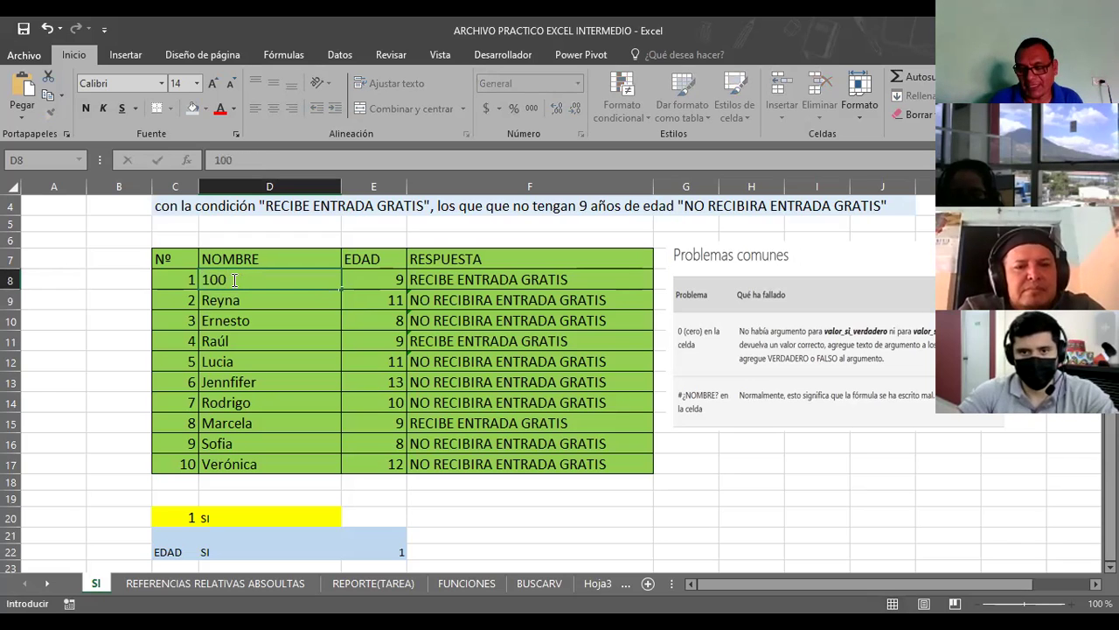
key("Return")
left_click(475, 517)
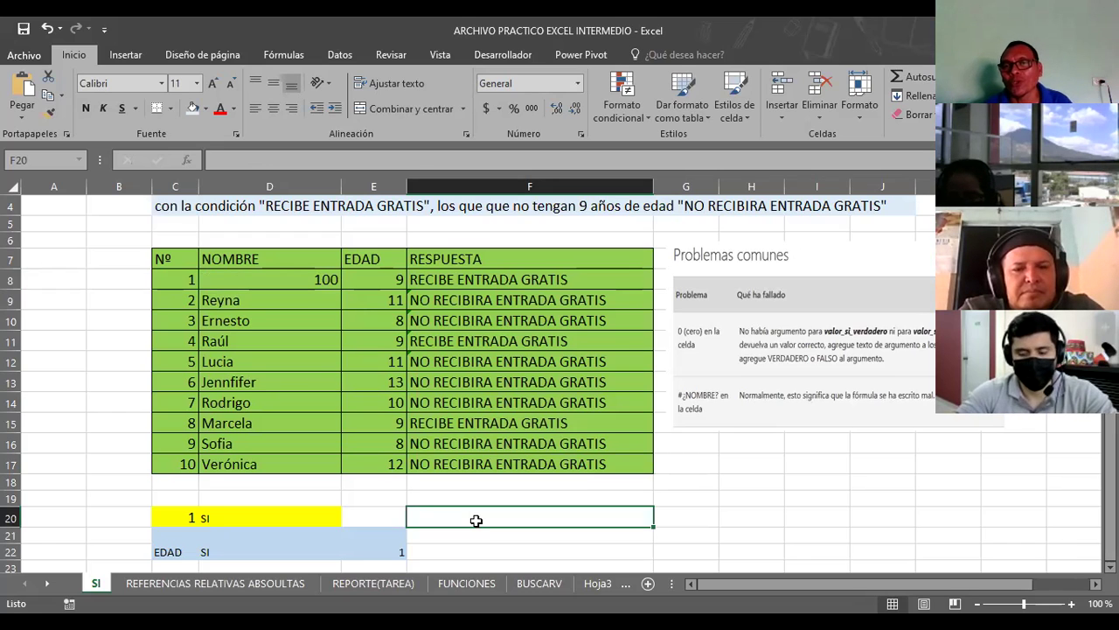
left_click(260, 275)
key("Delete")
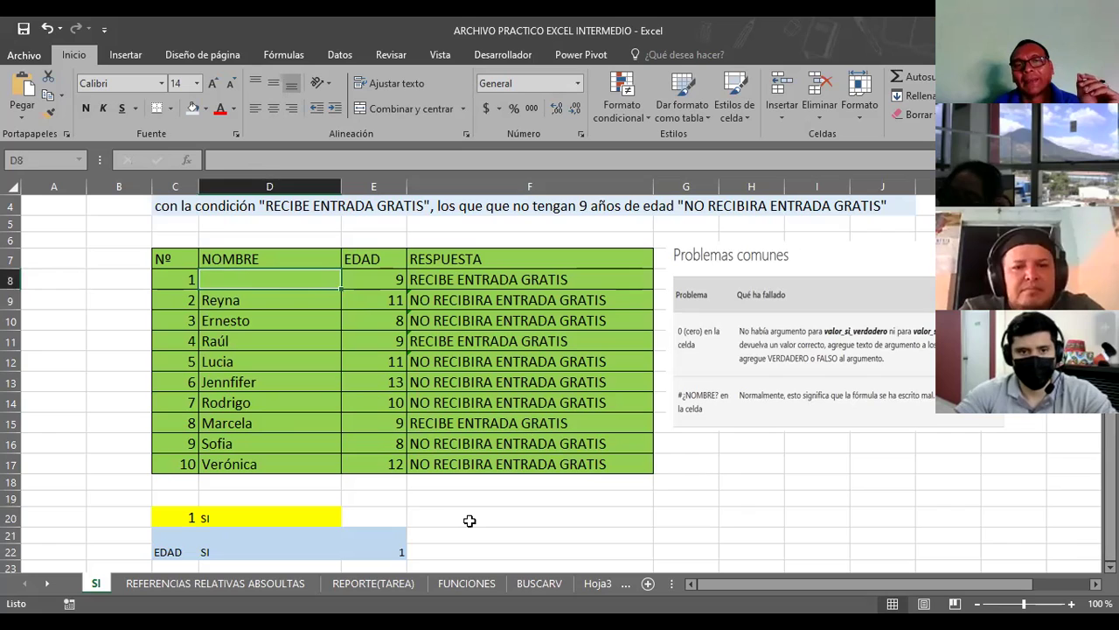
left_click(470, 521)
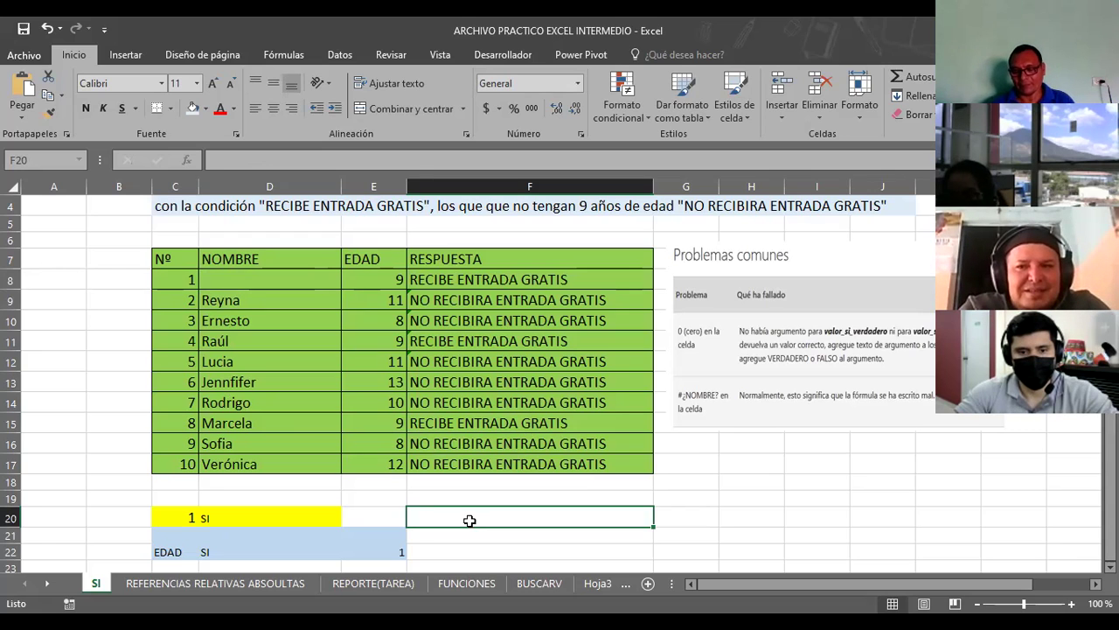
Type the start of an SI formula in F20 testing whether D8 equals a quoted name
type("=")
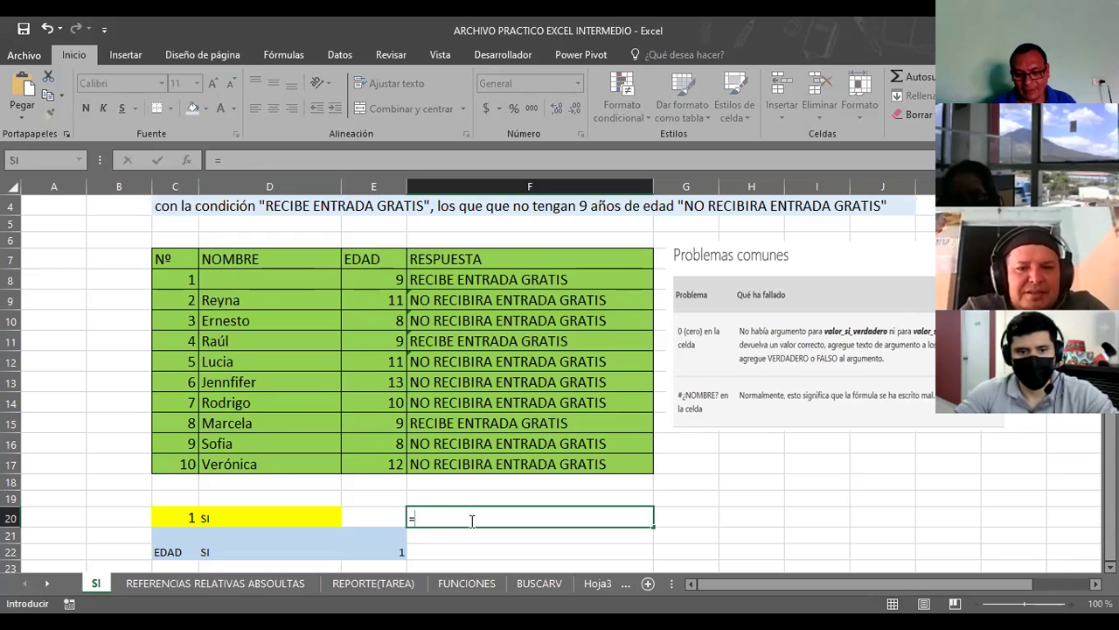
type("SI(D")
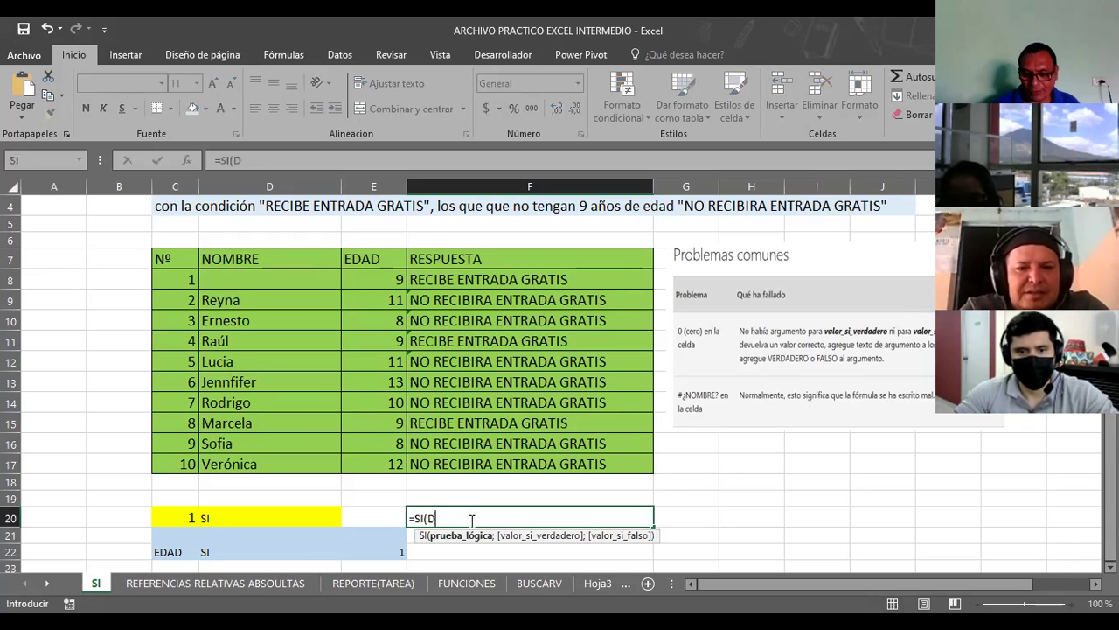
type("8=")
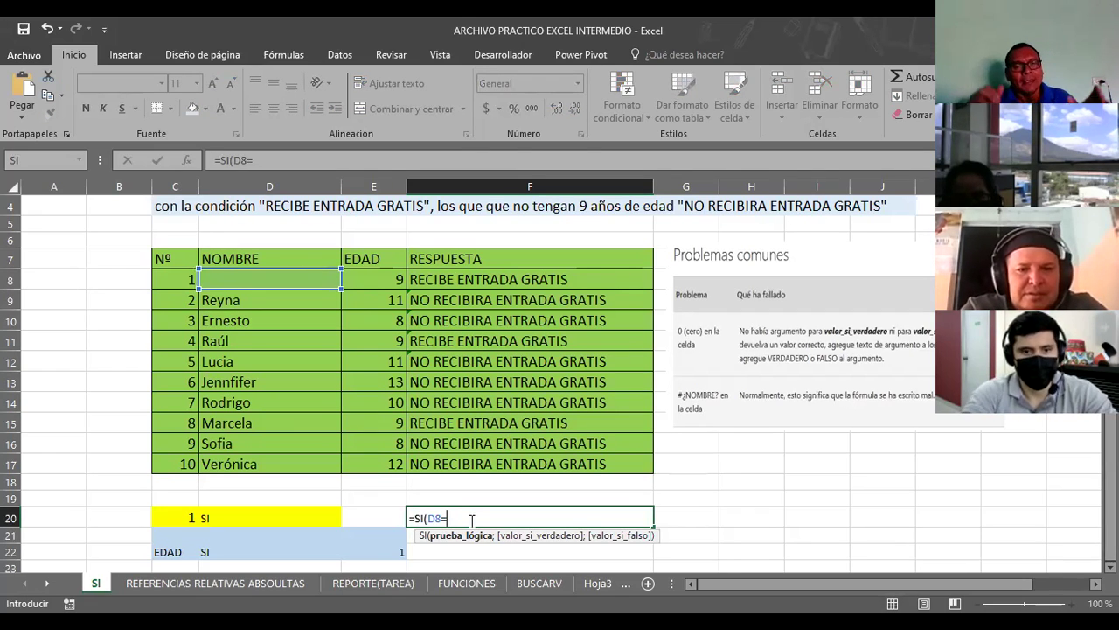
type("JULIO")
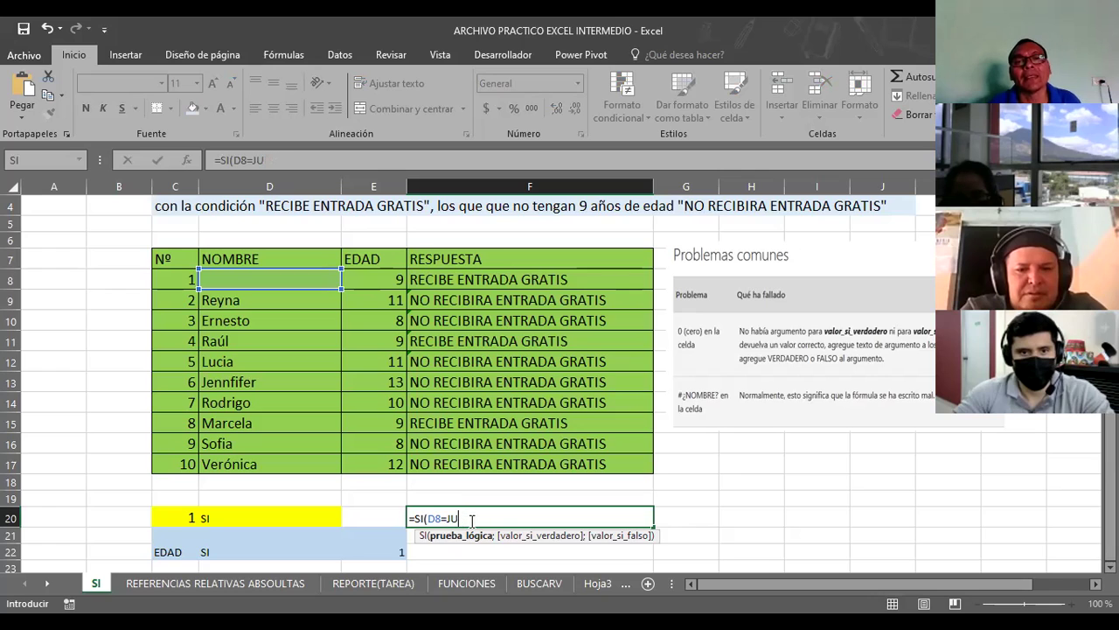
key("BackSpace")
key("BackSpace")
type("\"J")
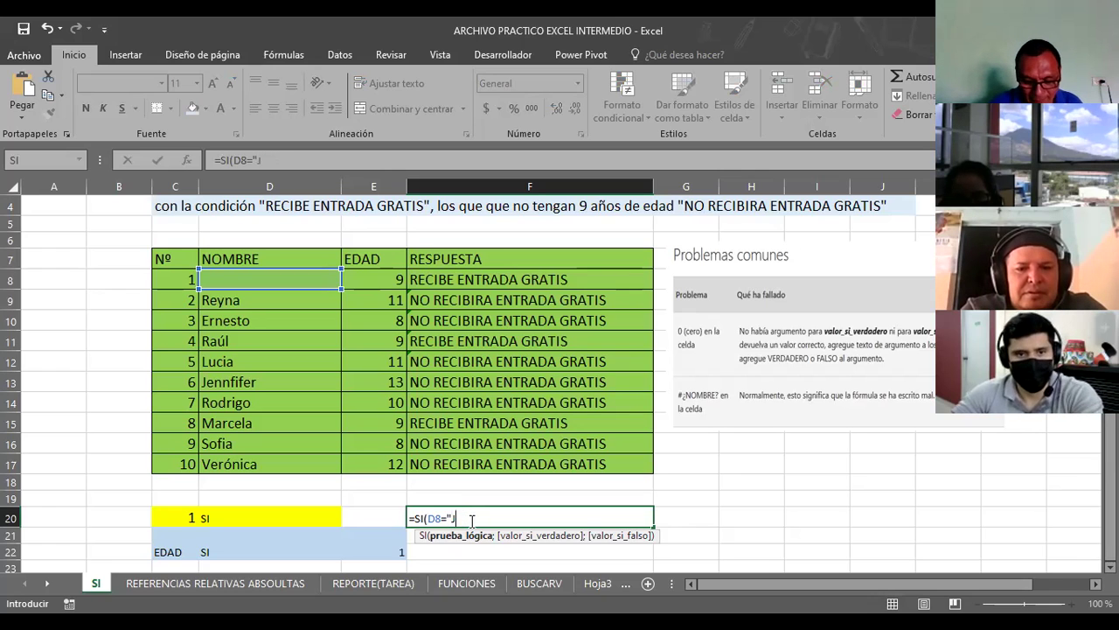
type("ULIO\";\"FALSO\";")
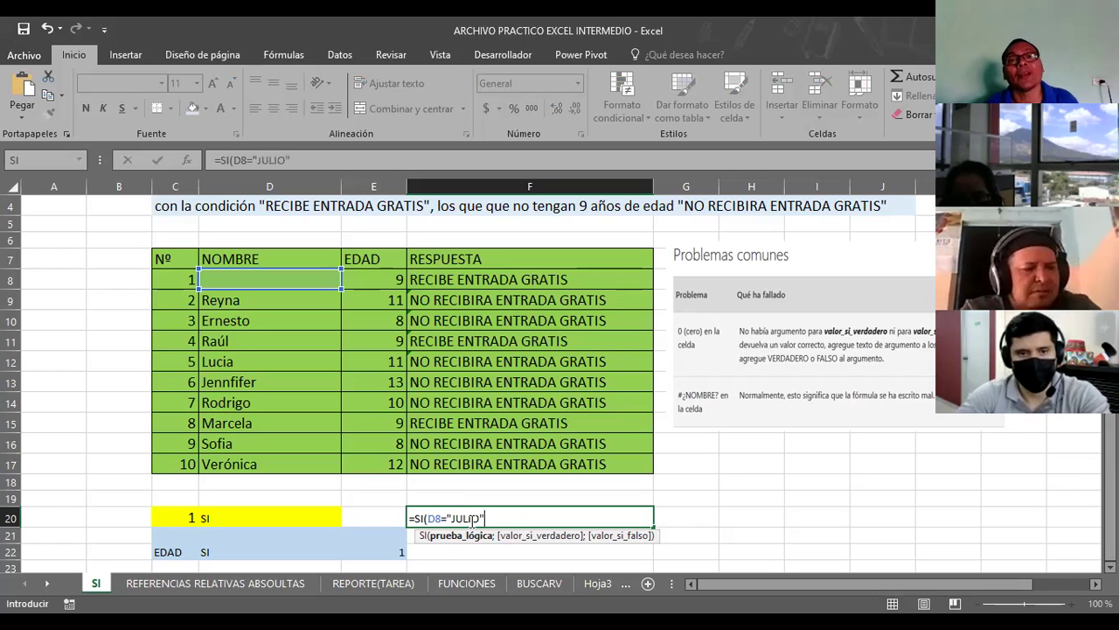
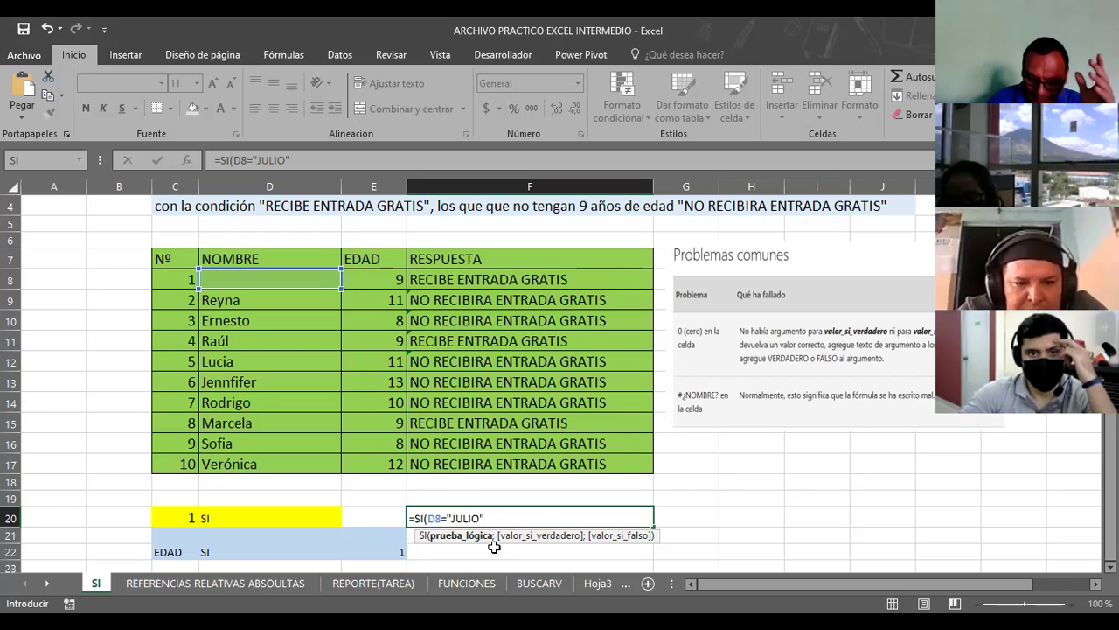
Finish F20's formula as =SI(D8="JULIO";"FALSO") and enter it
type(";")
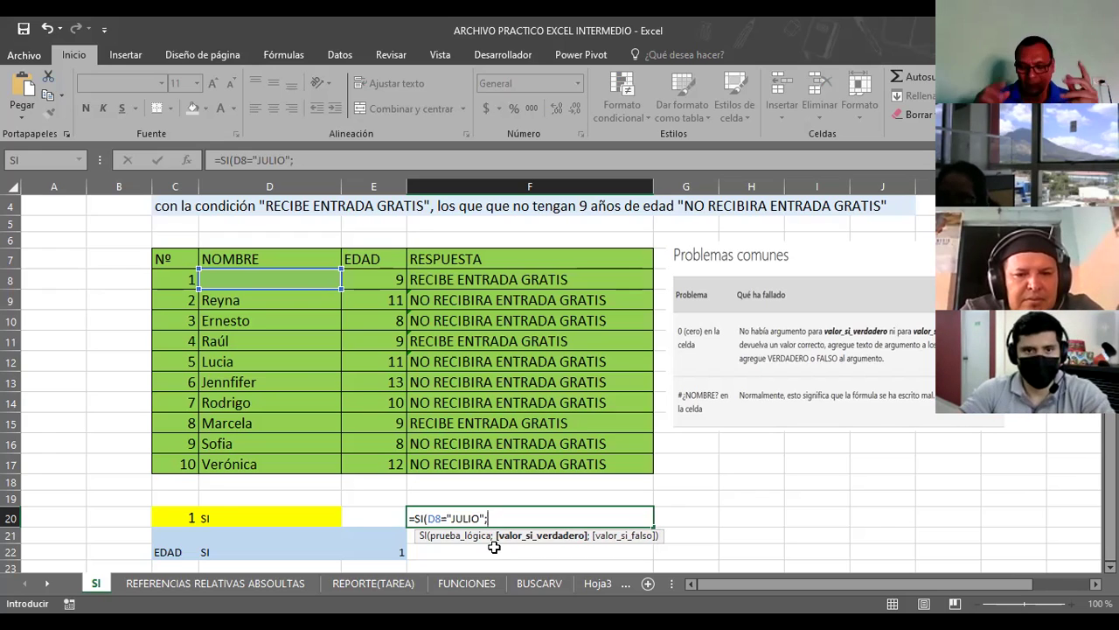
type("\";")
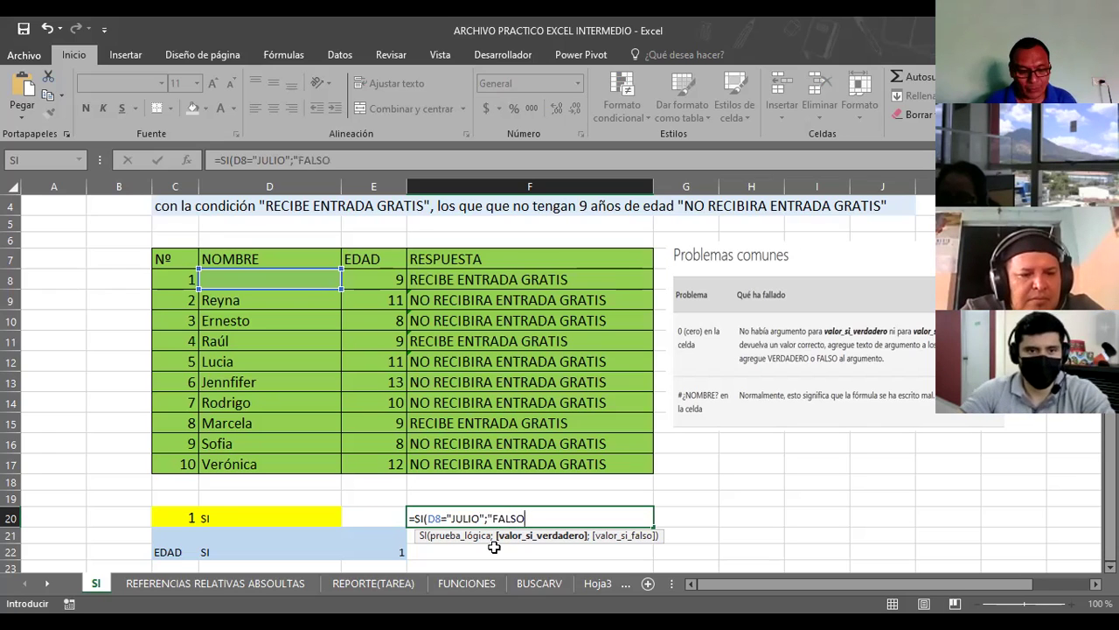
type("\"")
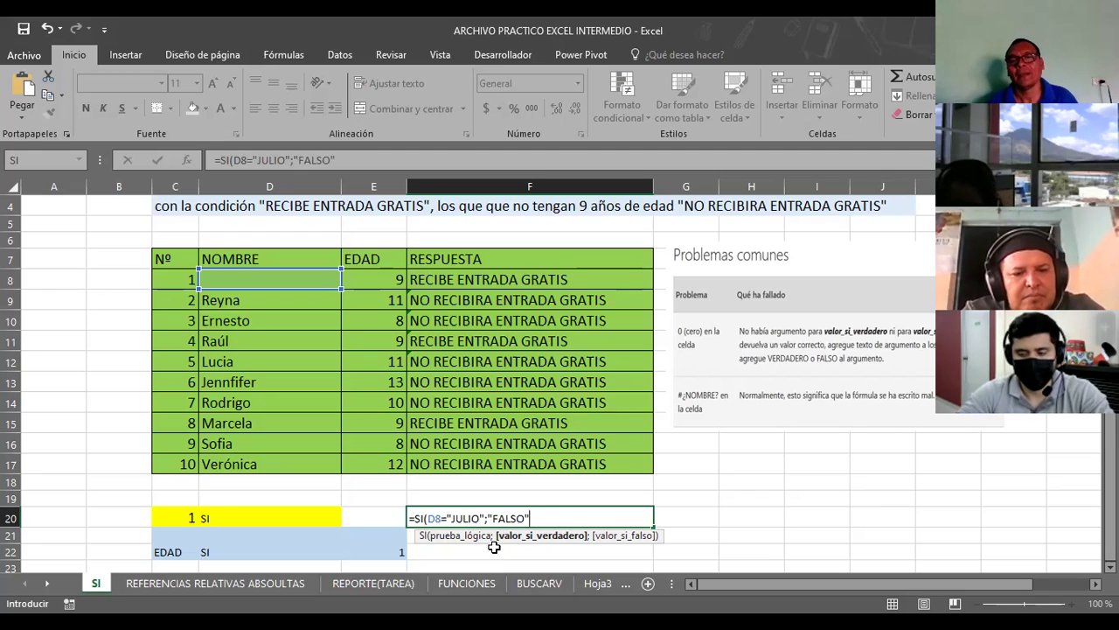
type(";")
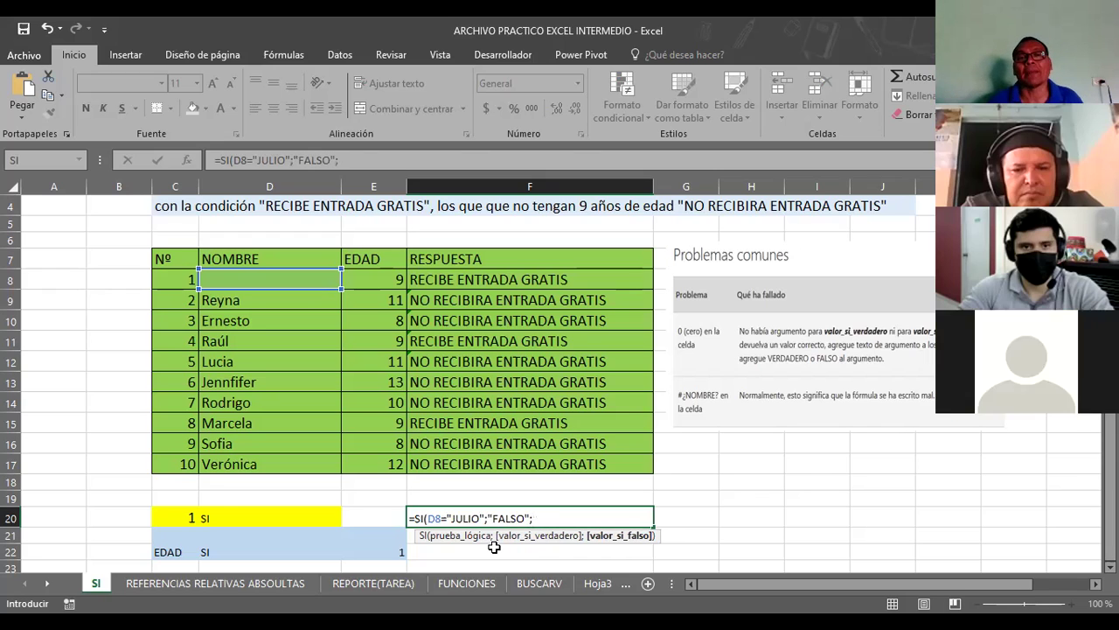
key("BackSpace")
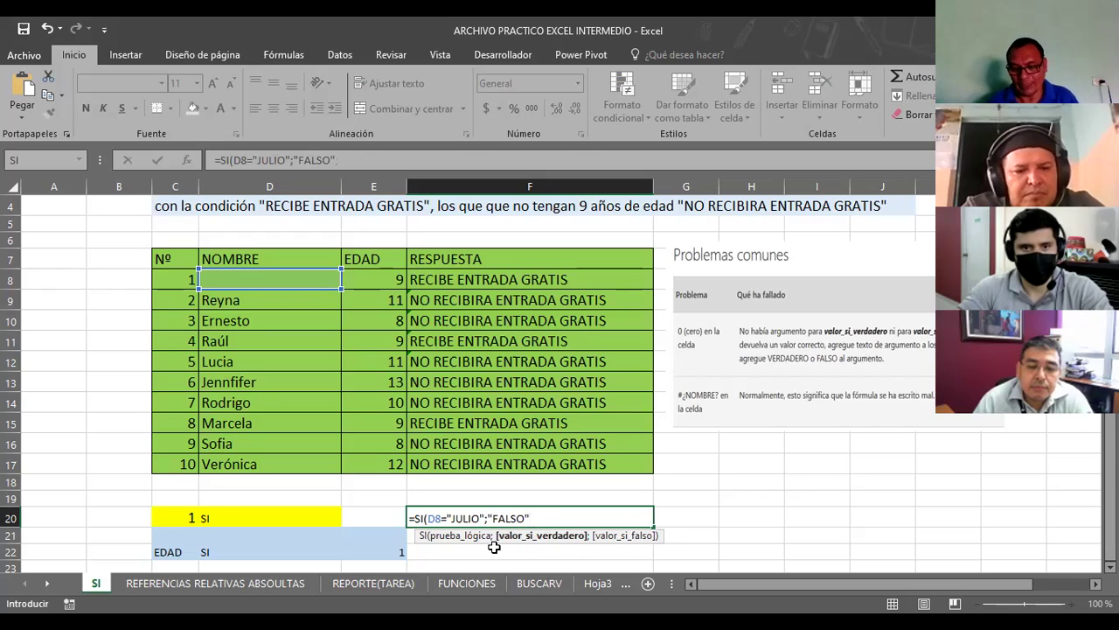
type(")")
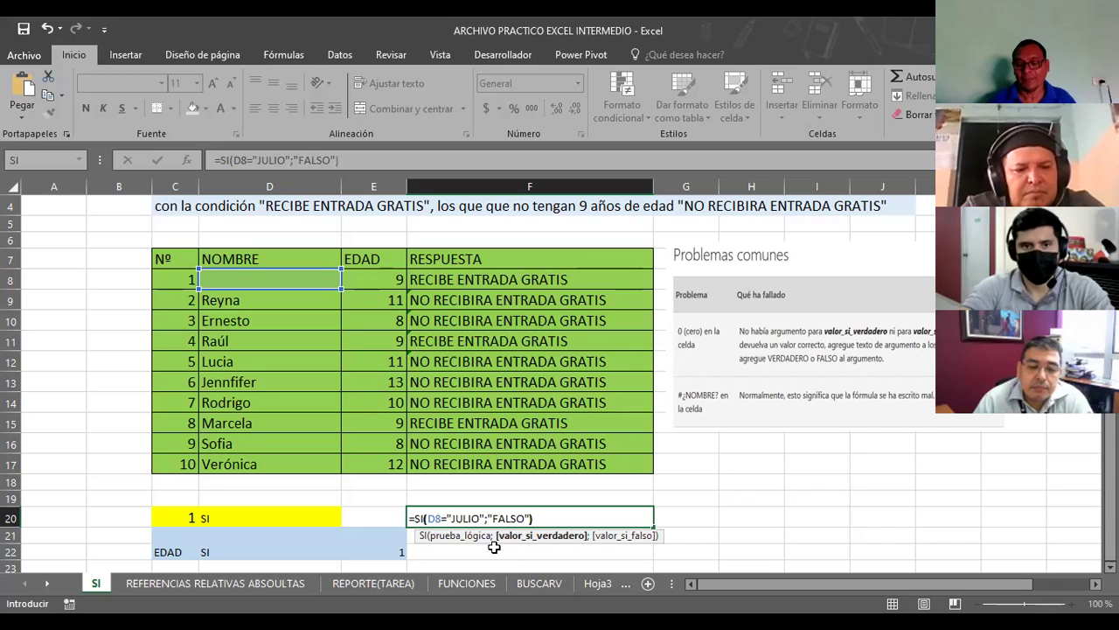
key("Return")
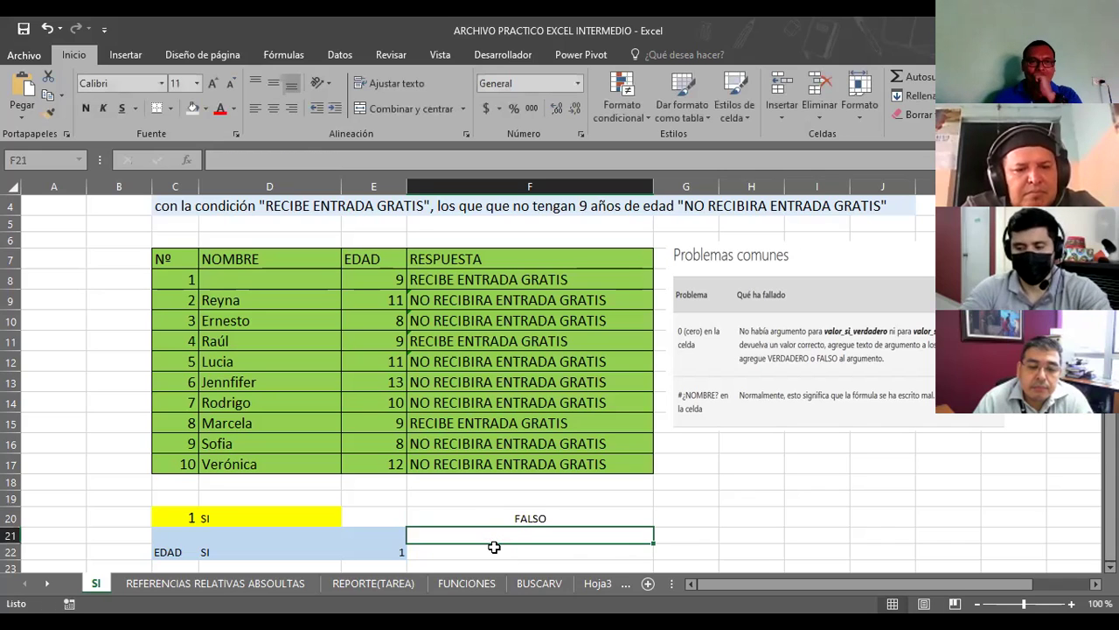
Change D8 to JULIO to test the formula, then reopen F20's formula for editing
left_click(509, 513)
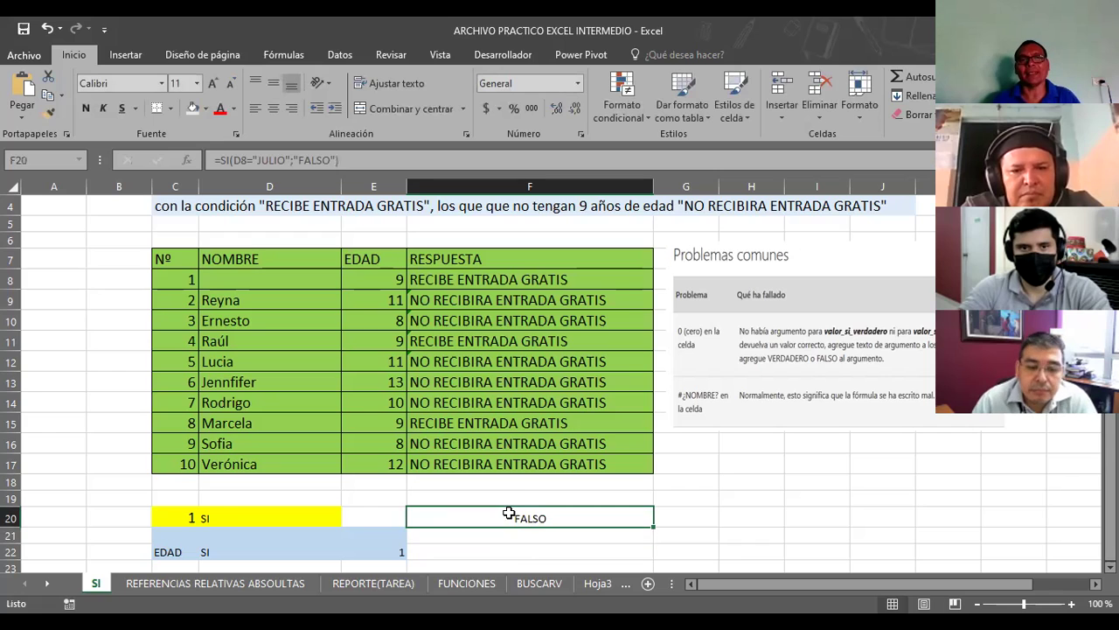
left_click(241, 284)
type("JOSE")
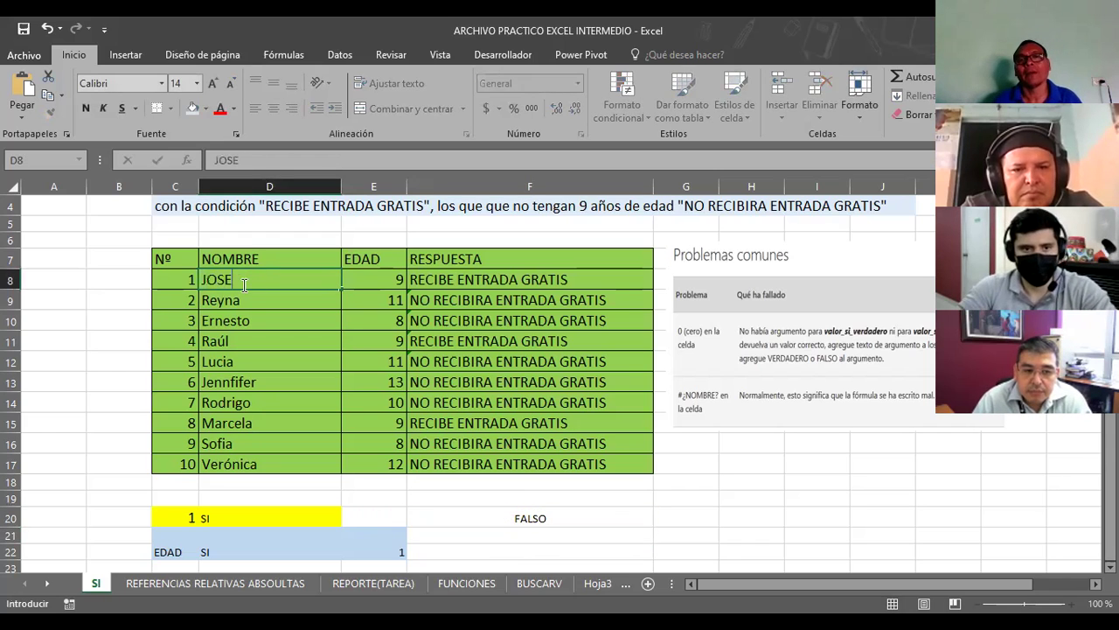
key("Return")
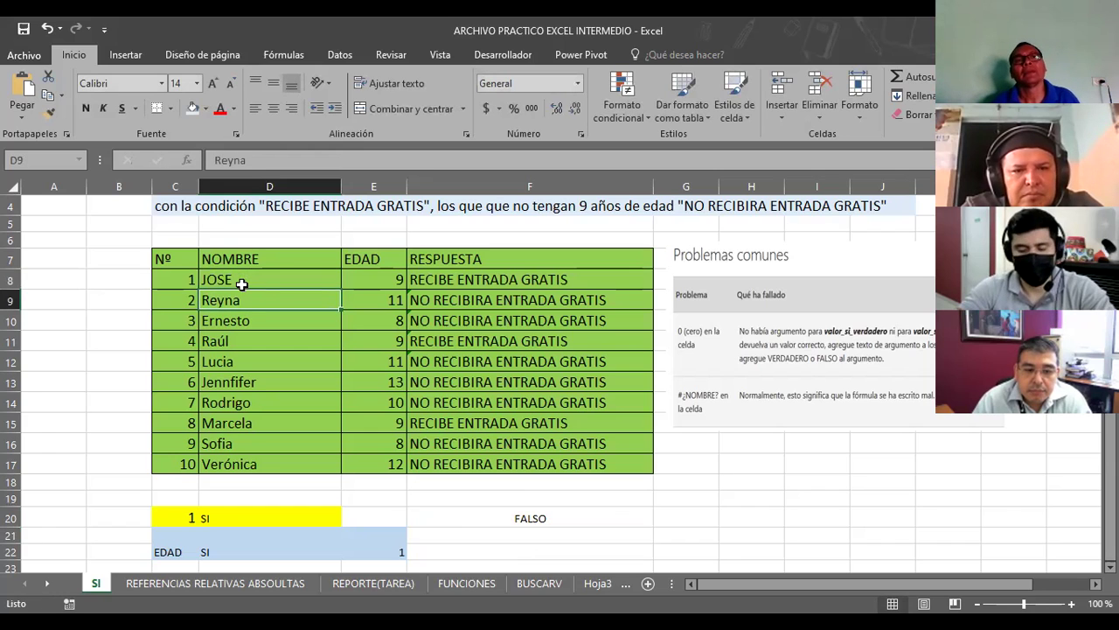
left_click(242, 284)
type("JULIO")
key("Return")
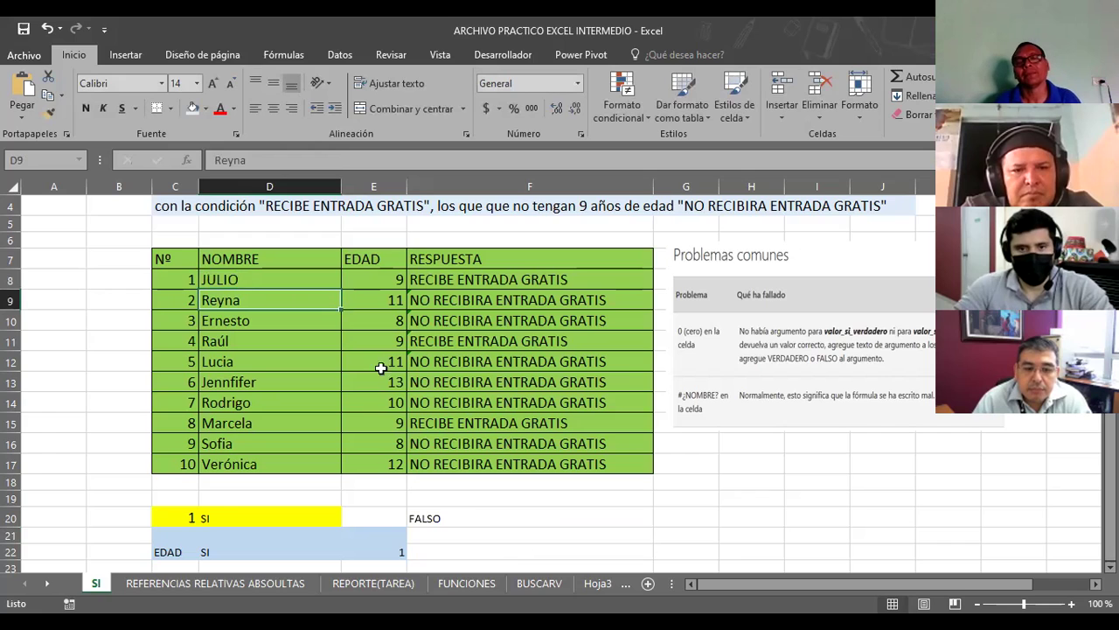
left_click(484, 517)
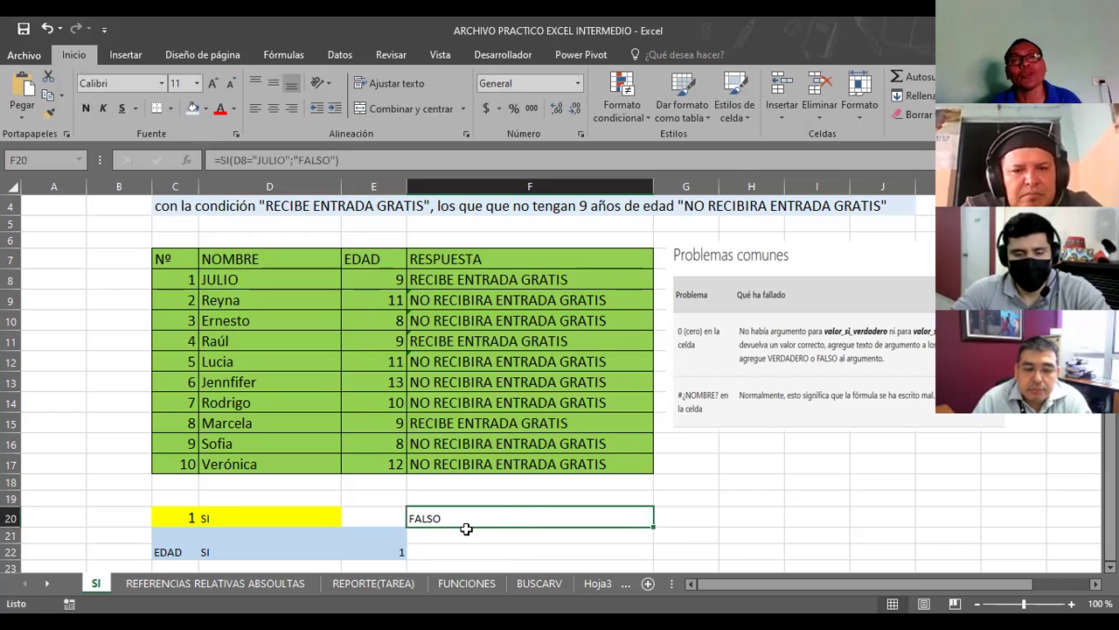
double_click(466, 529)
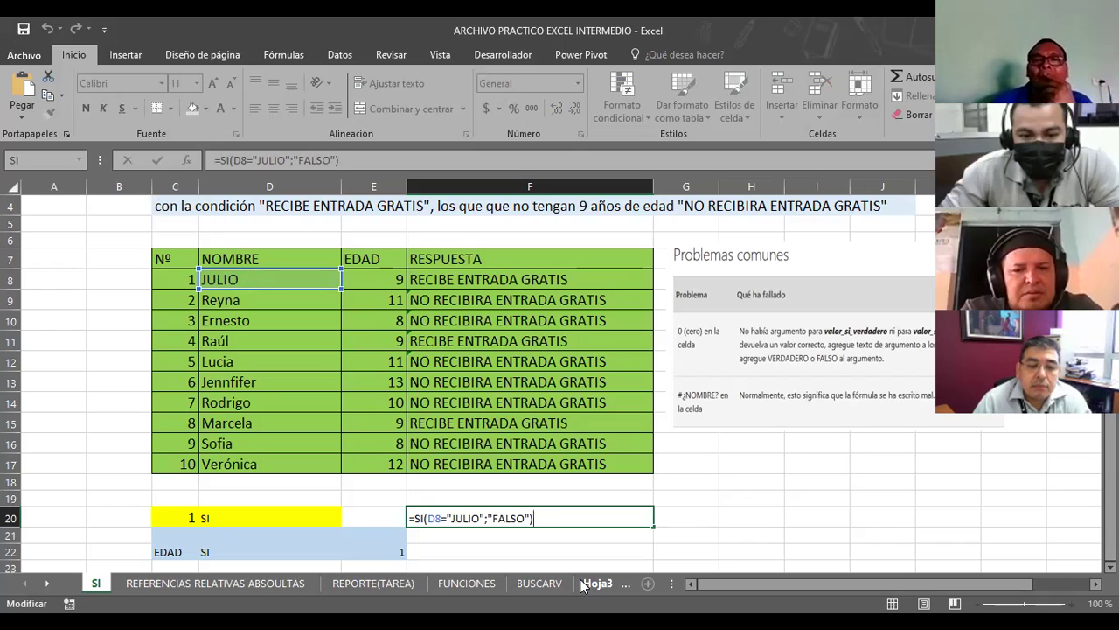
Add "ERROR" as the false result so F20 reads =SI(D8="JULIO";"FALSO";"ERROR")
key("BackSpace")
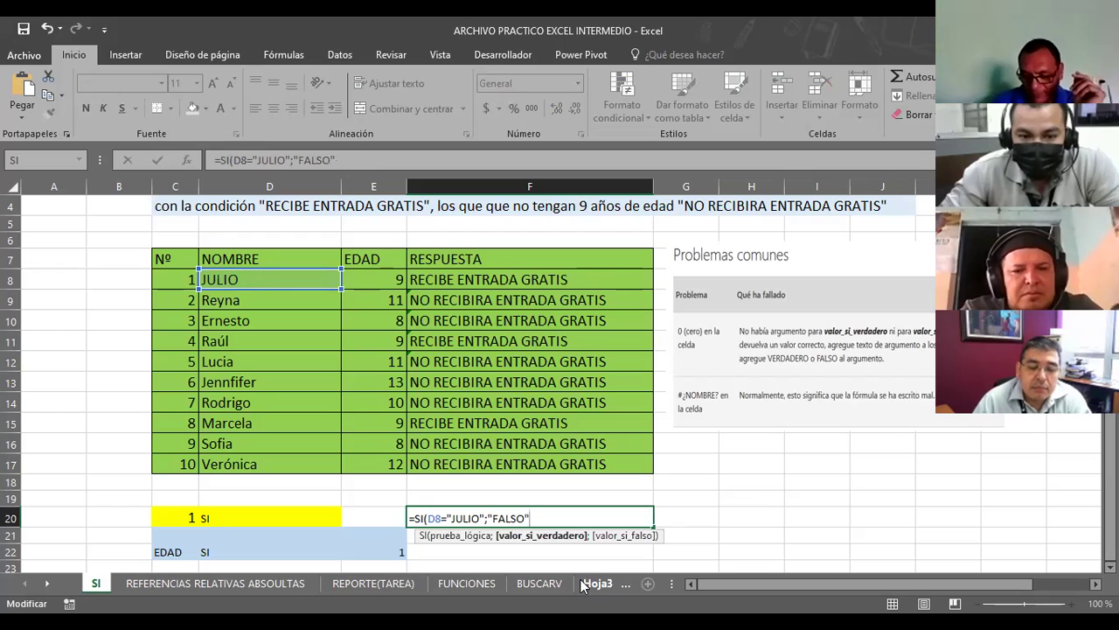
type(";")
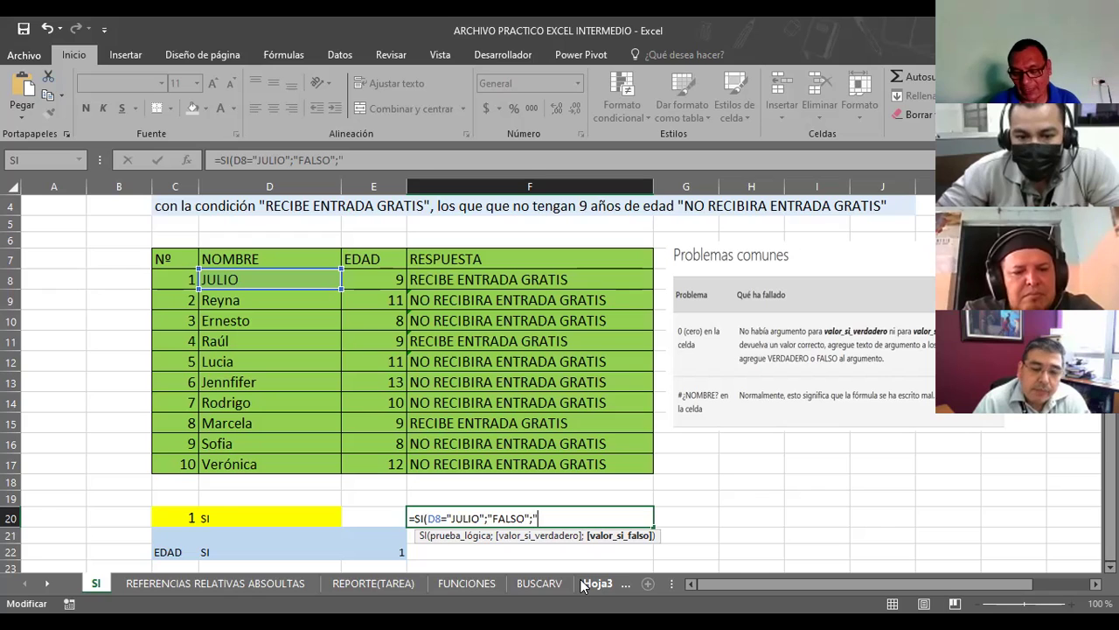
type("3")
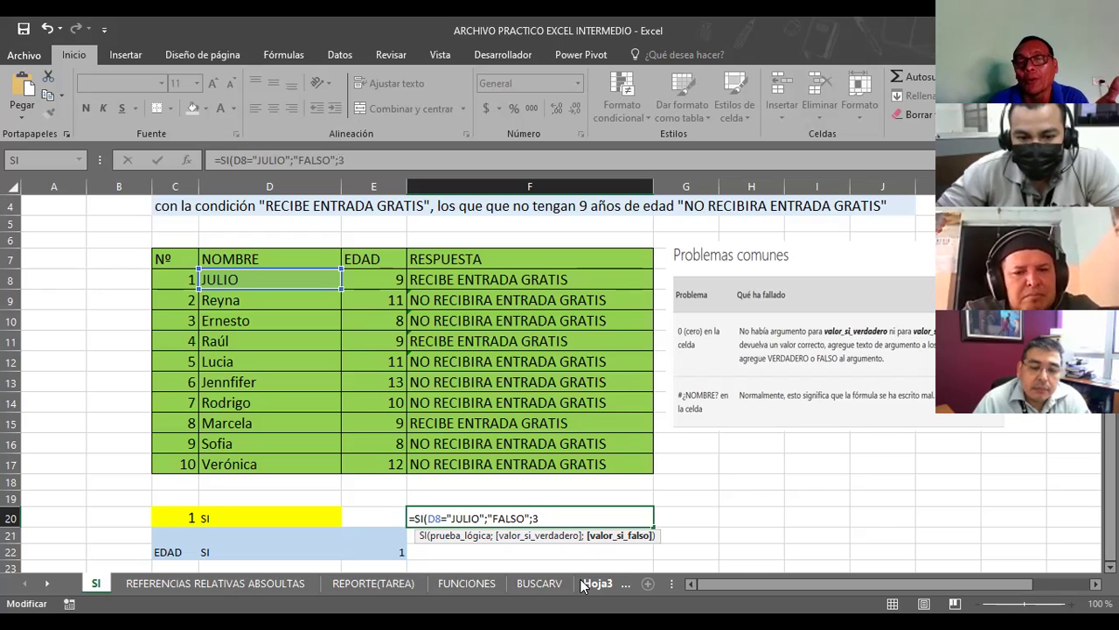
key("BackSpace")
type("\"ER")
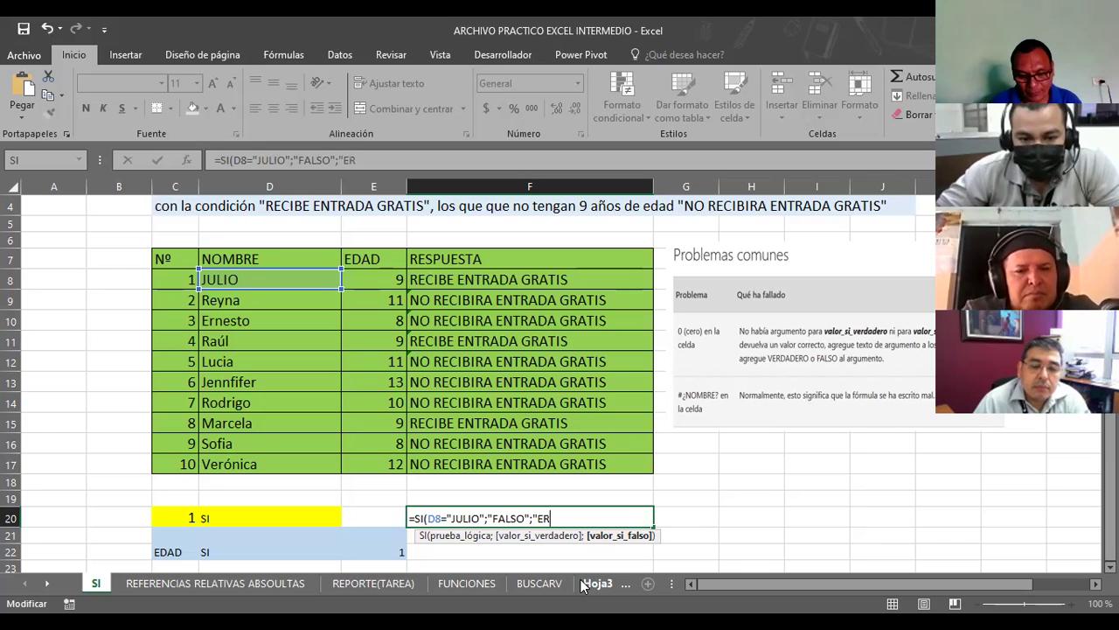
type("ROR")
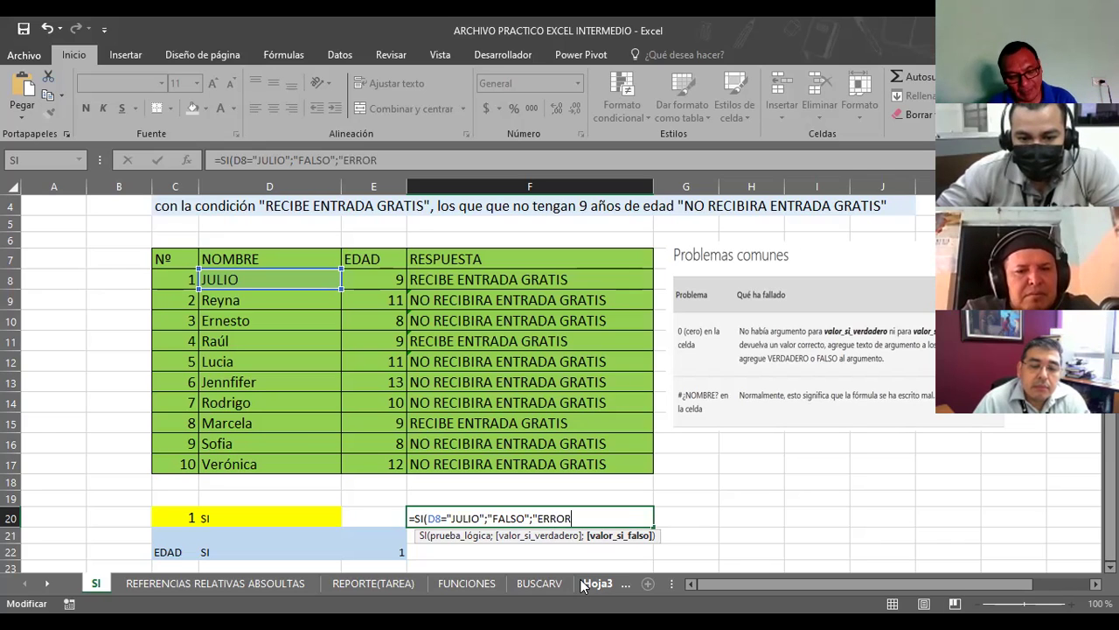
type("\"")
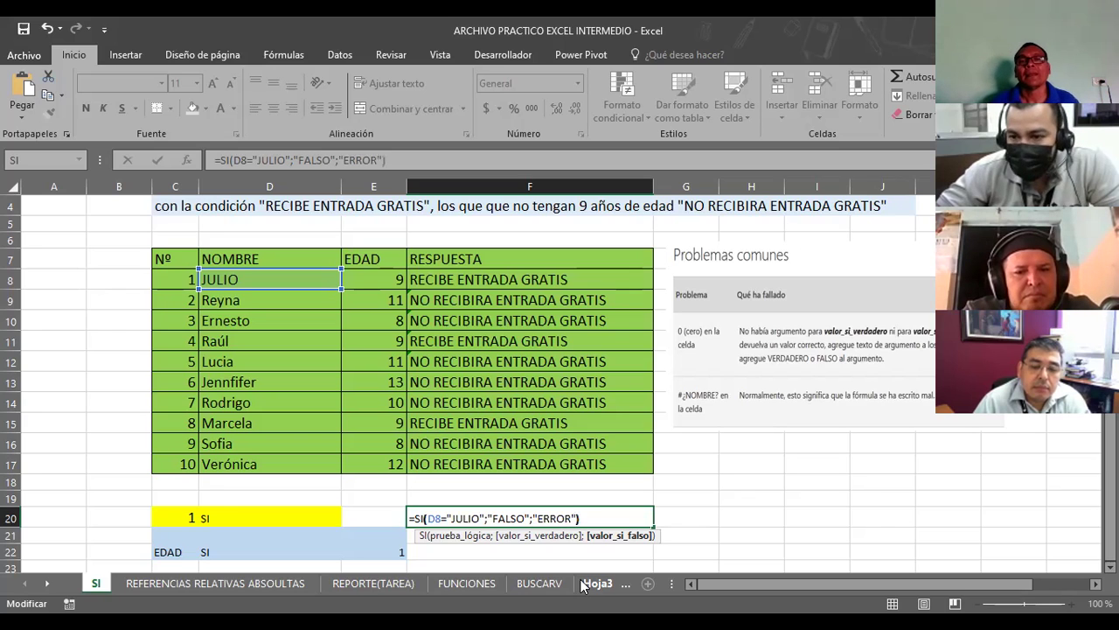
key("Return")
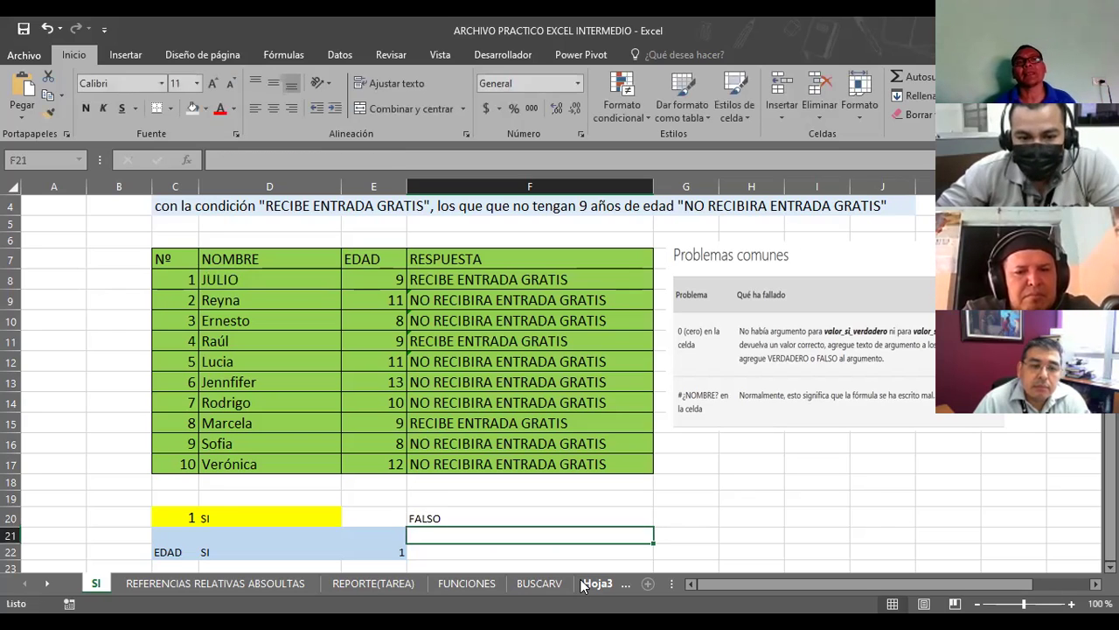
Enter a different name in D8 so the F20 test fails
left_click(236, 278)
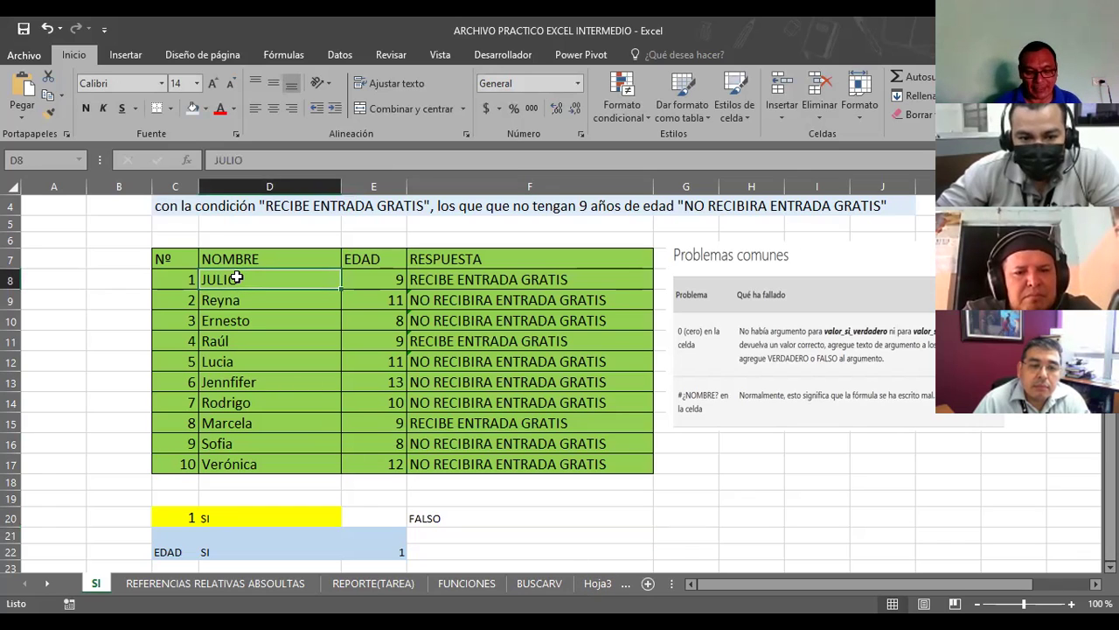
type("D")
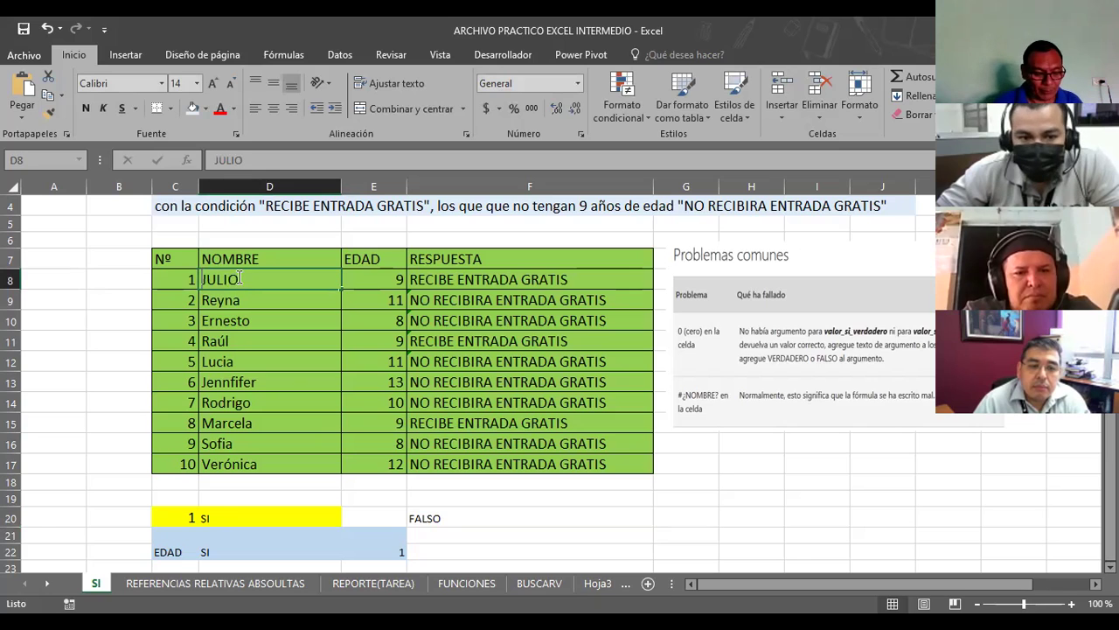
type("aniel")
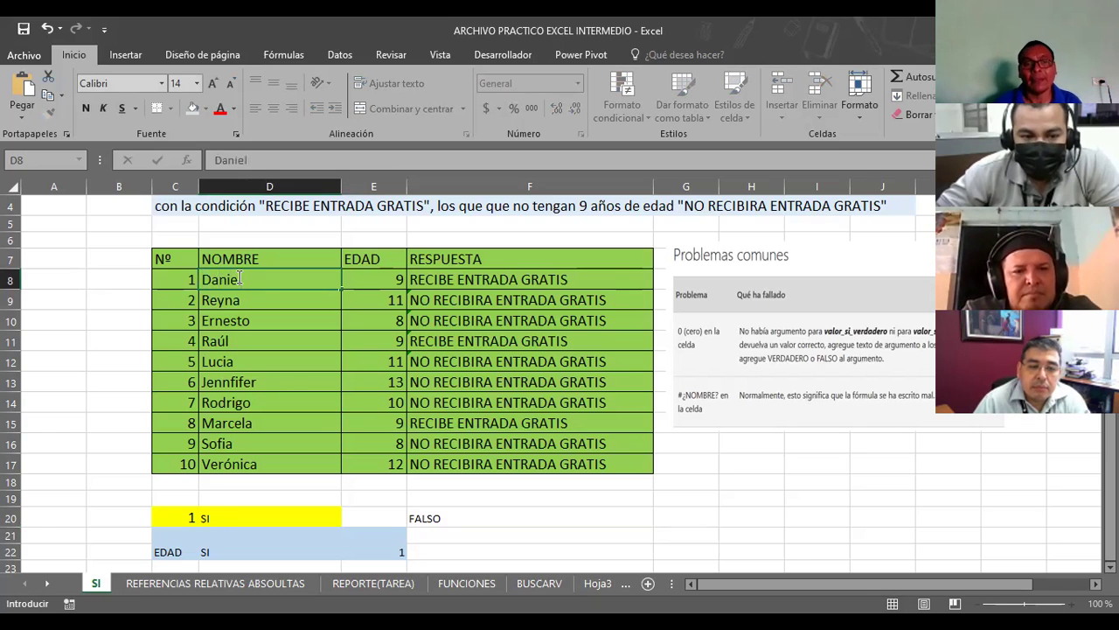
key("Return")
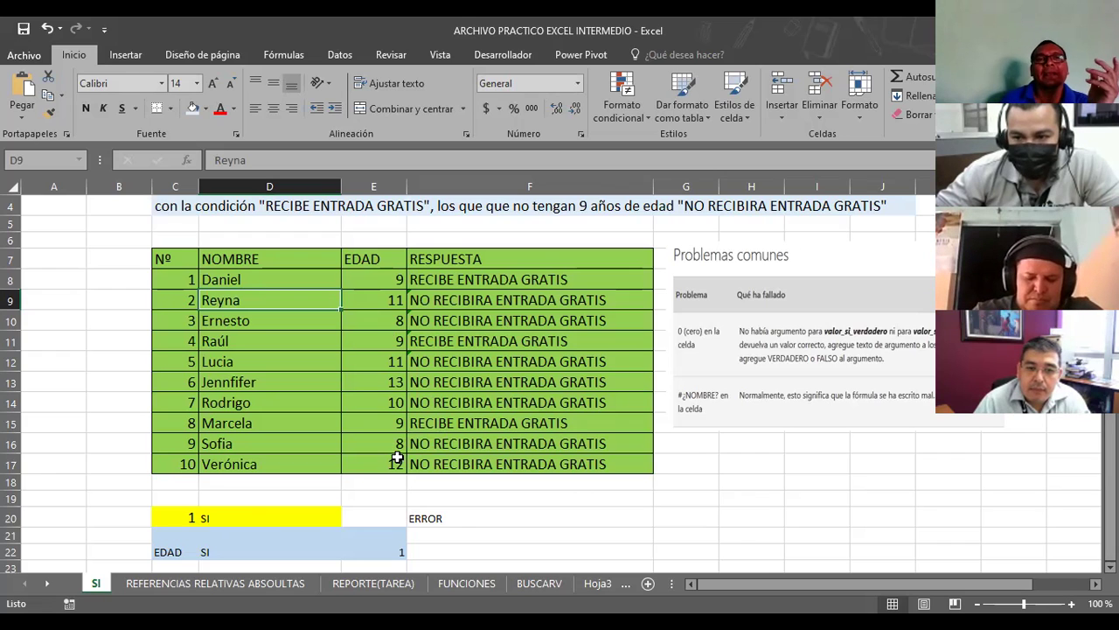
Rename the E7 header from EDAD to 'nota final'
left_click(361, 252)
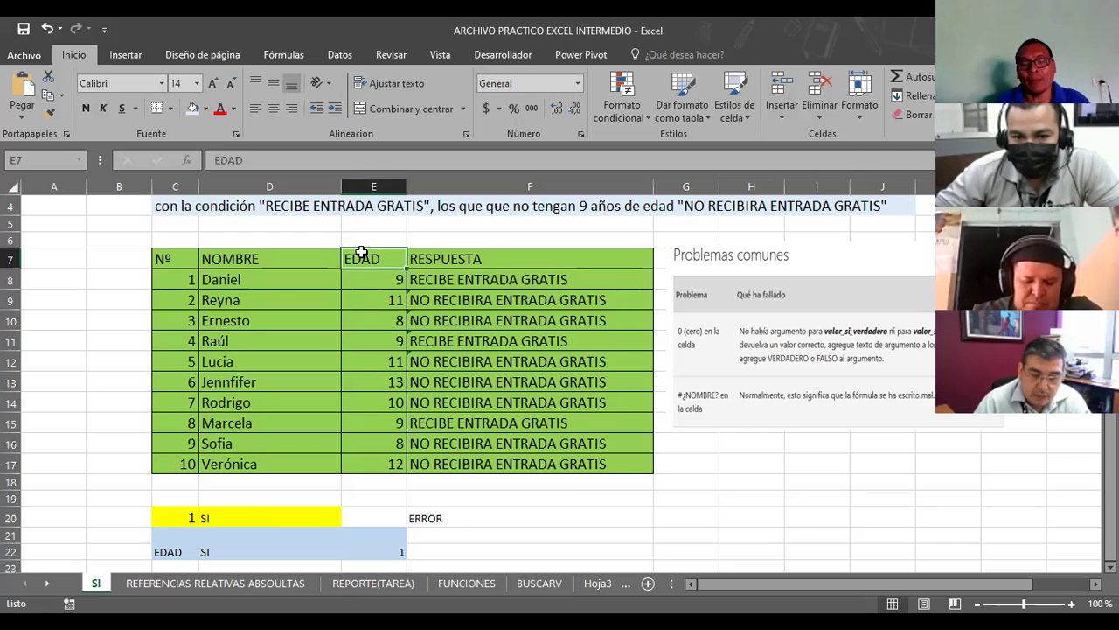
type("nota final")
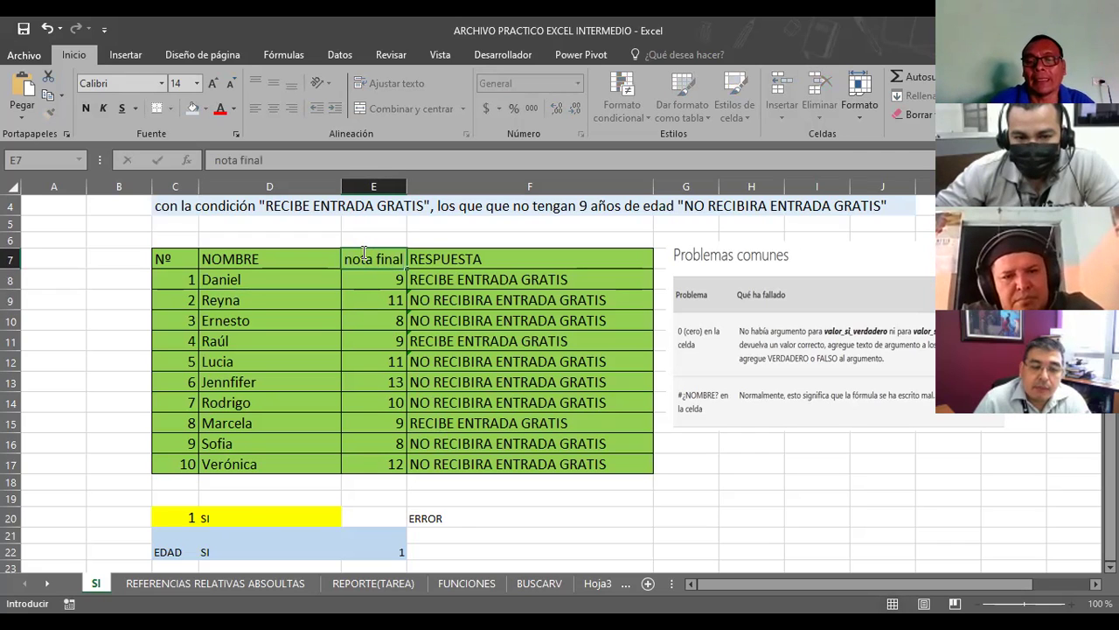
key("Return")
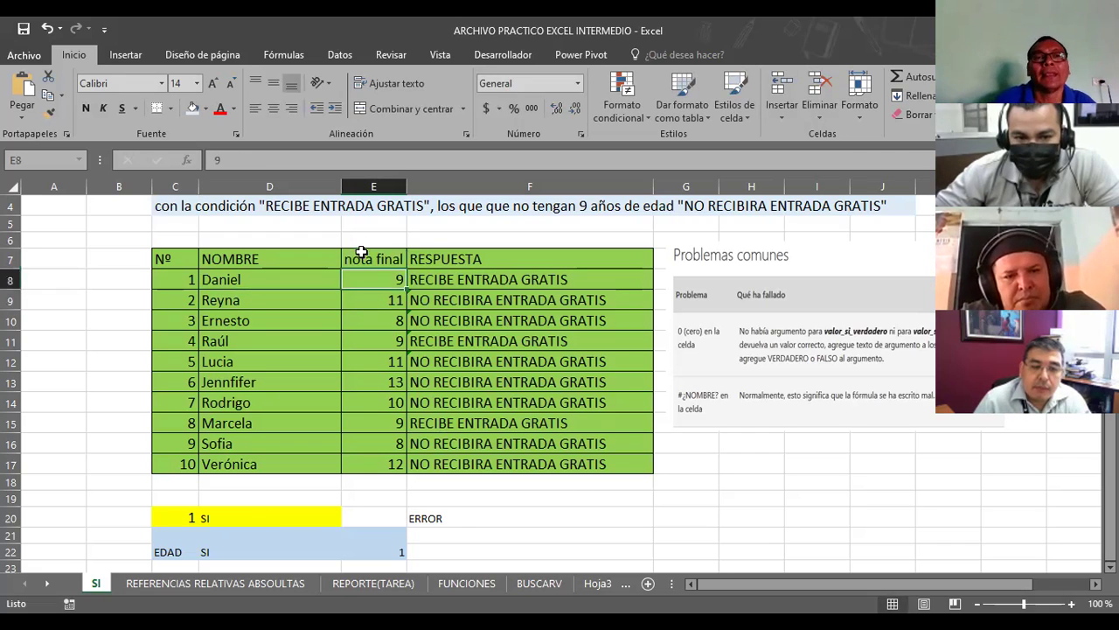
key("Down")
Set the scores in E9, E12 and E13 to 10
key("Down")
key("Down")
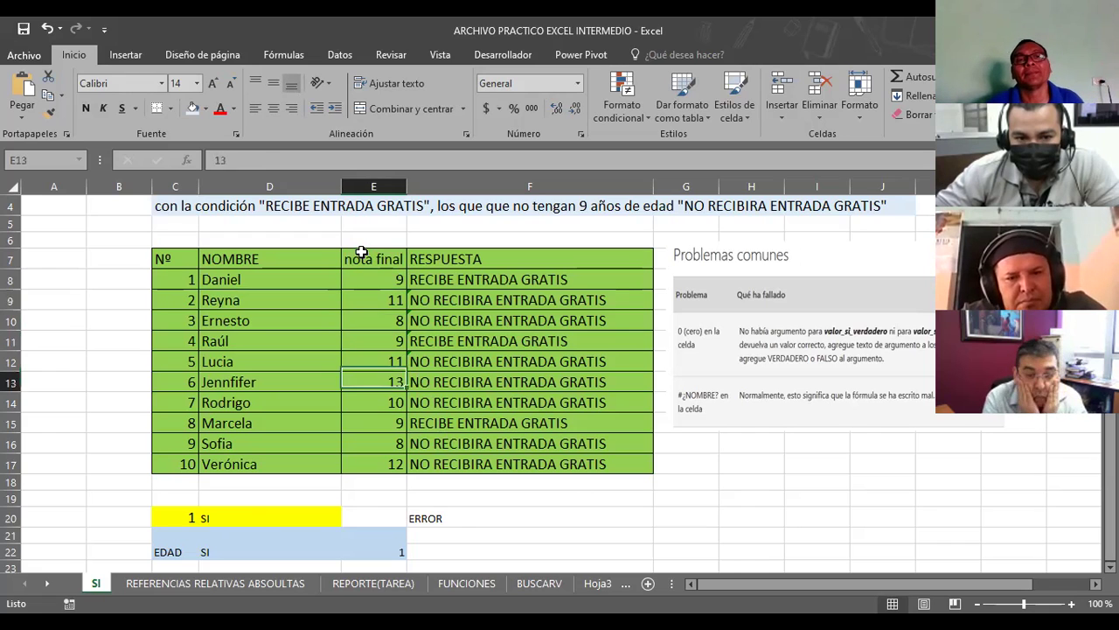
key("Down")
key("Down")
key("Down")
key("Down")
key("Down")
key("Up")
key("Up")
key("Up")
key("Up")
key("Up")
key("Up")
key("Up")
key("Up")
key("Down")
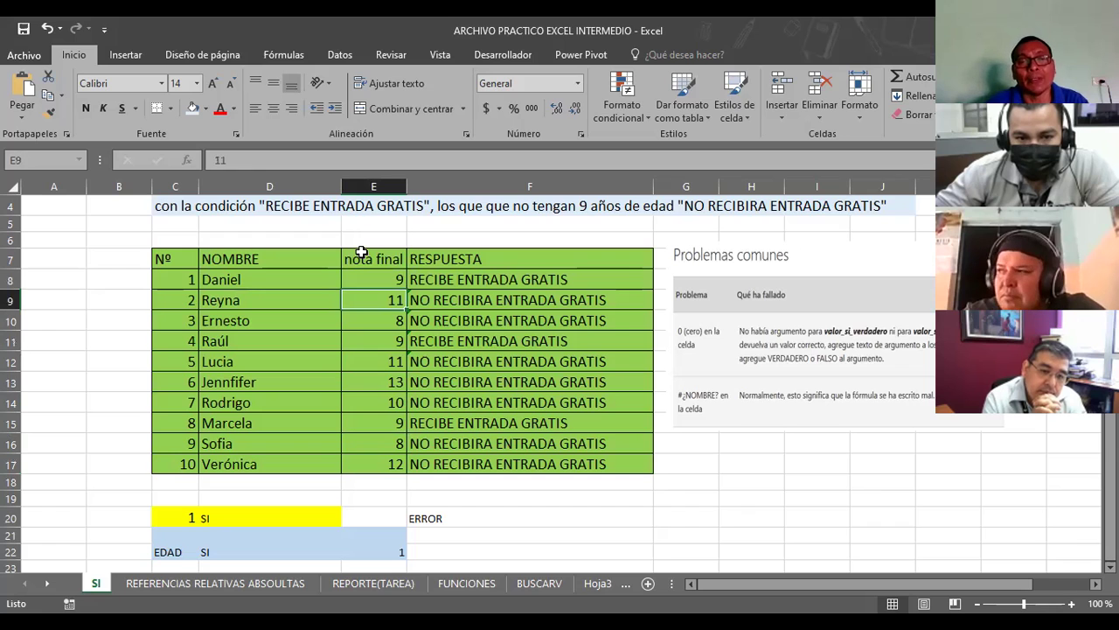
type("10")
key("Return")
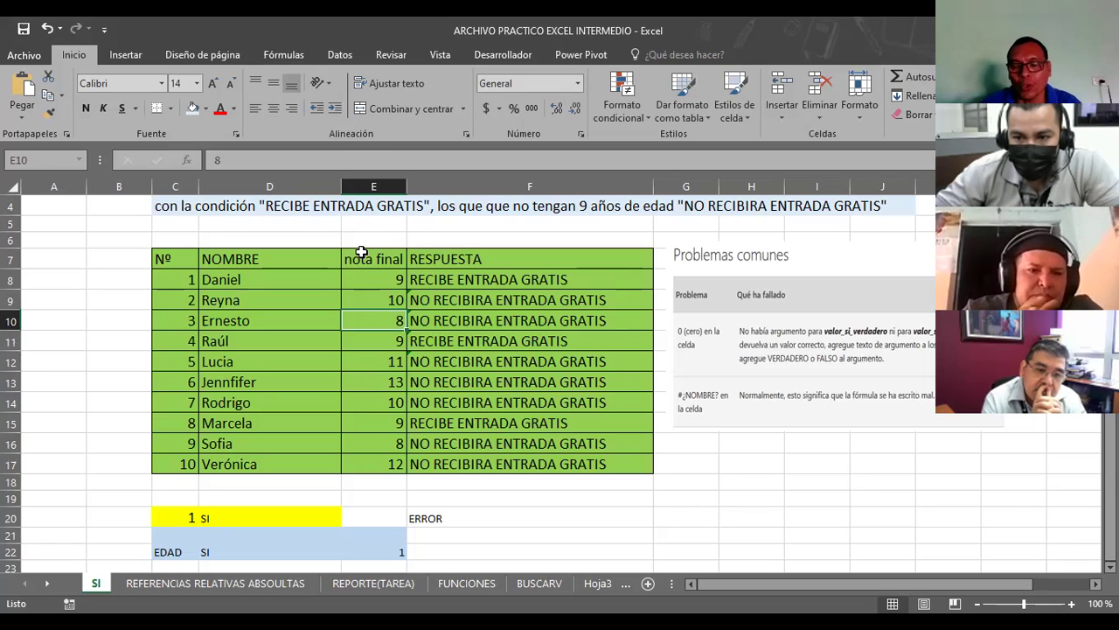
key("Down")
key("Down")
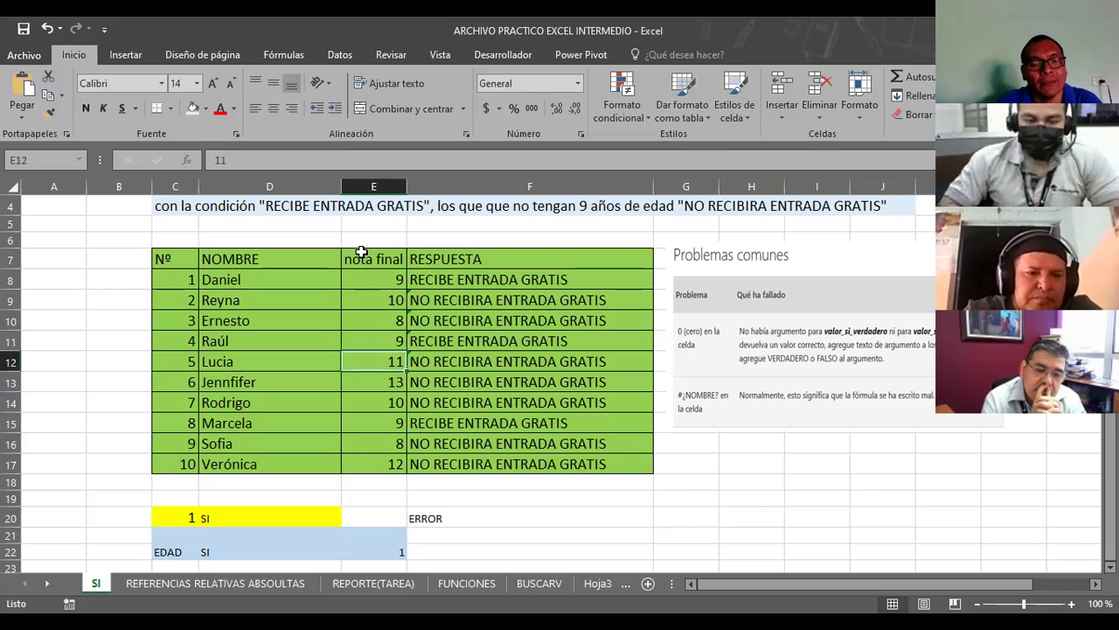
type("10")
key("Return")
type("10")
key("Return")
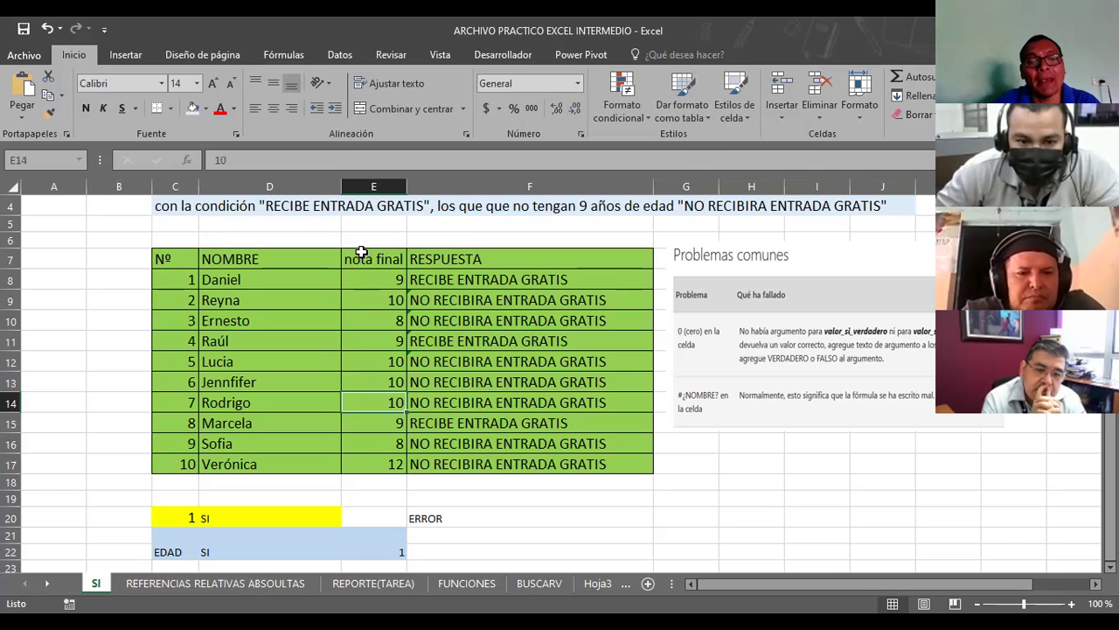
Change the E17 score to 4 and select the answer range F8:F17
key("Down")
key("Down")
key("Down")
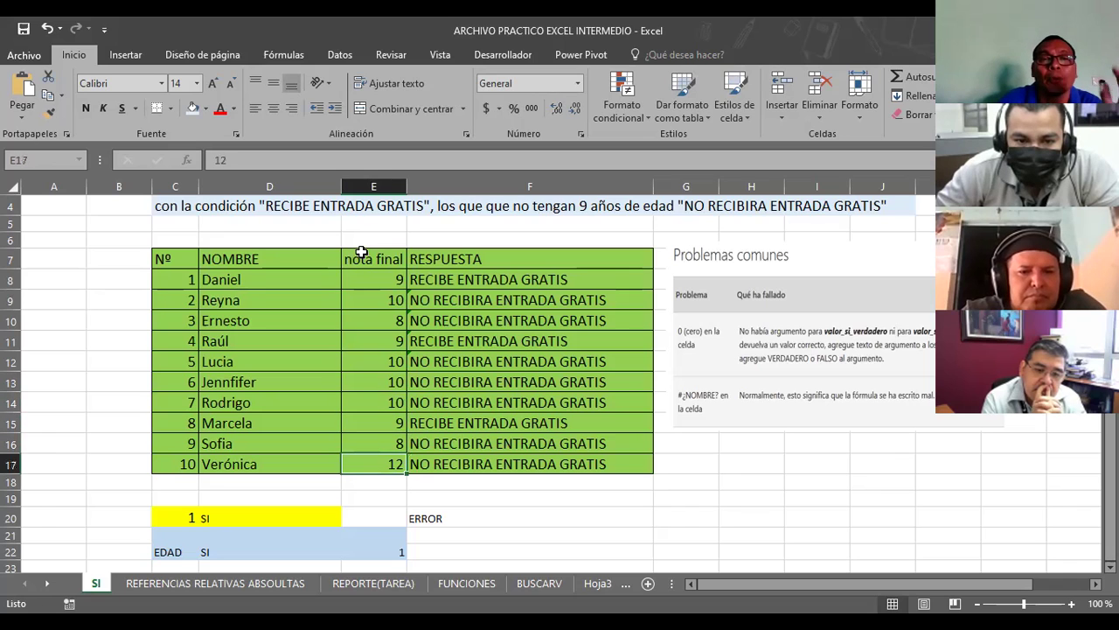
type("11")
key("Return")
key("Up")
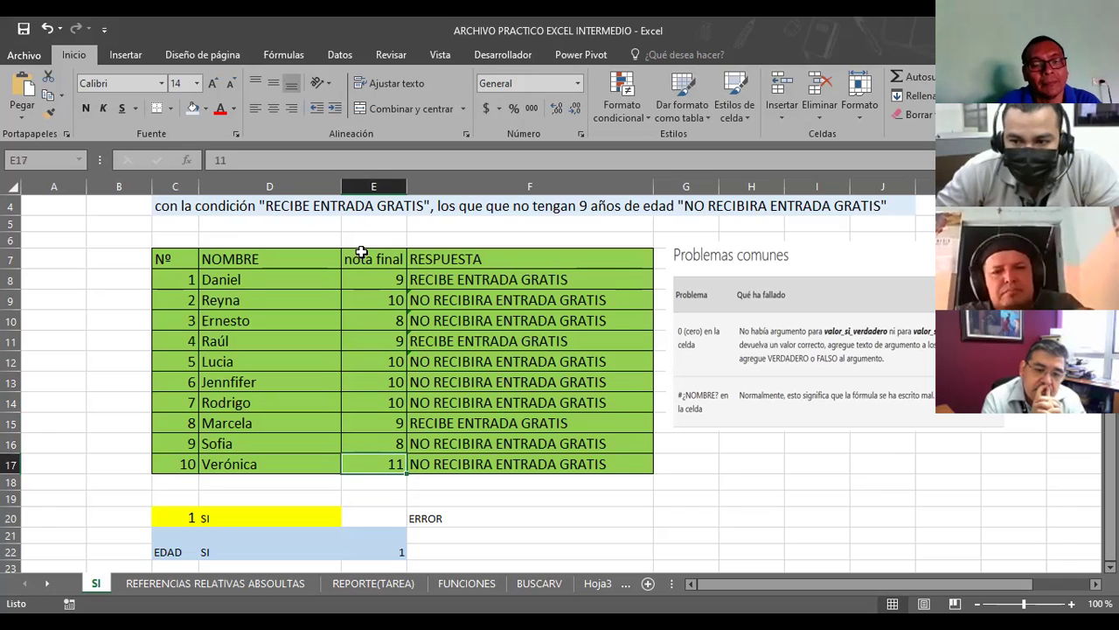
type("1")
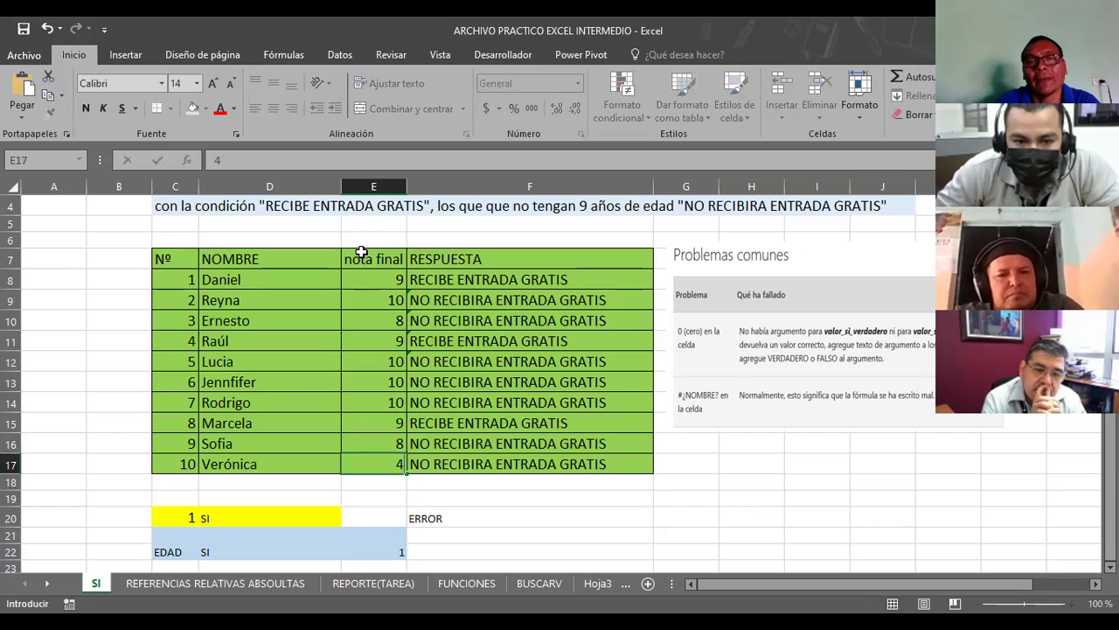
key("Up")
key("Up")
key("Up")
key("Up")
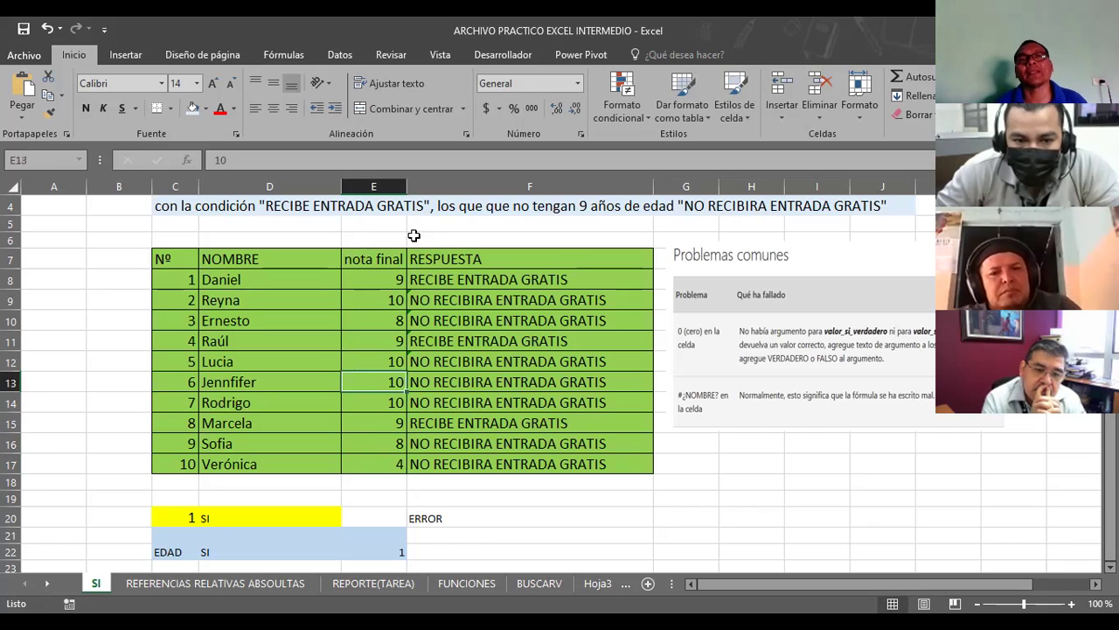
left_click_drag(468, 274, 520, 458)
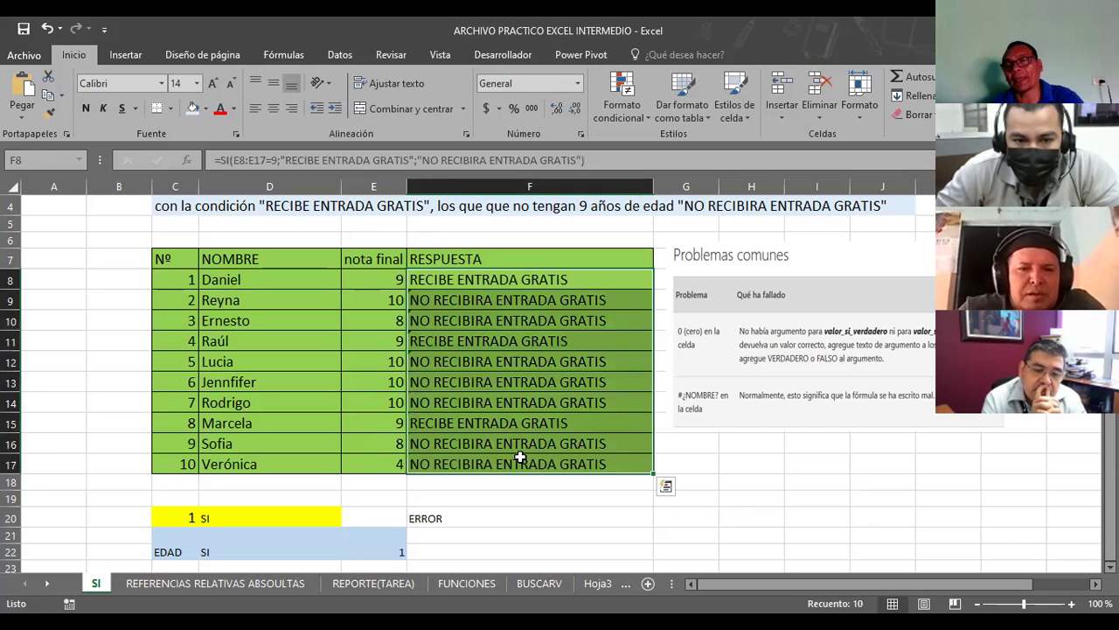
Clear the RESPUESTA formulas in F8:F17 and retitle F7 'APROBADO/NO APROBADO'
key("Delete")
left_click(458, 259)
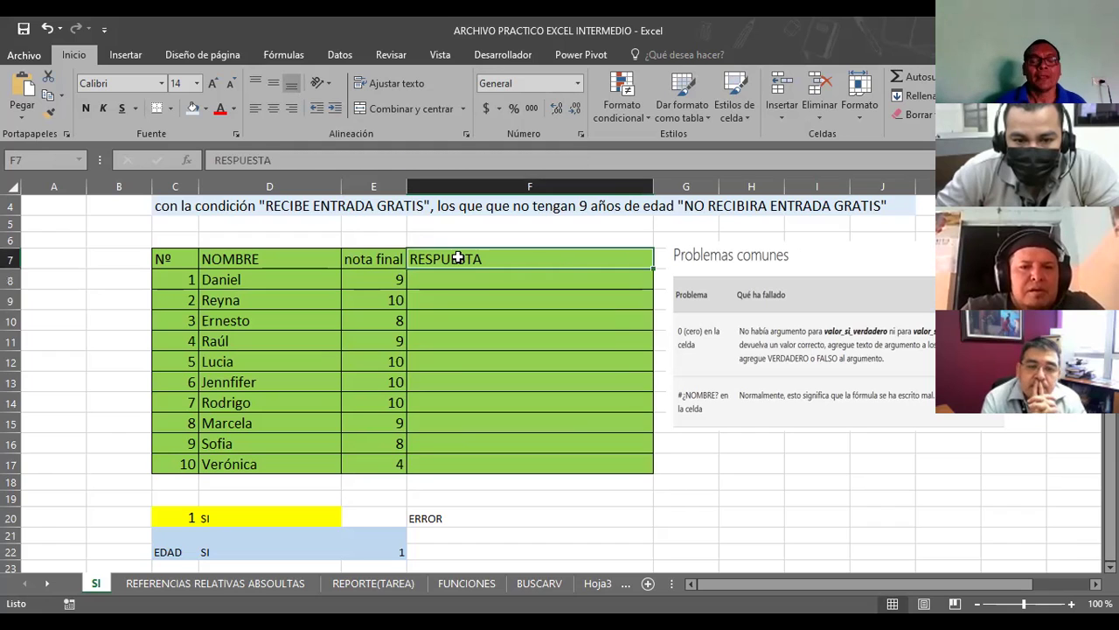
type("apr")
key("BackSpace")
key("BackSpace")
key("BackSpace")
type("APROBADO")
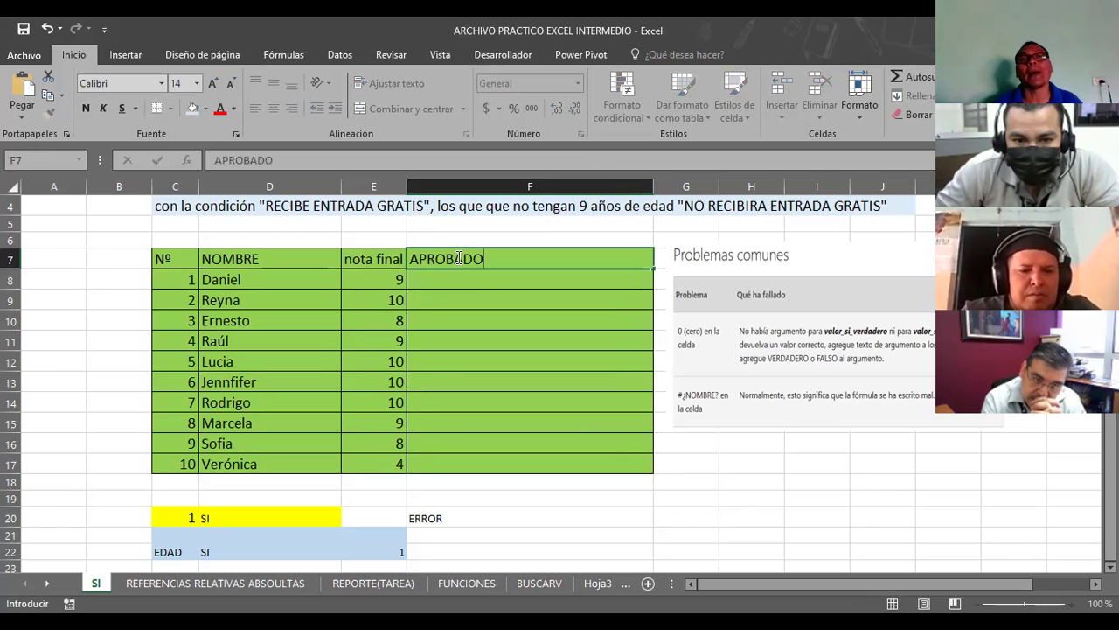
type("/NO AP")
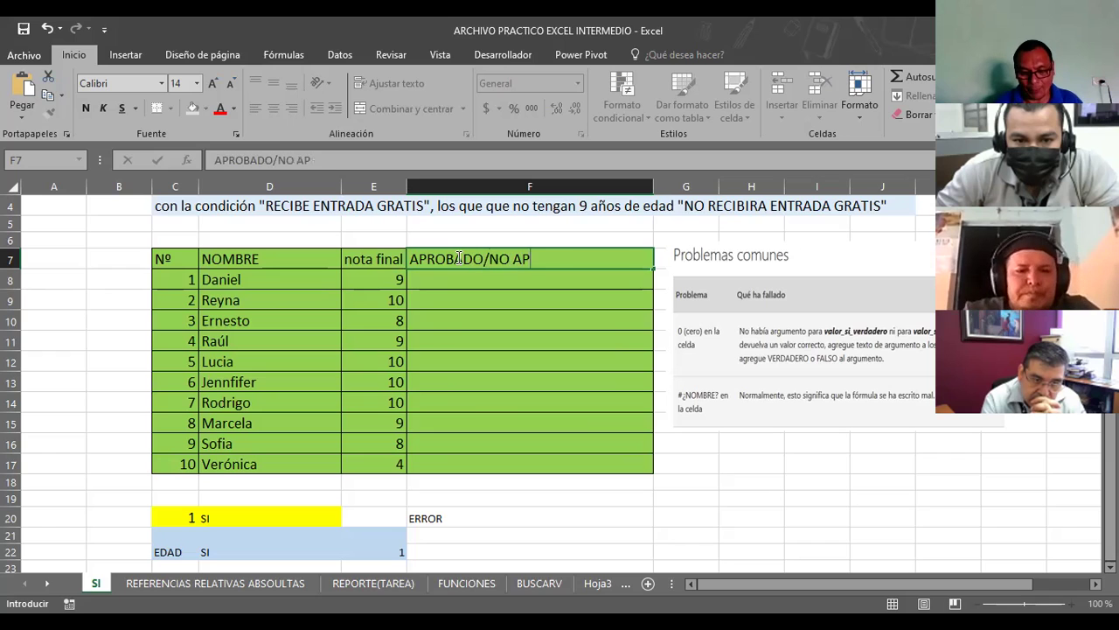
type("ROBADO")
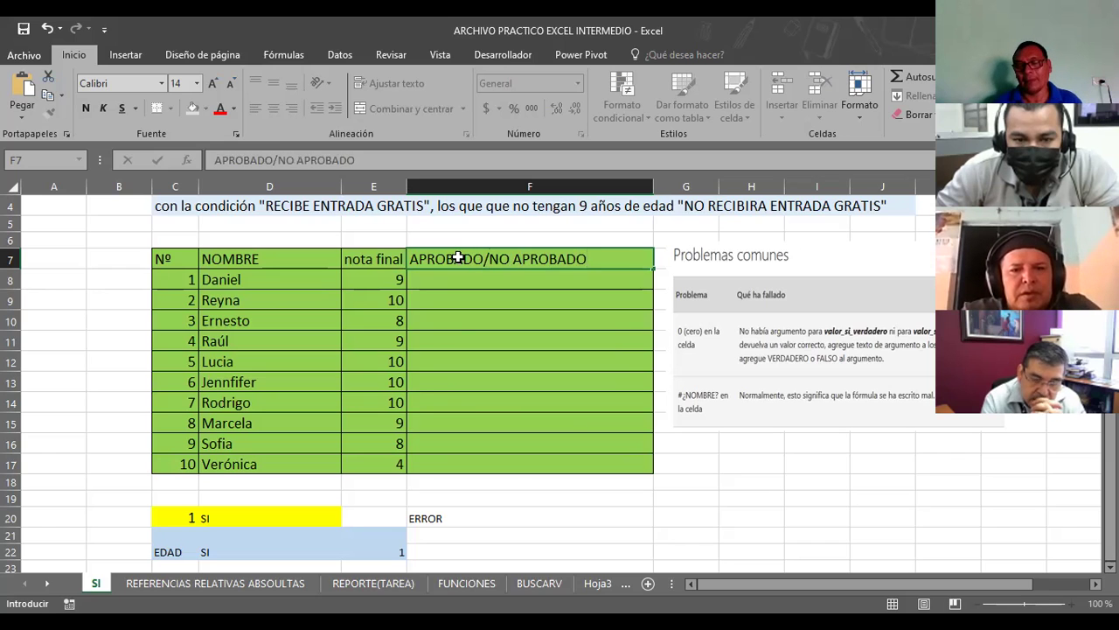
key("Return")
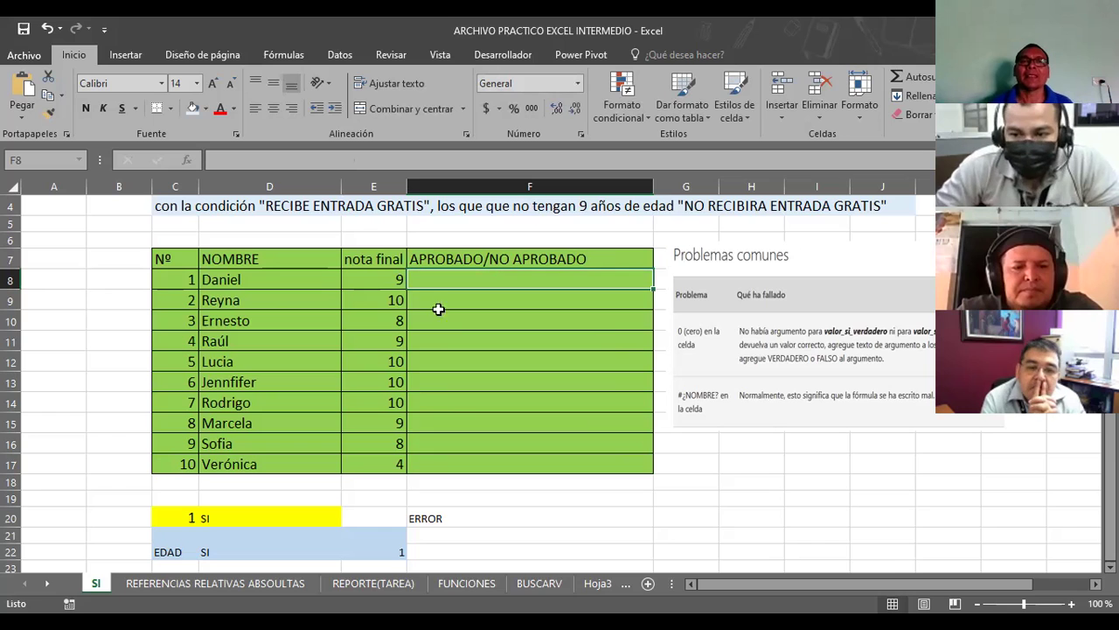
Set E17's score to 24 and start a new formula in F8
left_click(385, 463)
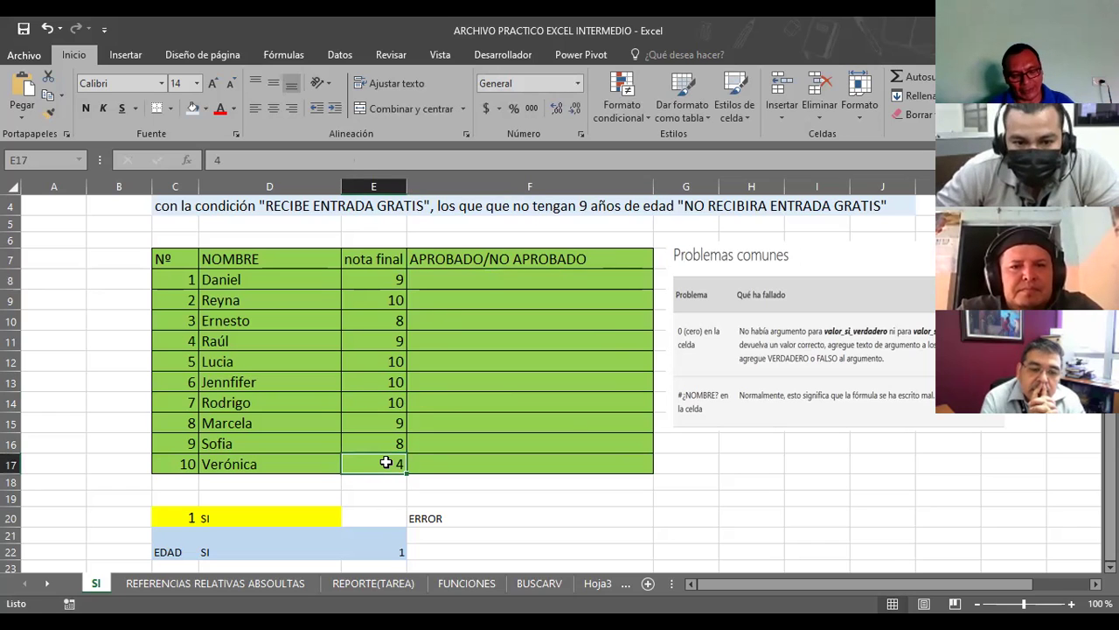
type("24")
key("Return")
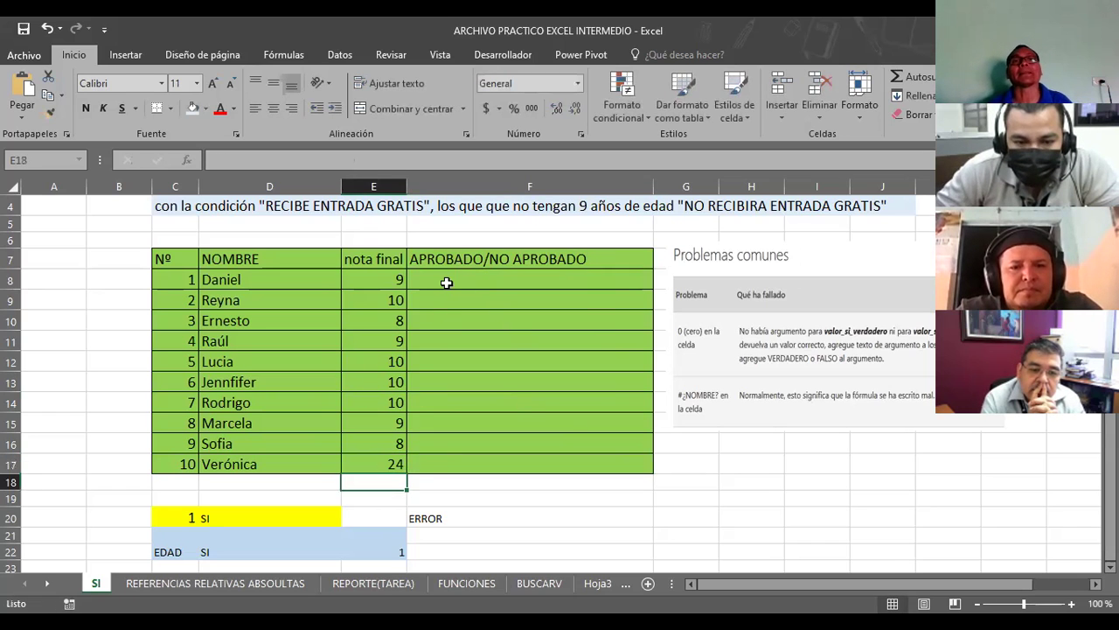
left_click(445, 283)
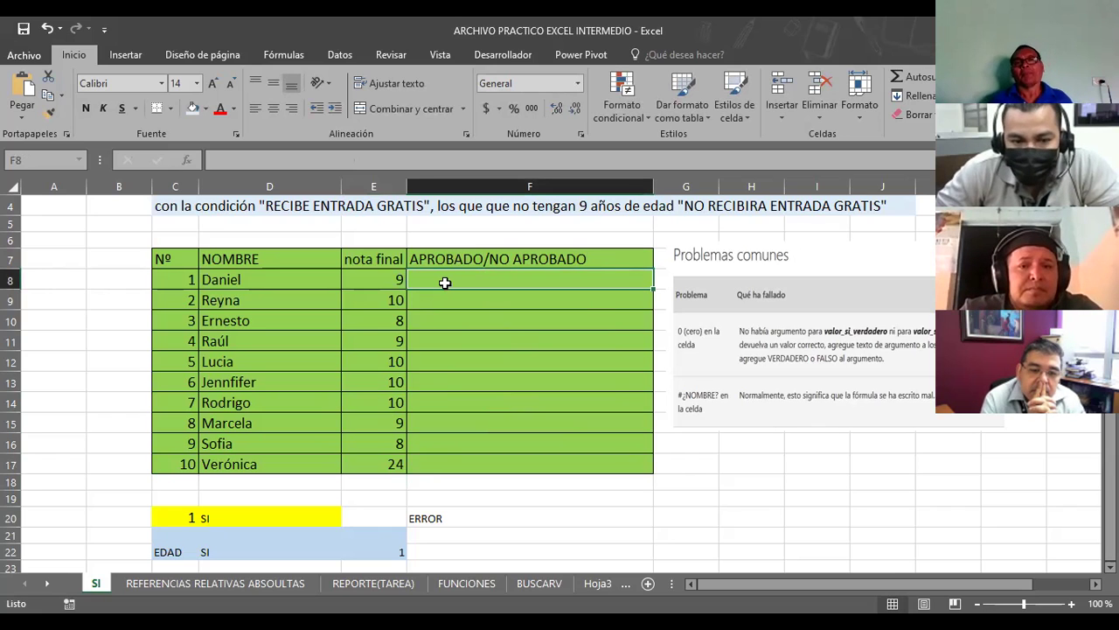
type("=")
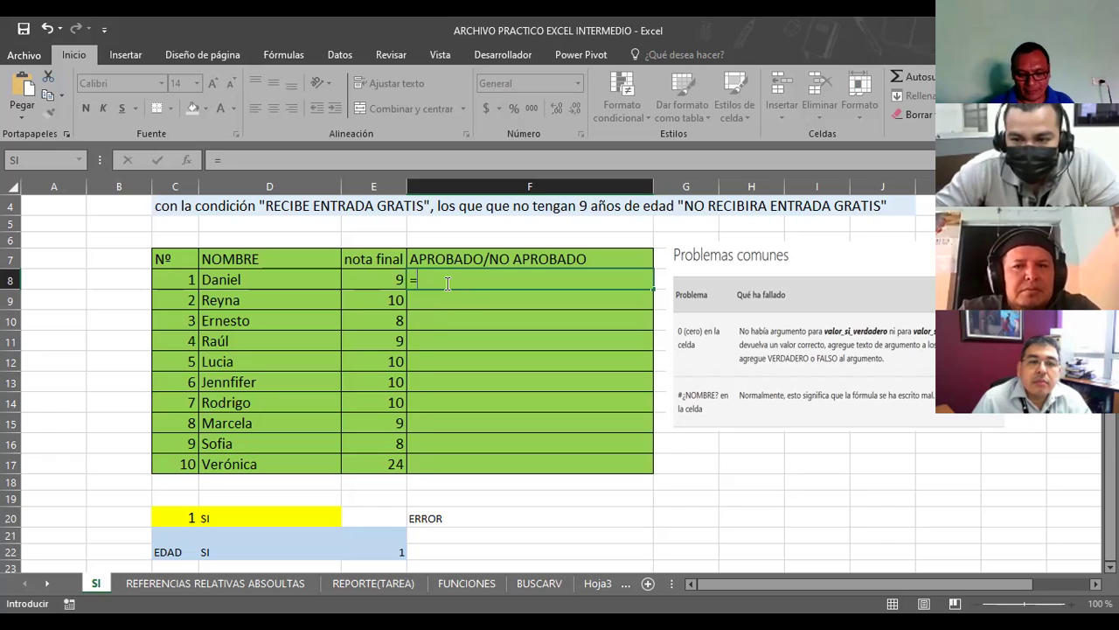
Enter =SI(E8=>6;"APROBADO";"NO APROBADO") in F8
type("SI")
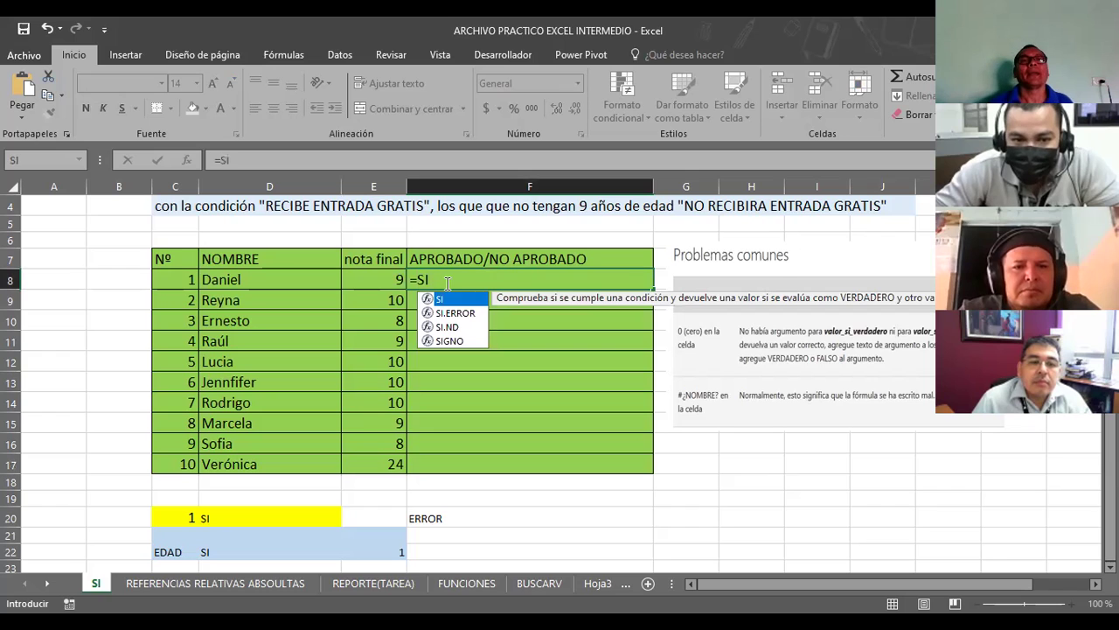
type("(")
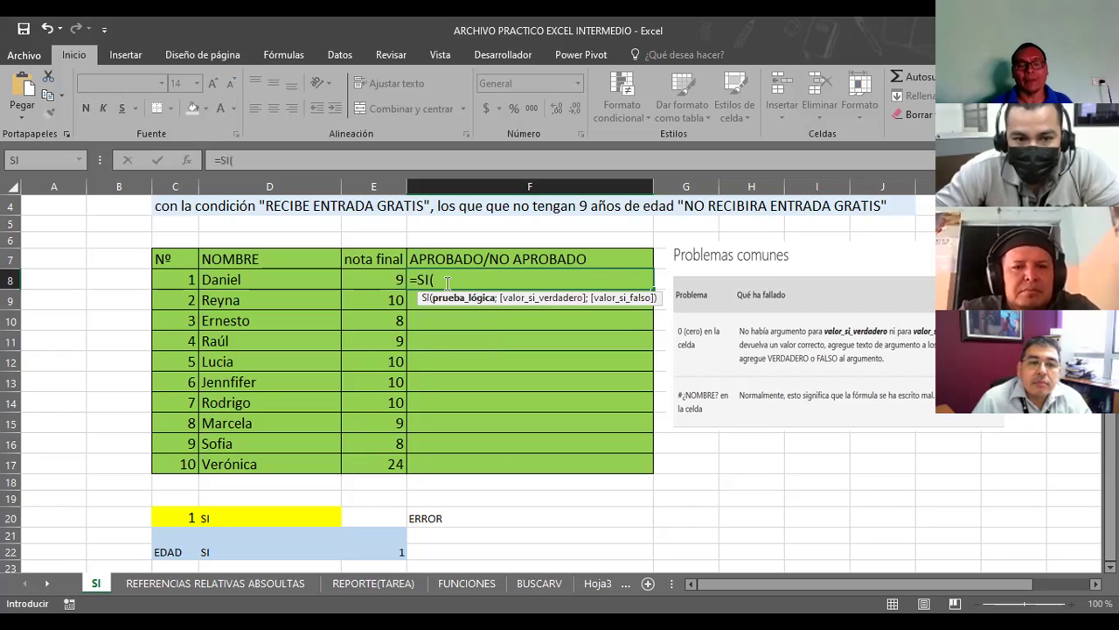
type("E")
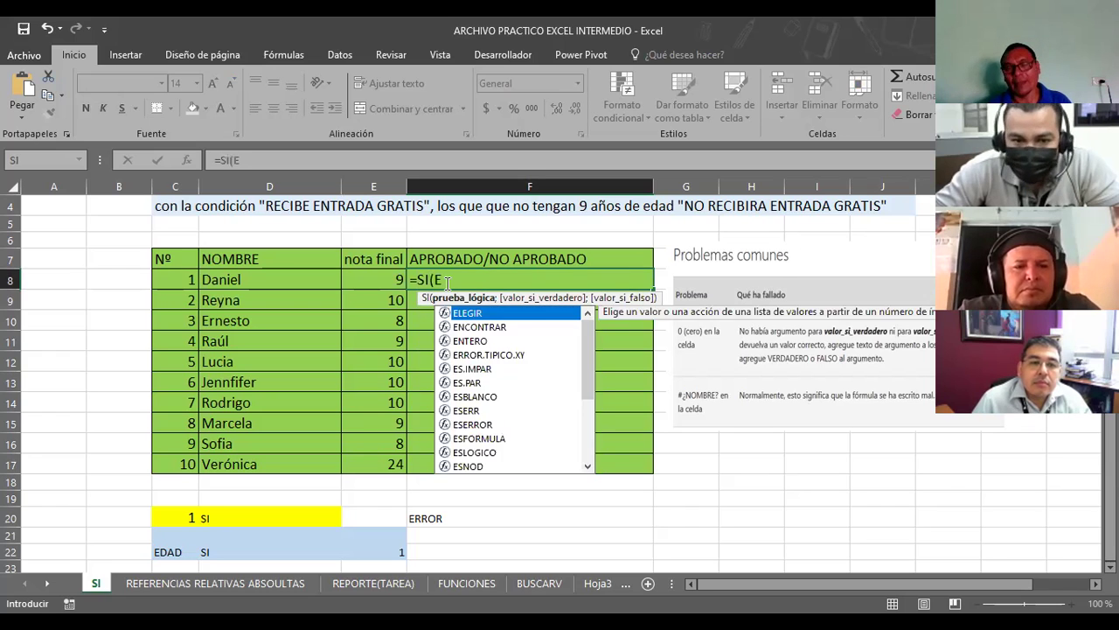
type("8=>")
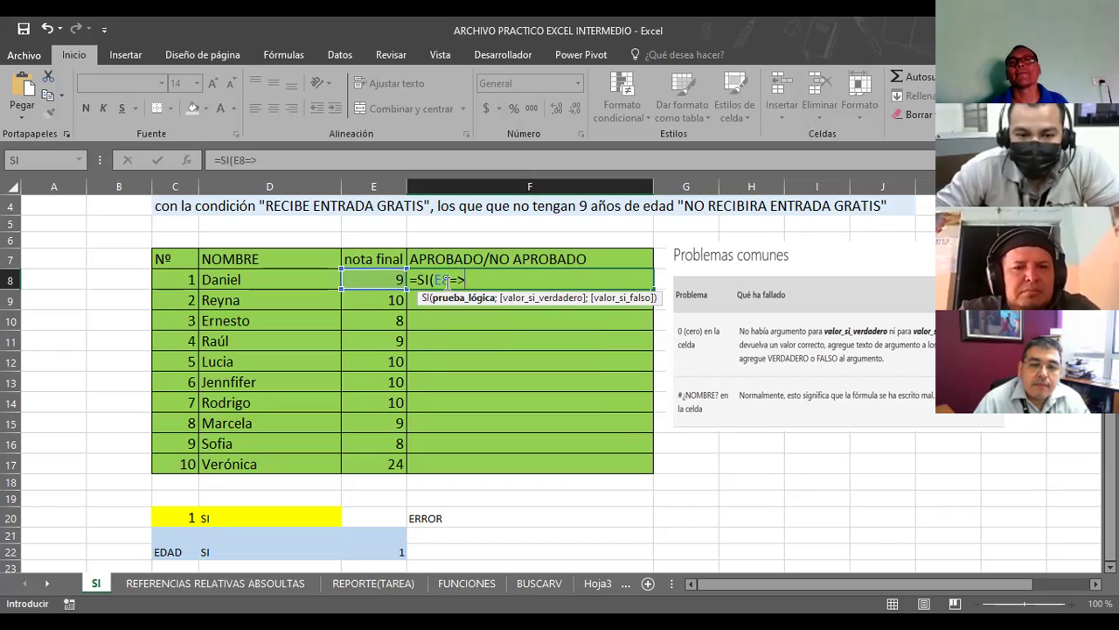
type("6")
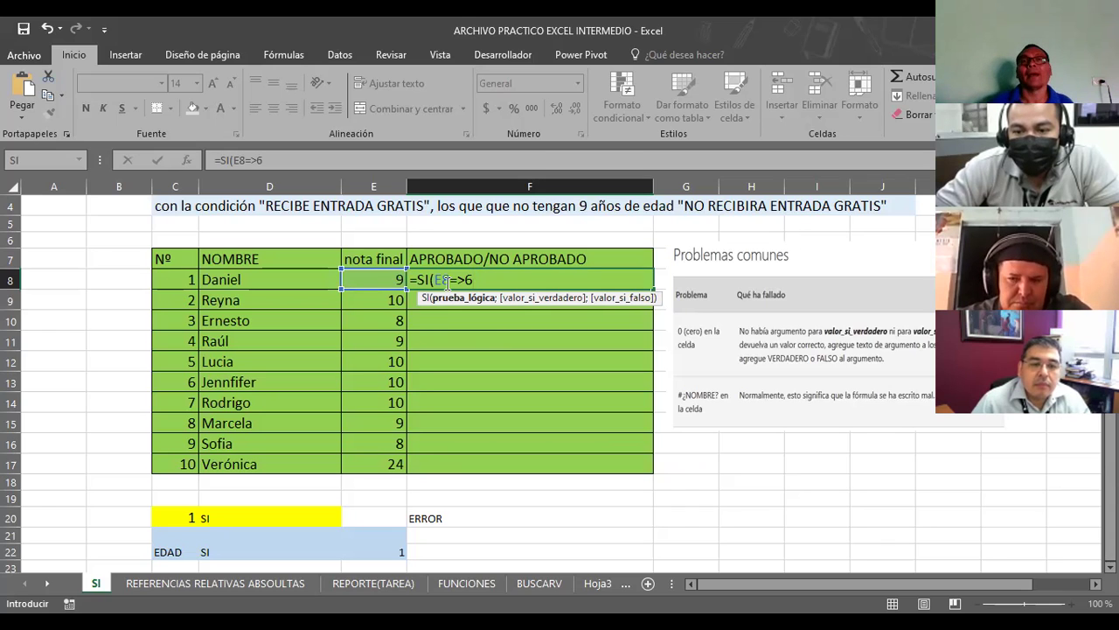
type(";")
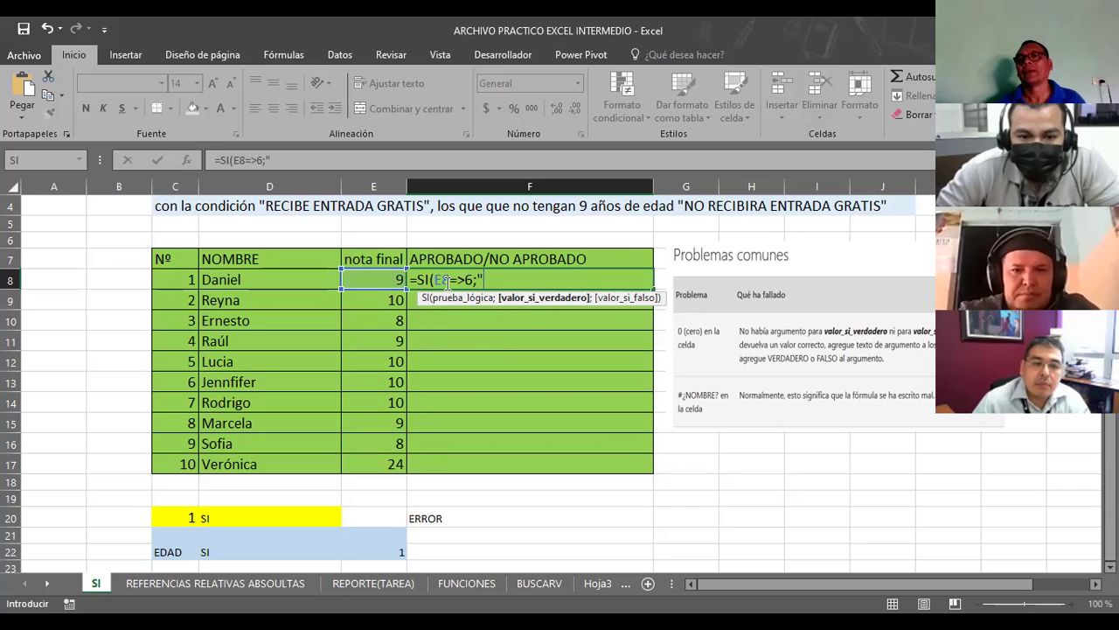
type("APROBADO\"")
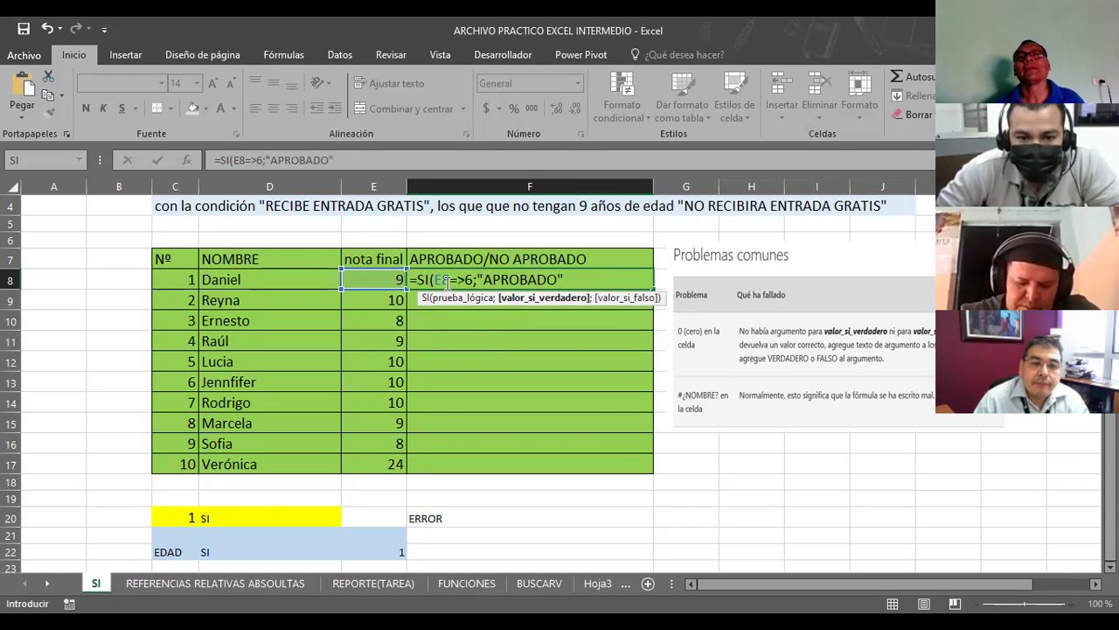
type(";")
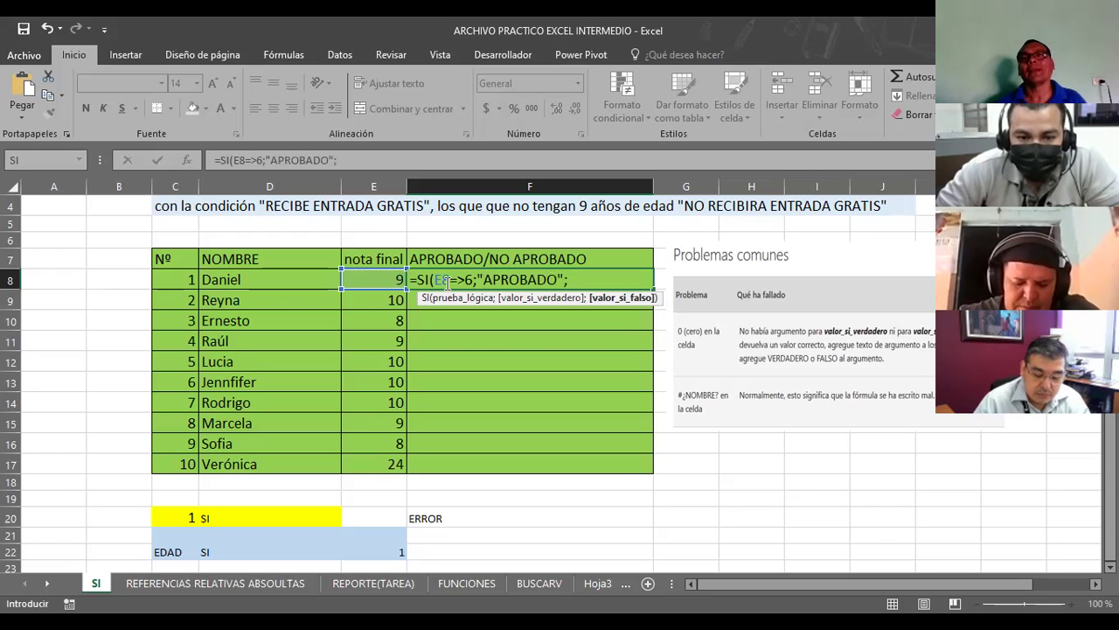
type("\"")
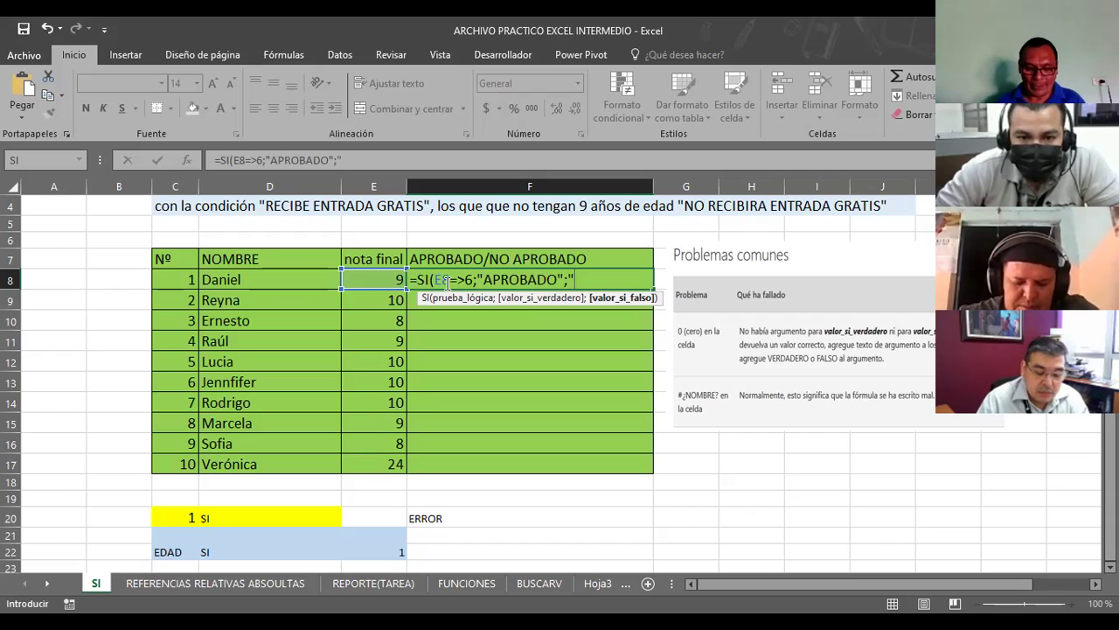
type("NO APRO")
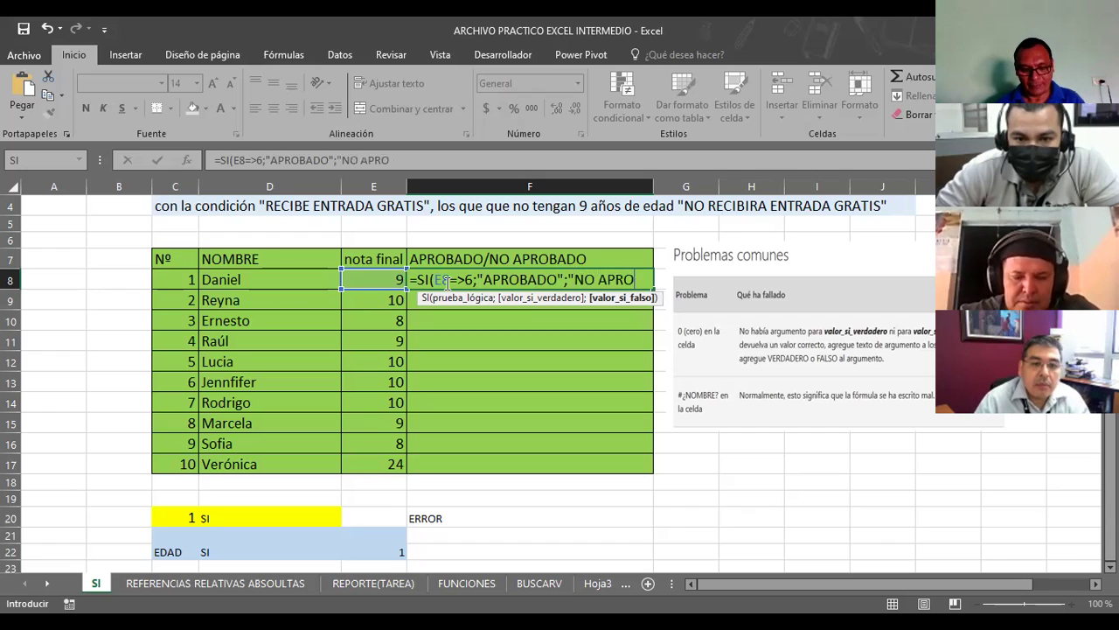
type("BADO\"")
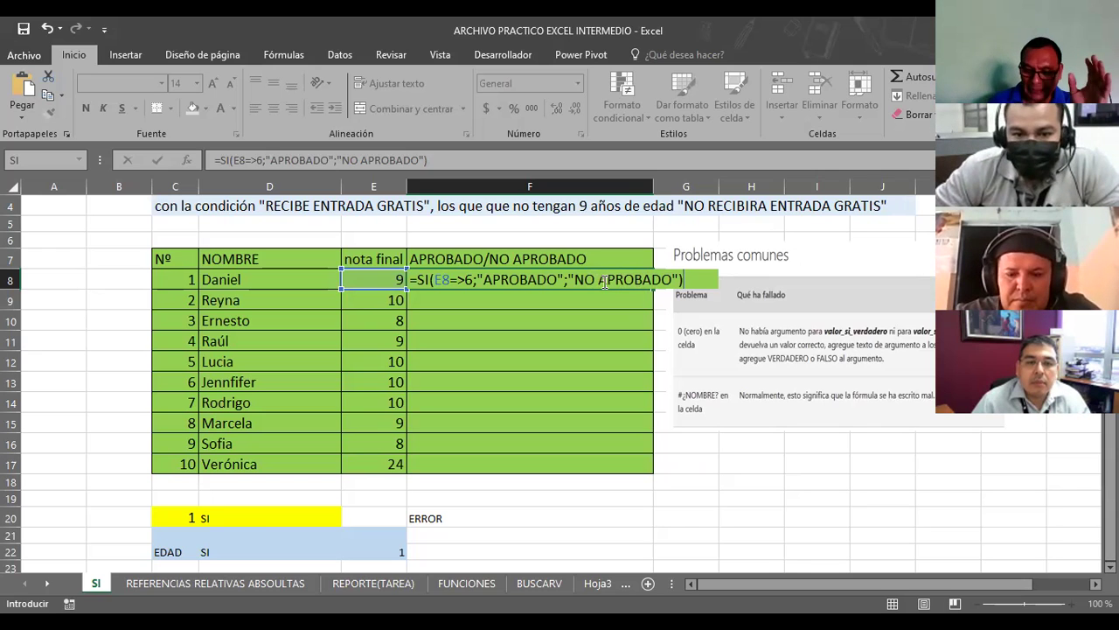
key("Return")
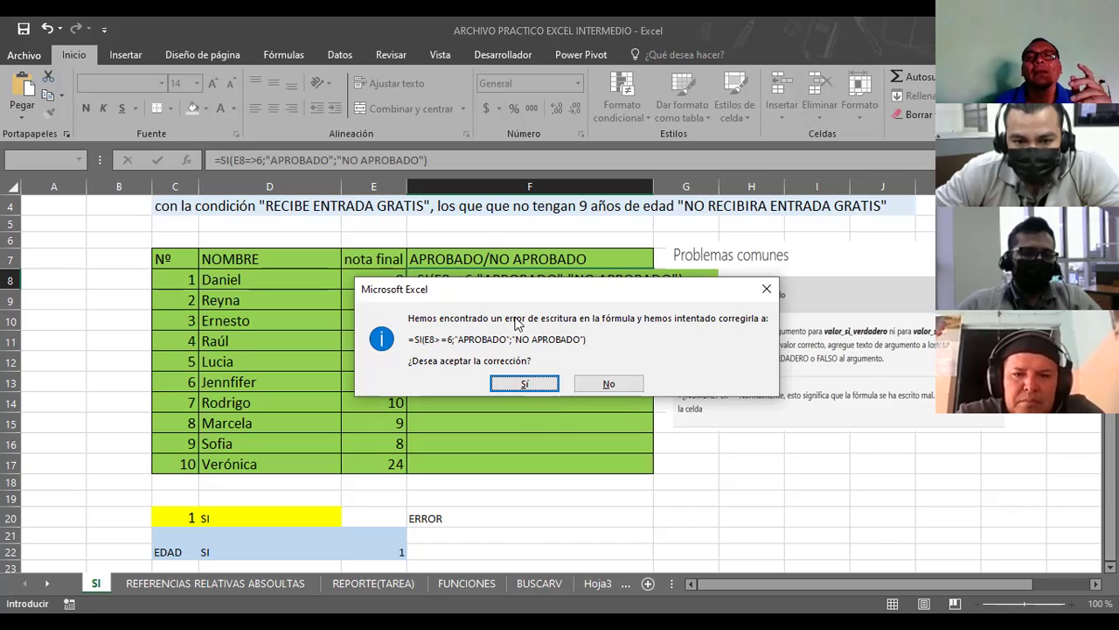
Accept Excel's correction to =SI(E8>=6;"APROBADO";"NO APROBADO") and review F8's formula
left_click_drag(521, 288, 479, 315)
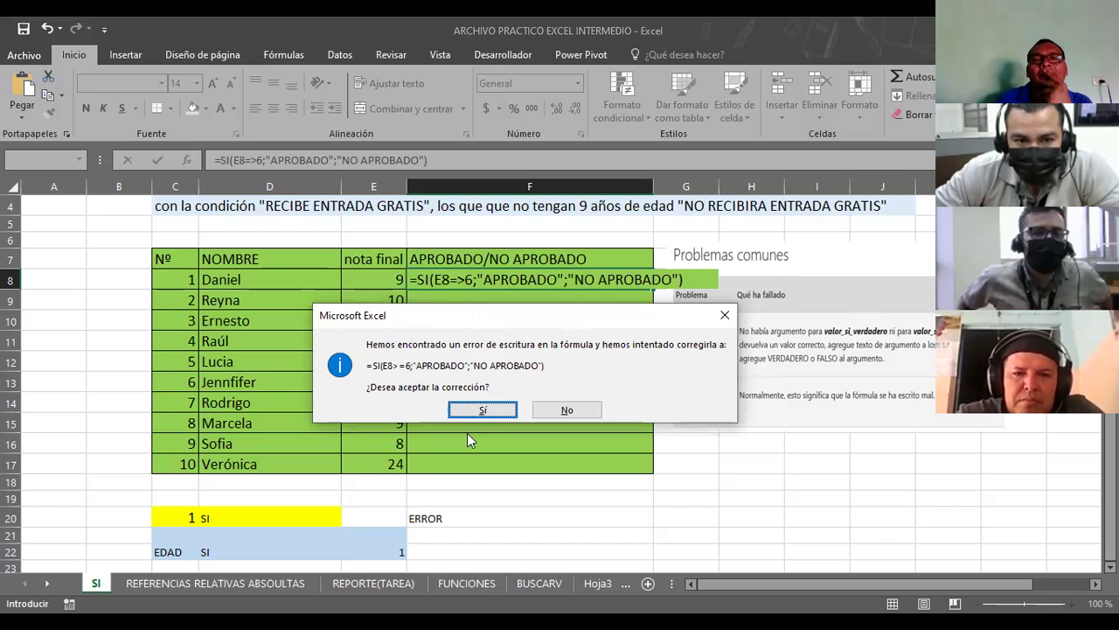
left_click(482, 412)
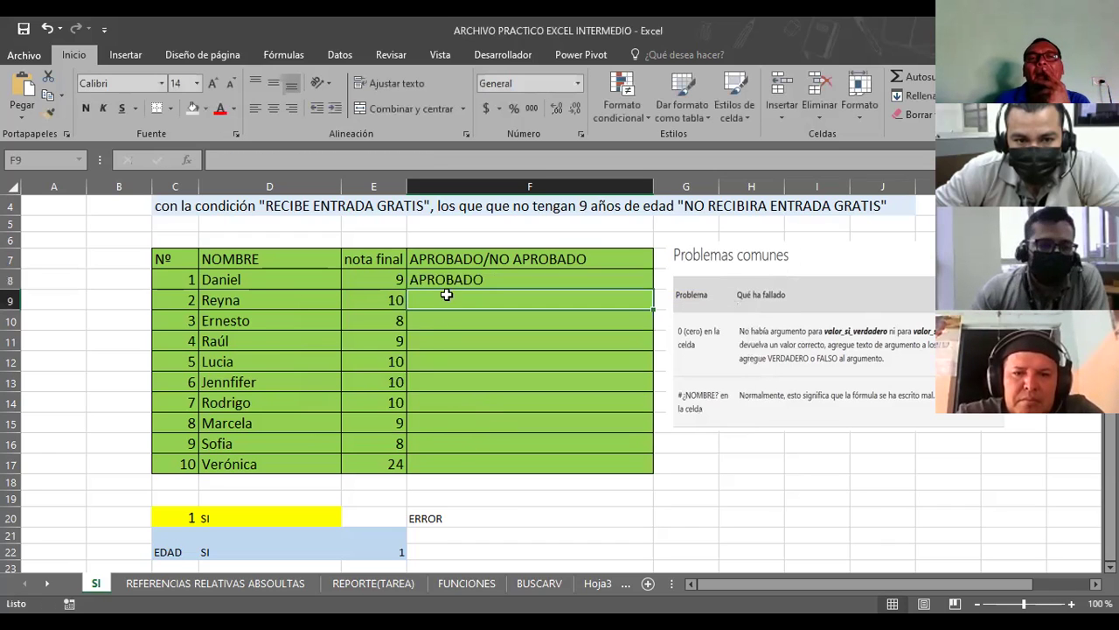
left_click(449, 279)
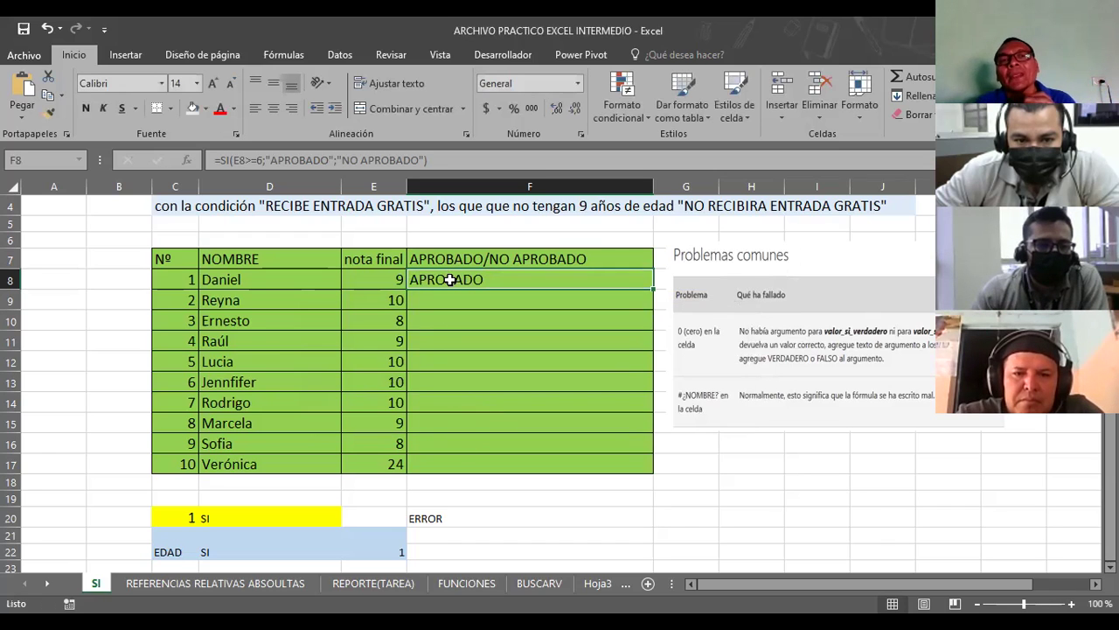
double_click(449, 280)
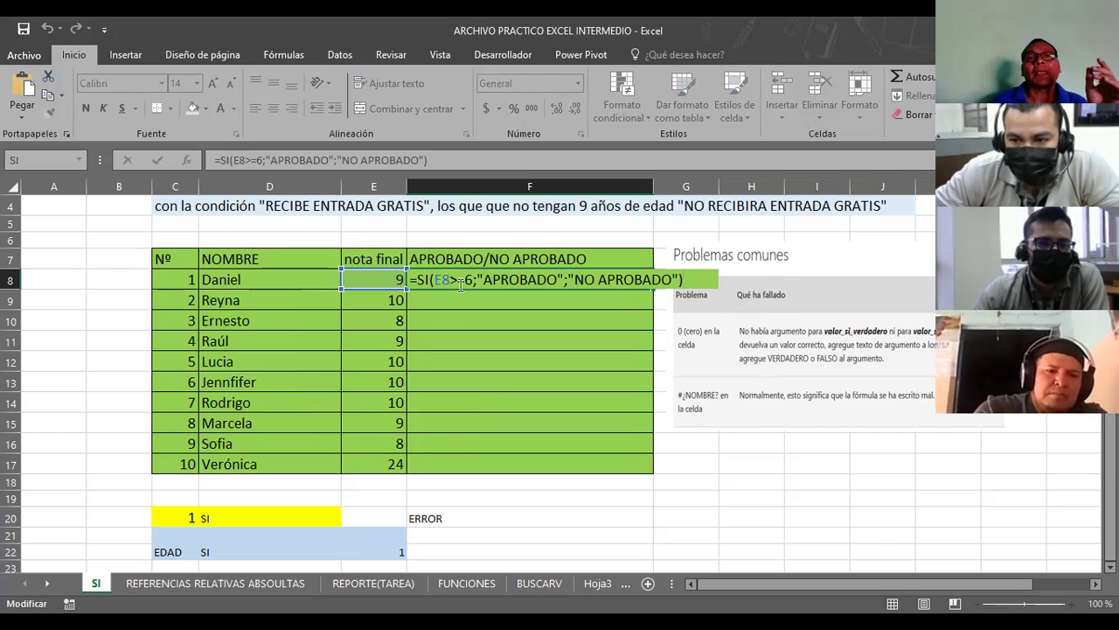
key("Return")
left_click(485, 280)
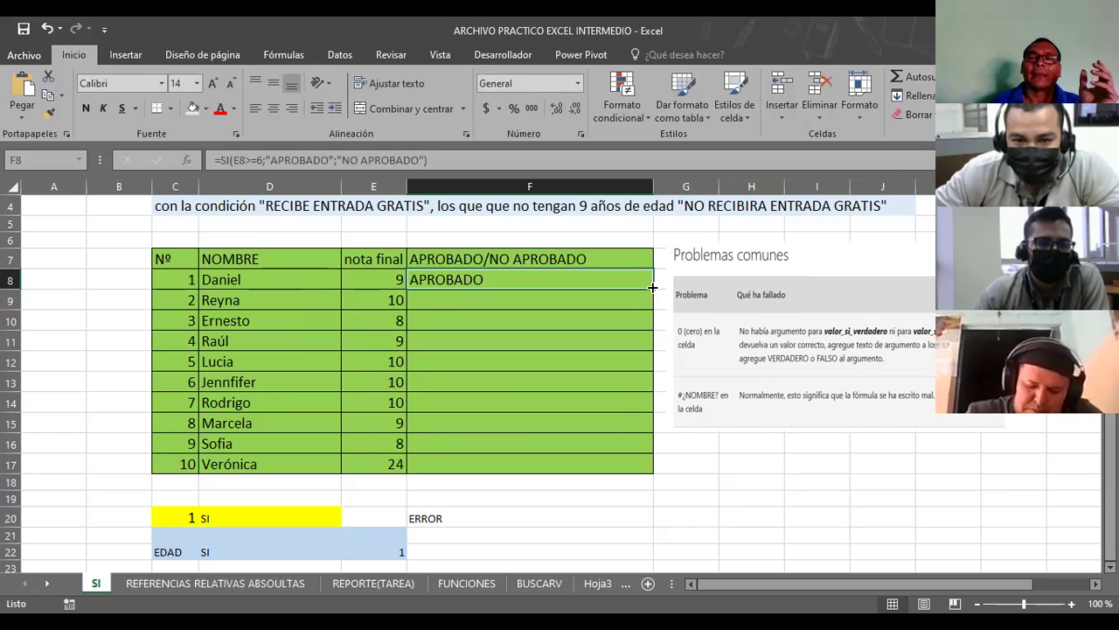
Fill F8's SI formula down through F17
left_click_drag(652, 288, 652, 288)
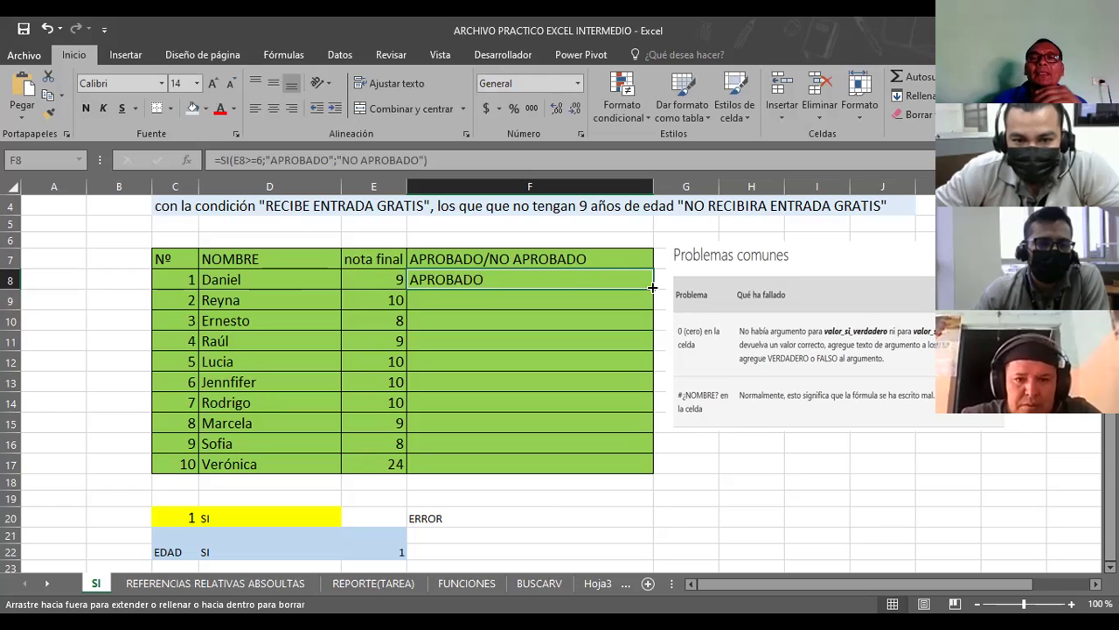
left_click_drag(652, 288, 640, 472)
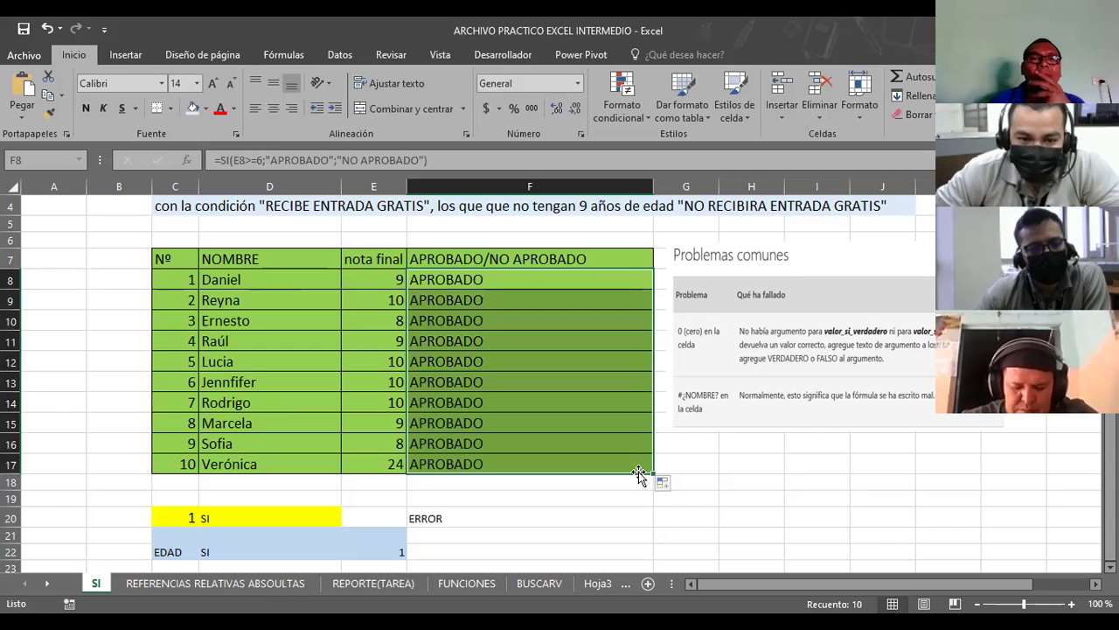
Change the nota final in E10 to 3, then switch to the PowerPoint presentation
left_click(382, 321)
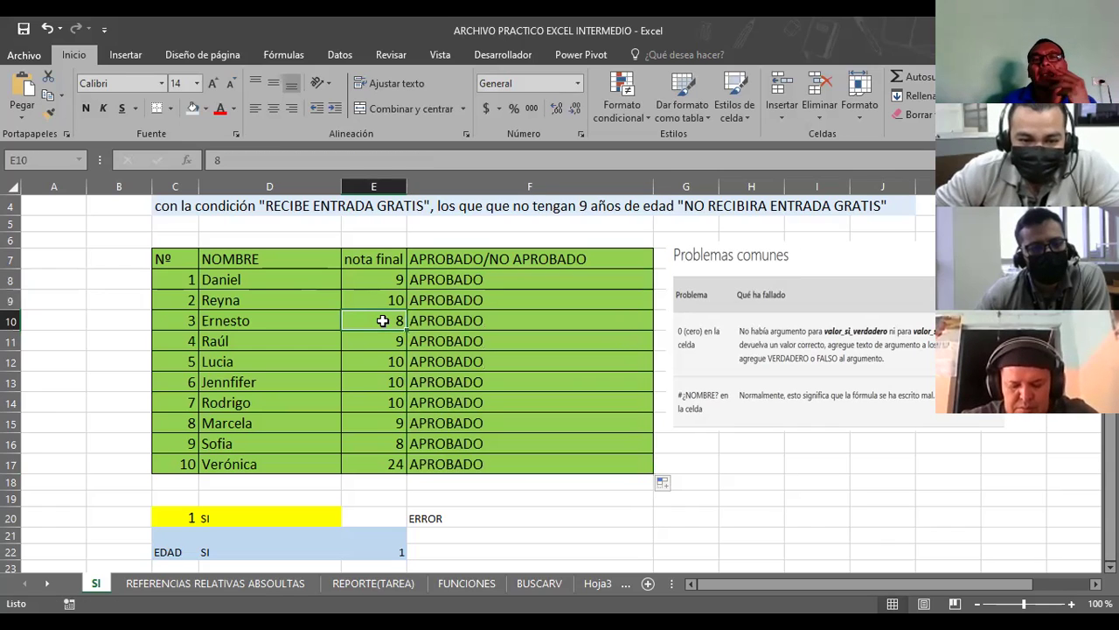
type("3")
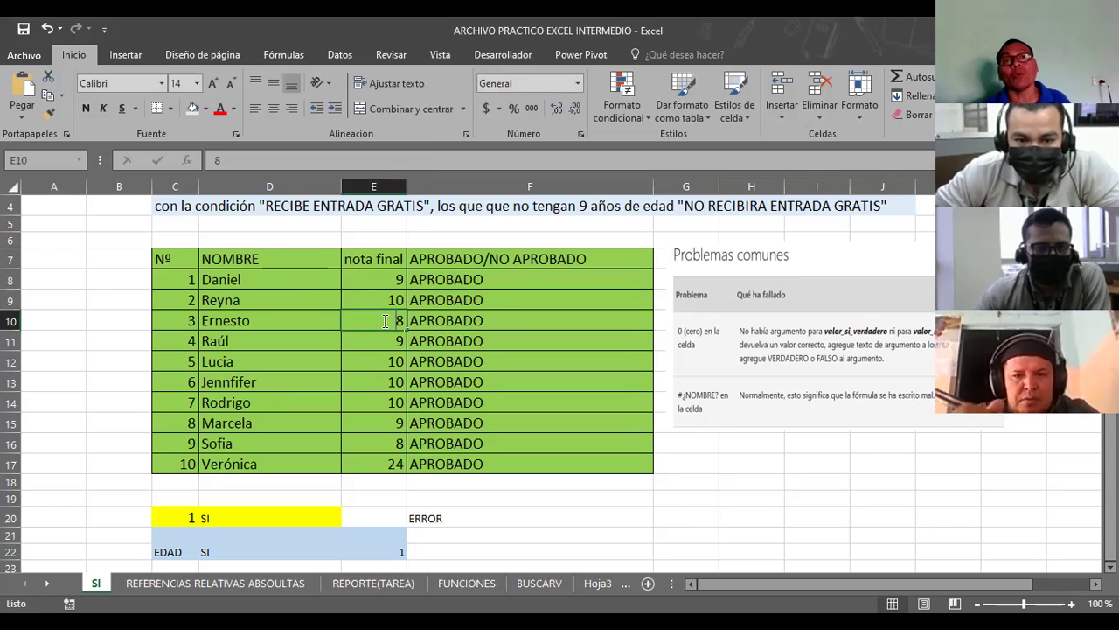
key("Tab")
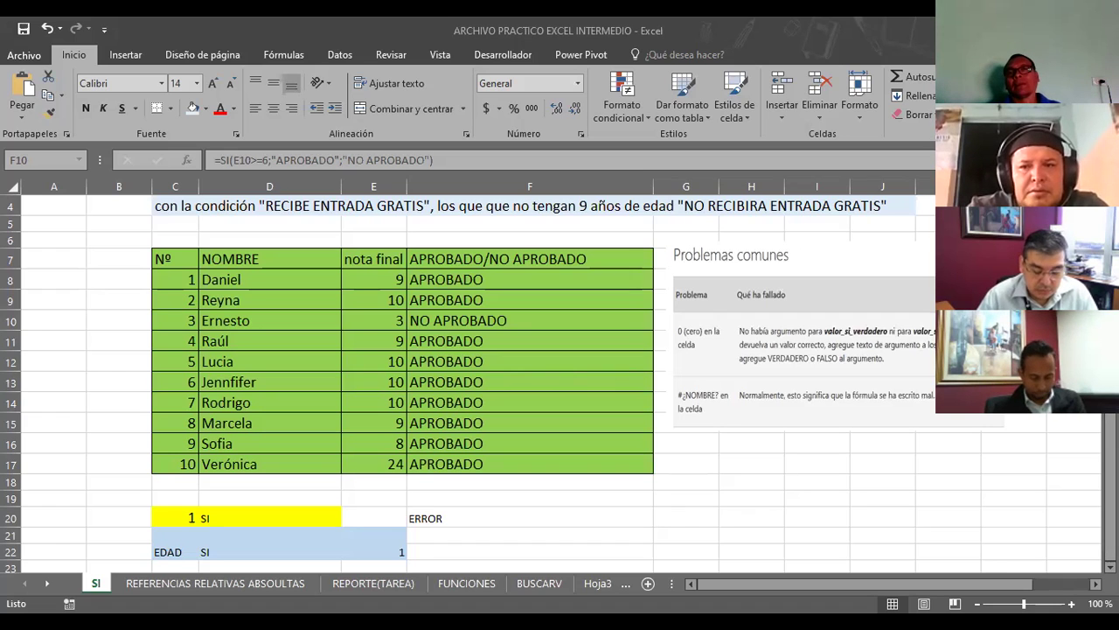
key("alt+Tab")
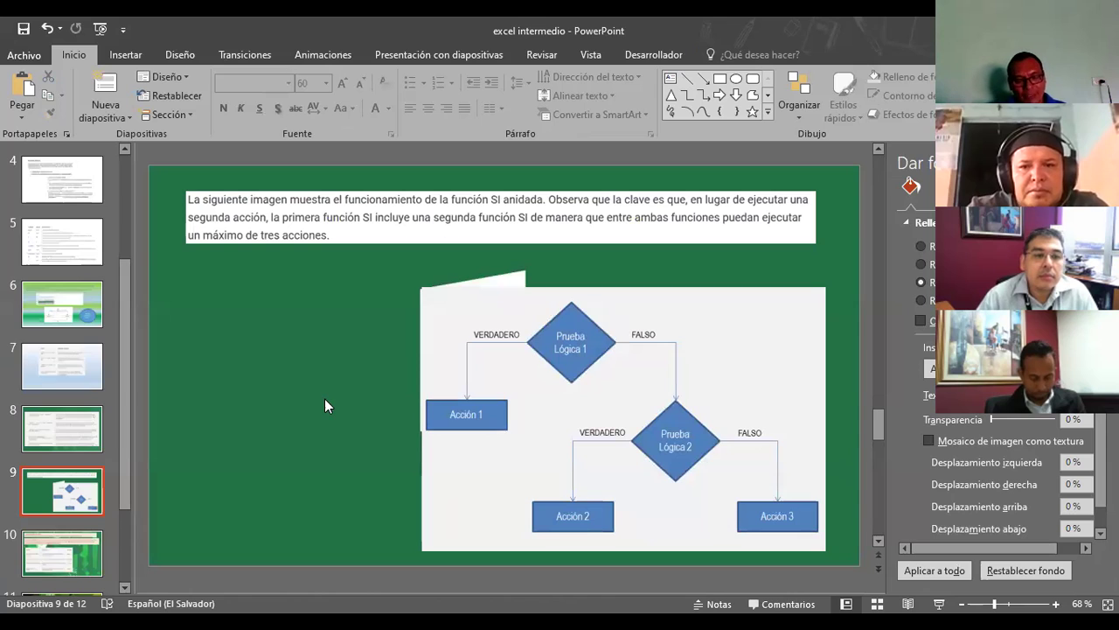
Start the slide show full screen and advance two slides to the nested SI flowchart
key("F5")
key("Right")
key("Right")
key("Right")
key("Right")
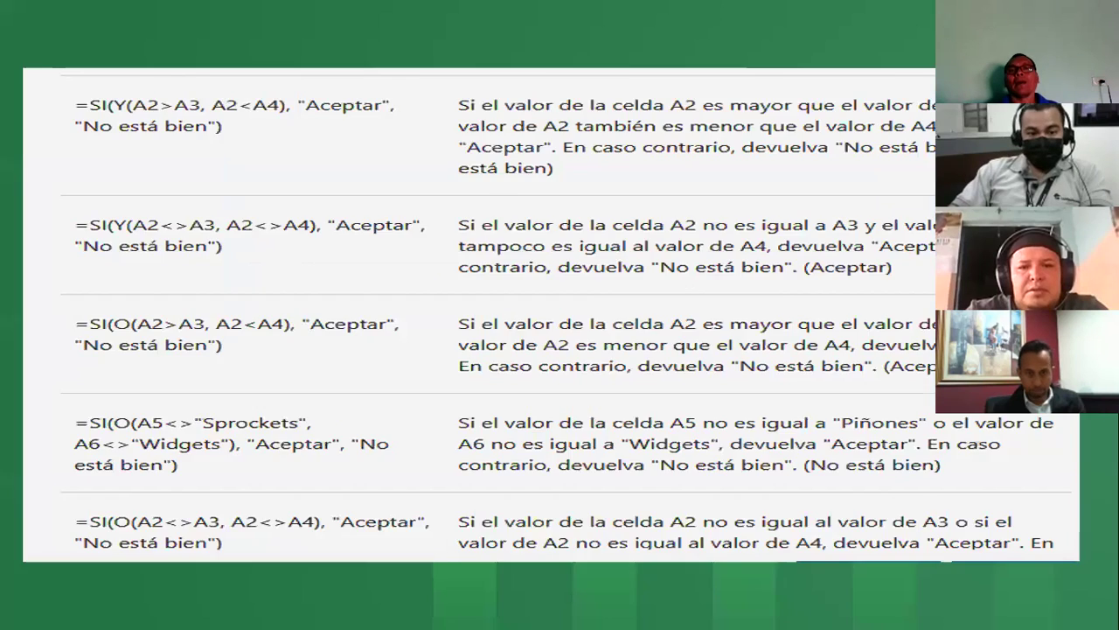
key("Right")
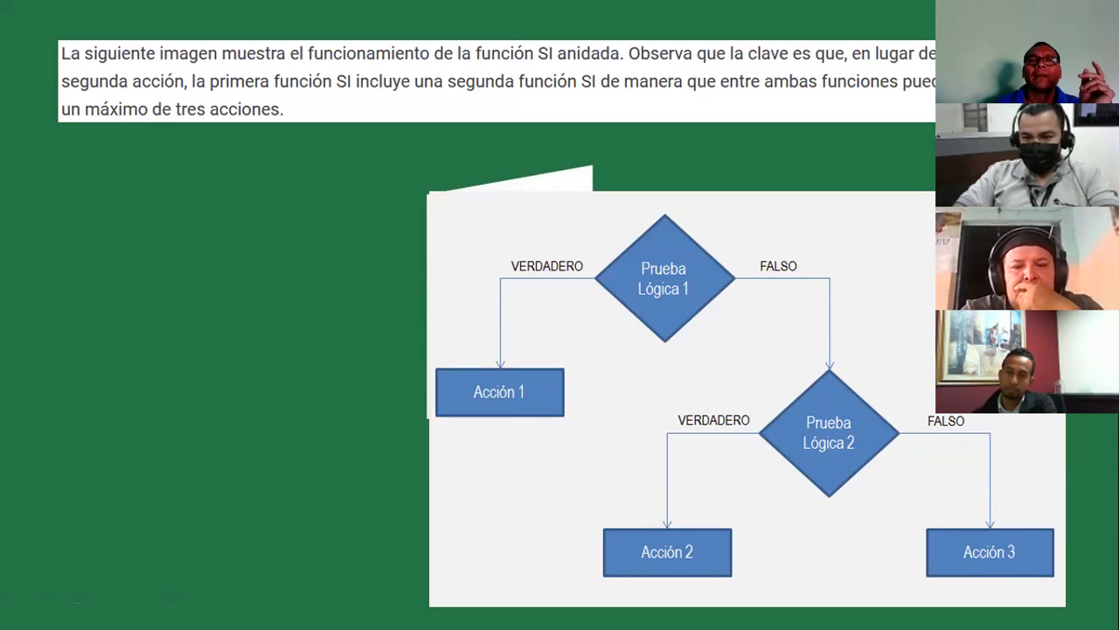
Advance through the SUMAR.SI slides to the FINISHED slide, end the show and return to Excel
key("Right")
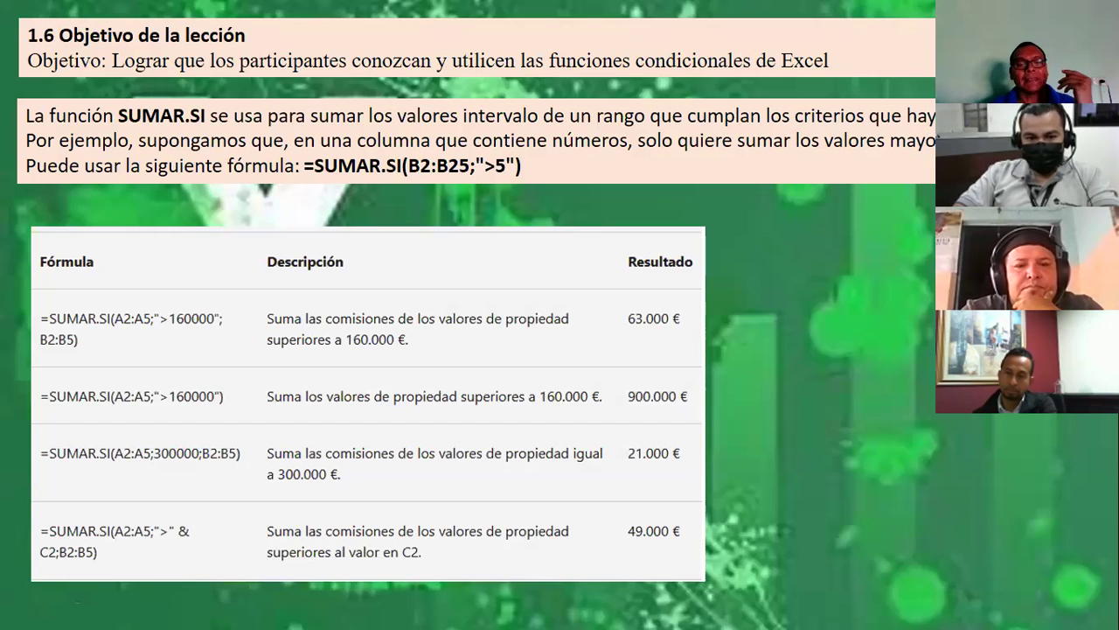
key("Right")
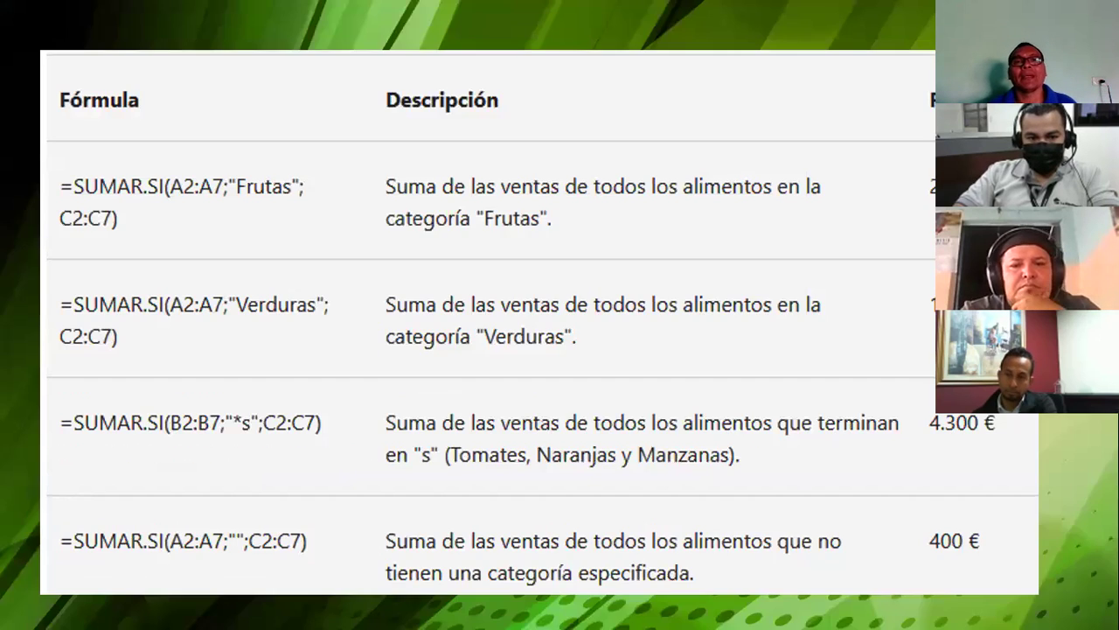
key("Right")
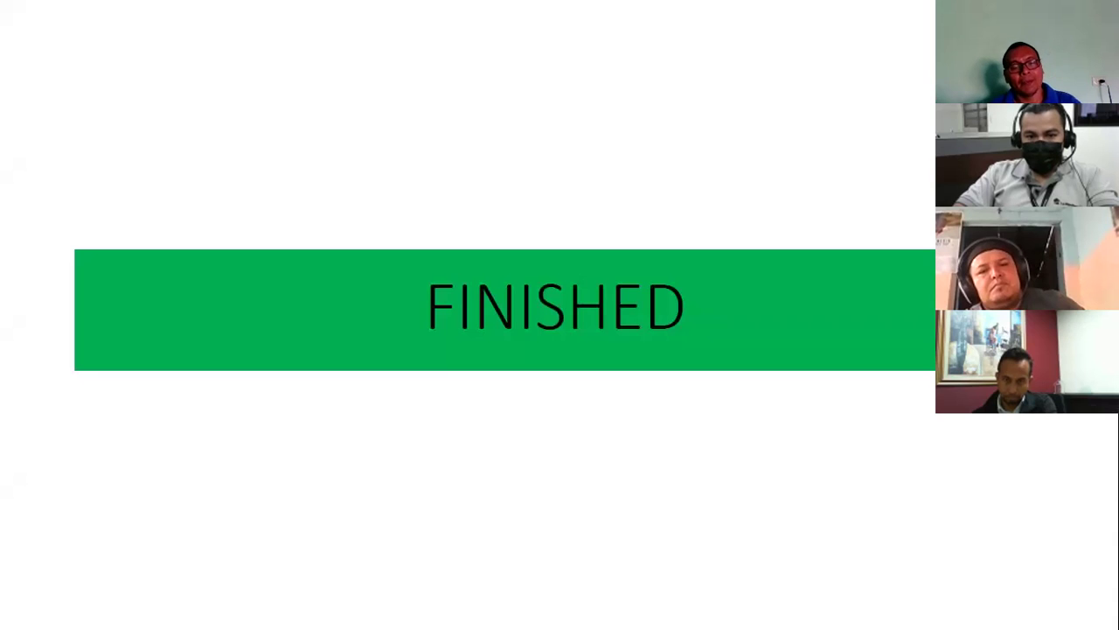
key("Escape")
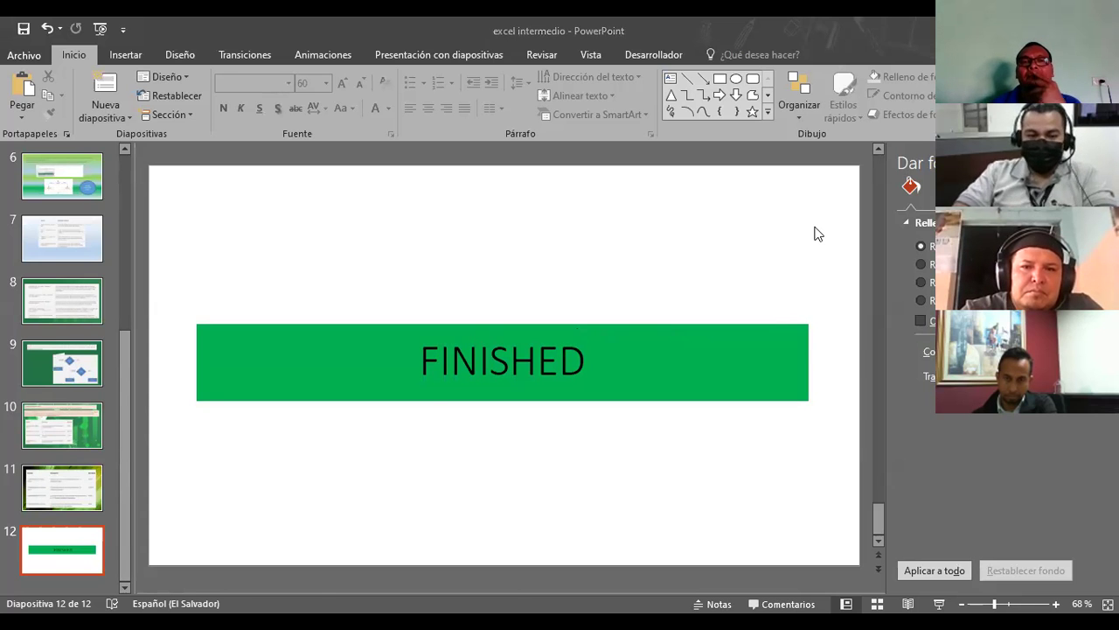
key("alt+Tab")
Move from the FUNCIONES sheet past the conversion and BUSCARV sheets to Hoja3
left_click(476, 592)
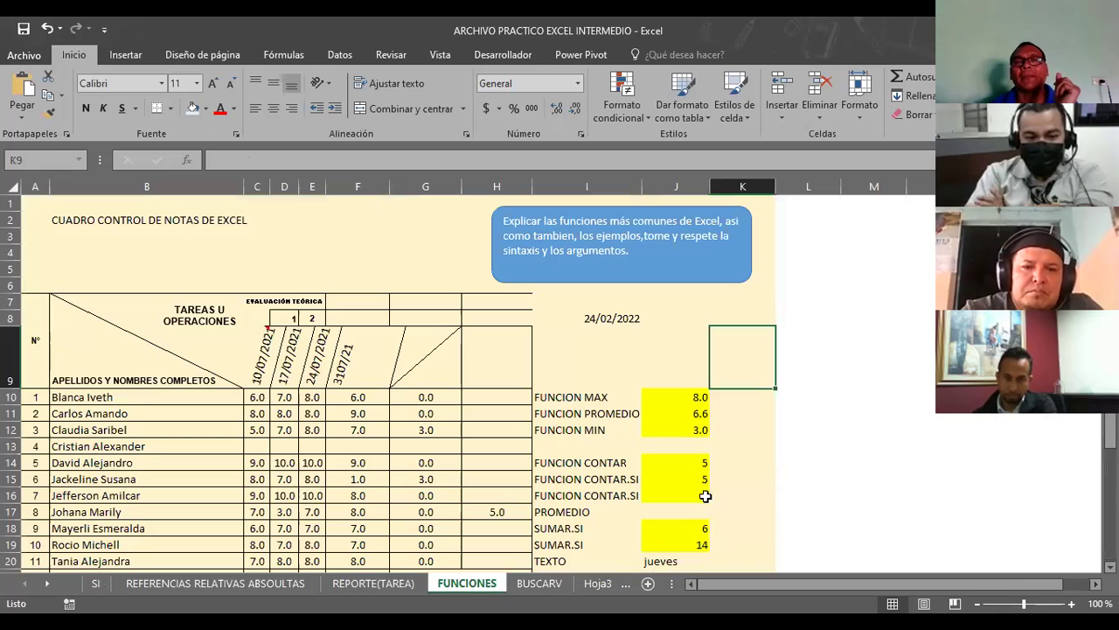
scroll(781, 381, "down", 3)
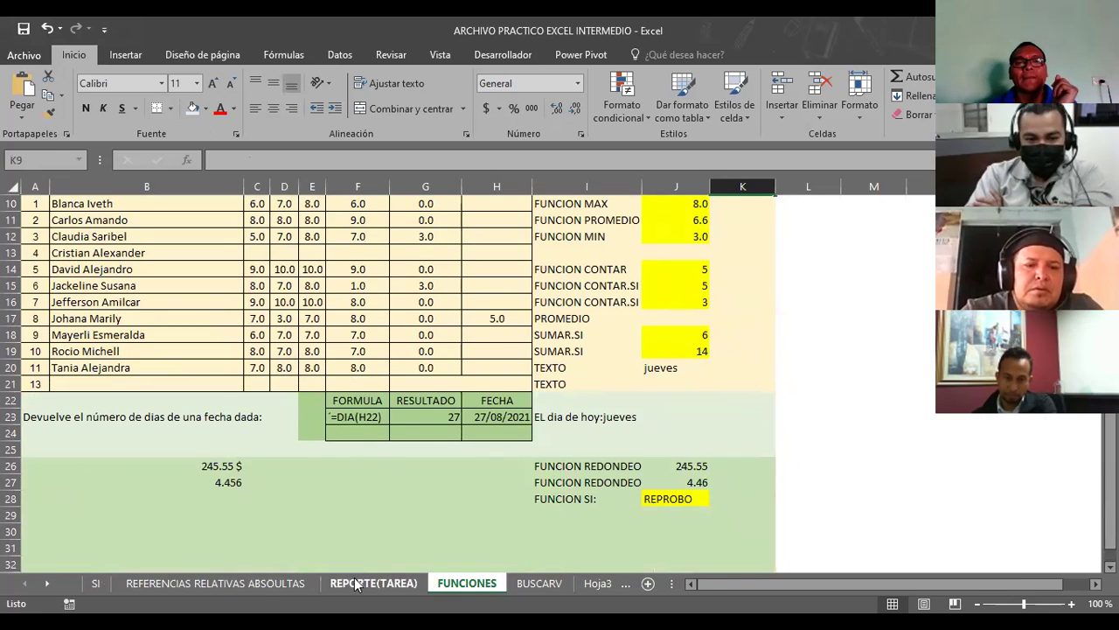
left_click(260, 588)
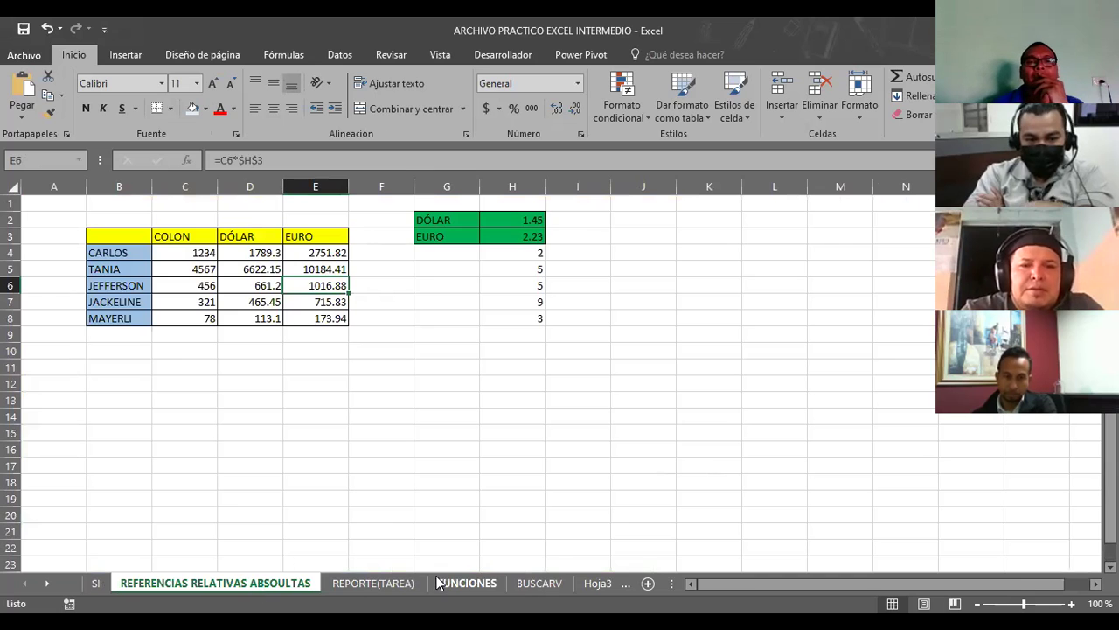
left_click(467, 583)
left_click(530, 584)
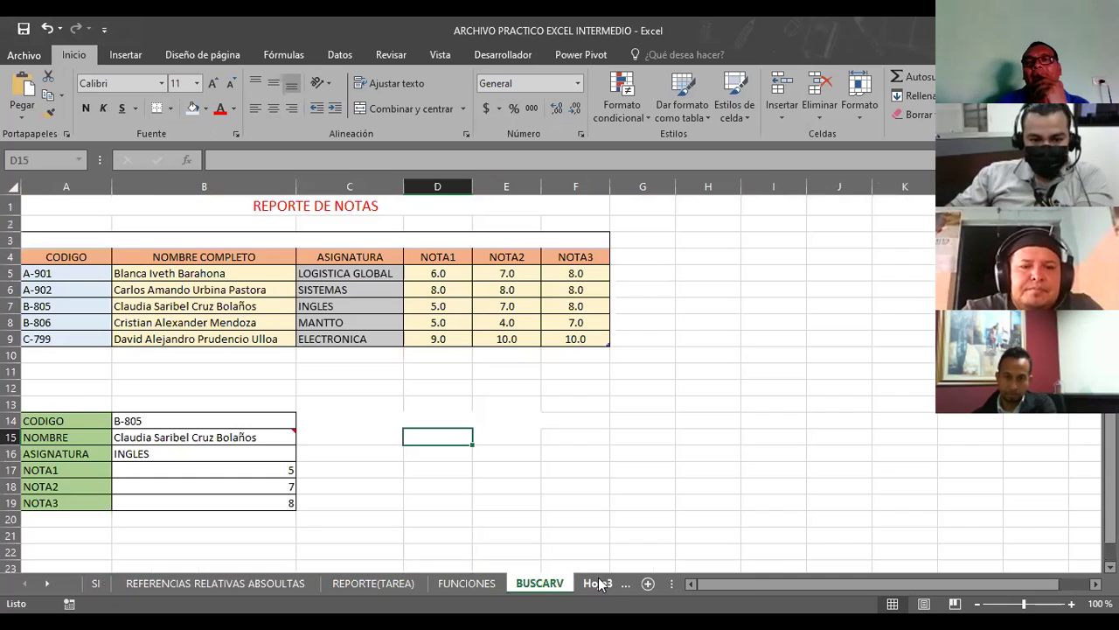
left_click(594, 584)
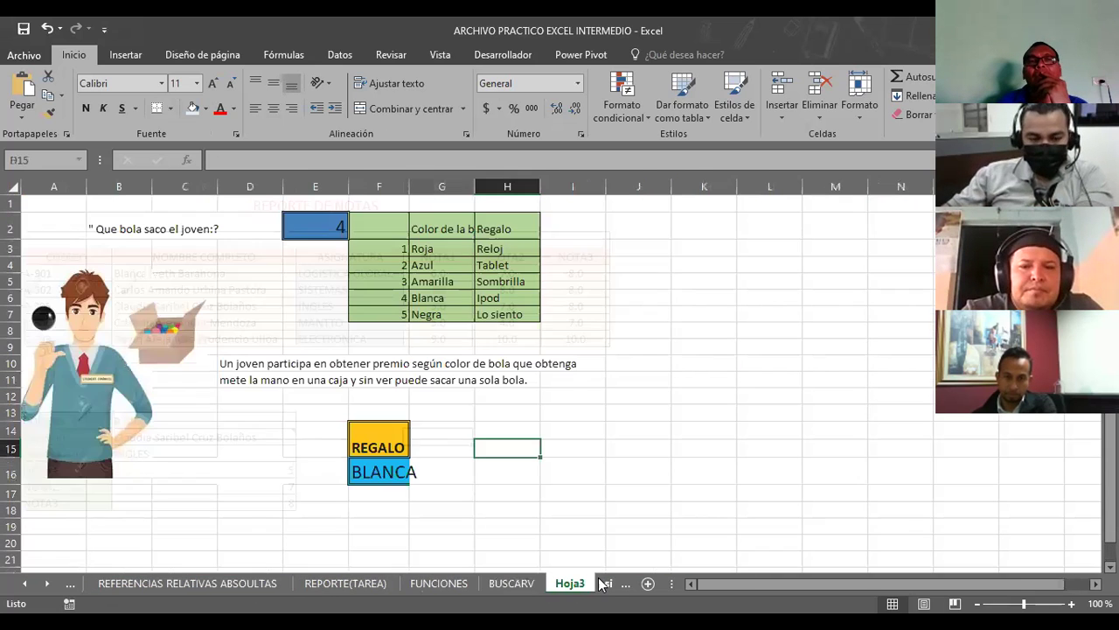
left_click(632, 335)
left_click(394, 470)
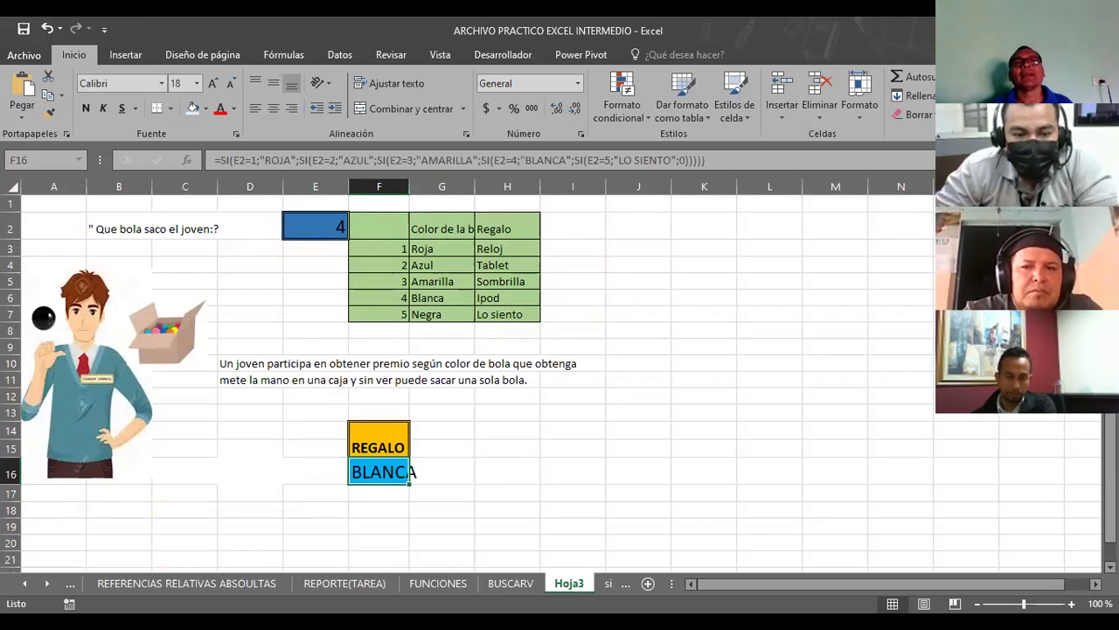
left_click(364, 450)
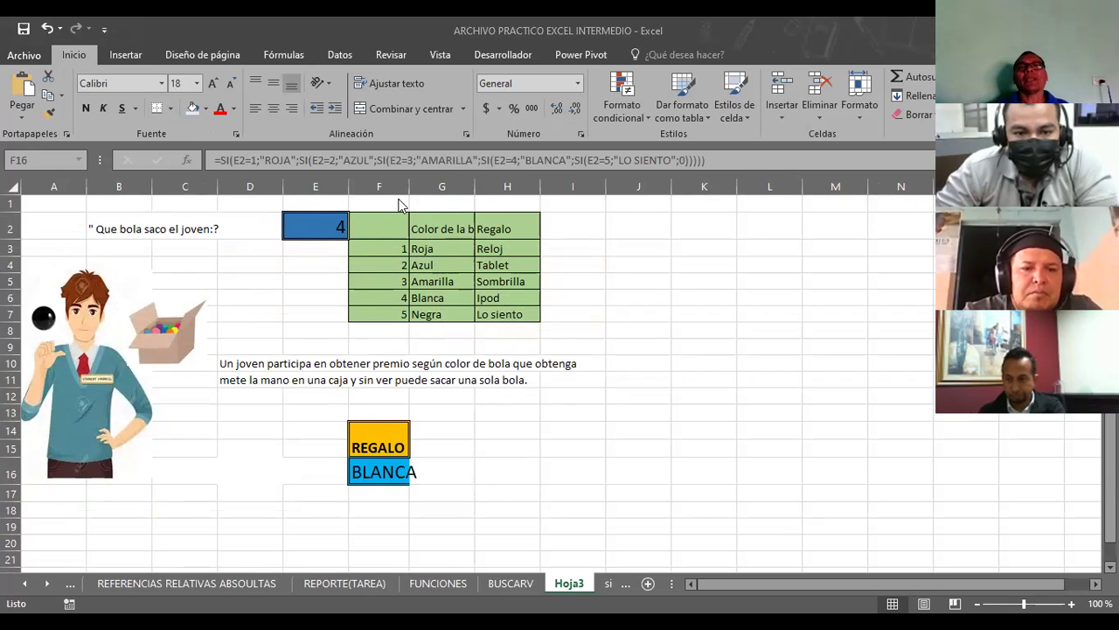
left_click(379, 252)
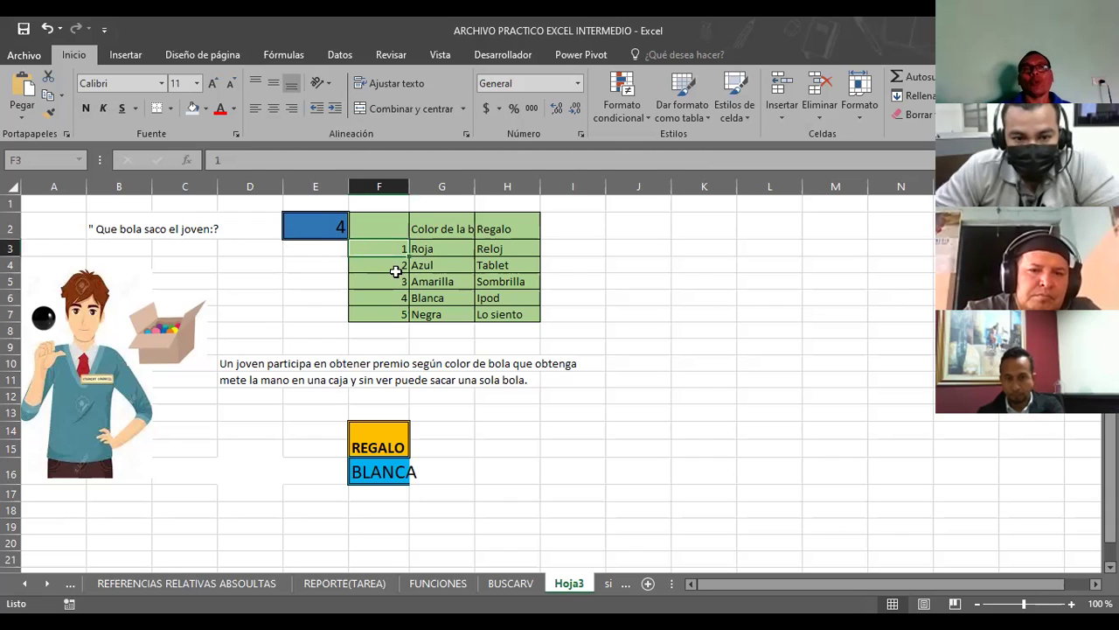
left_click(387, 266)
left_click(381, 288)
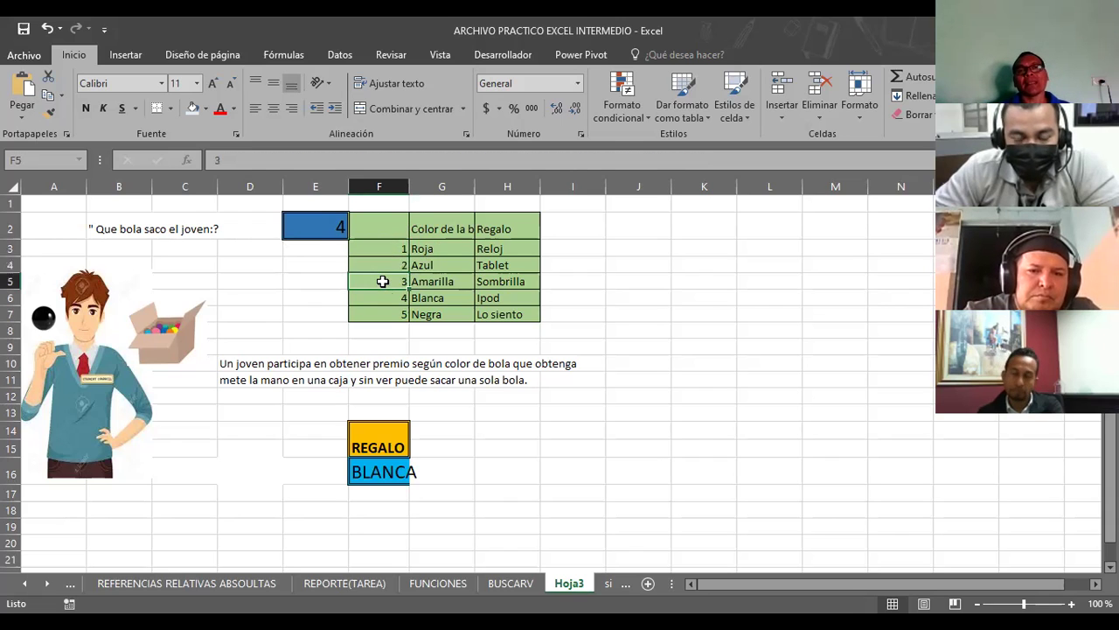
left_click(392, 302)
left_click(389, 316)
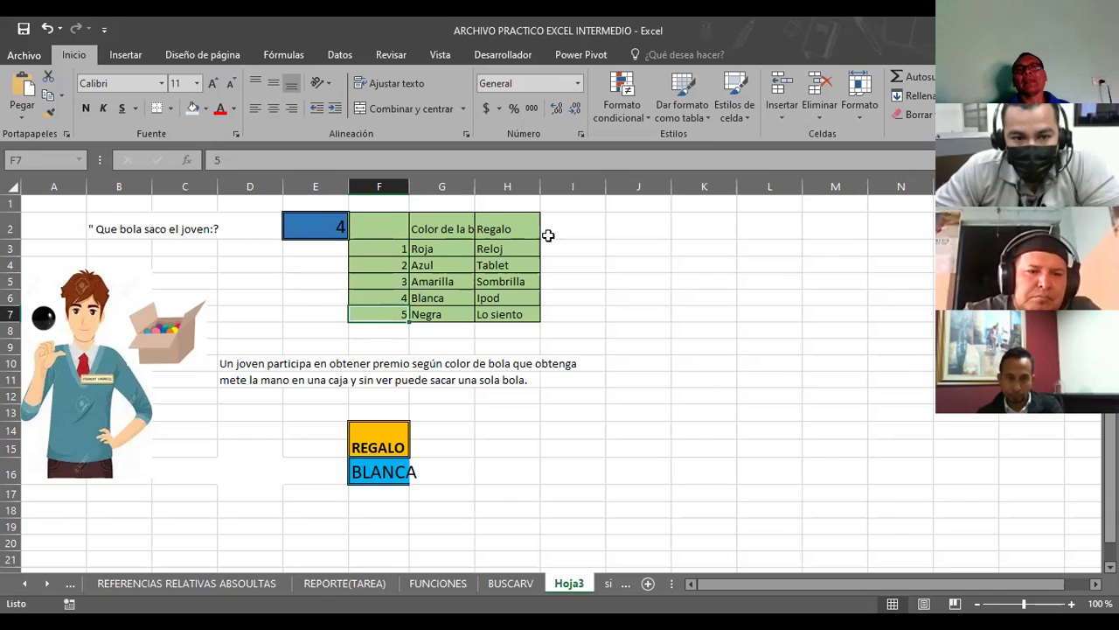
left_click(425, 251)
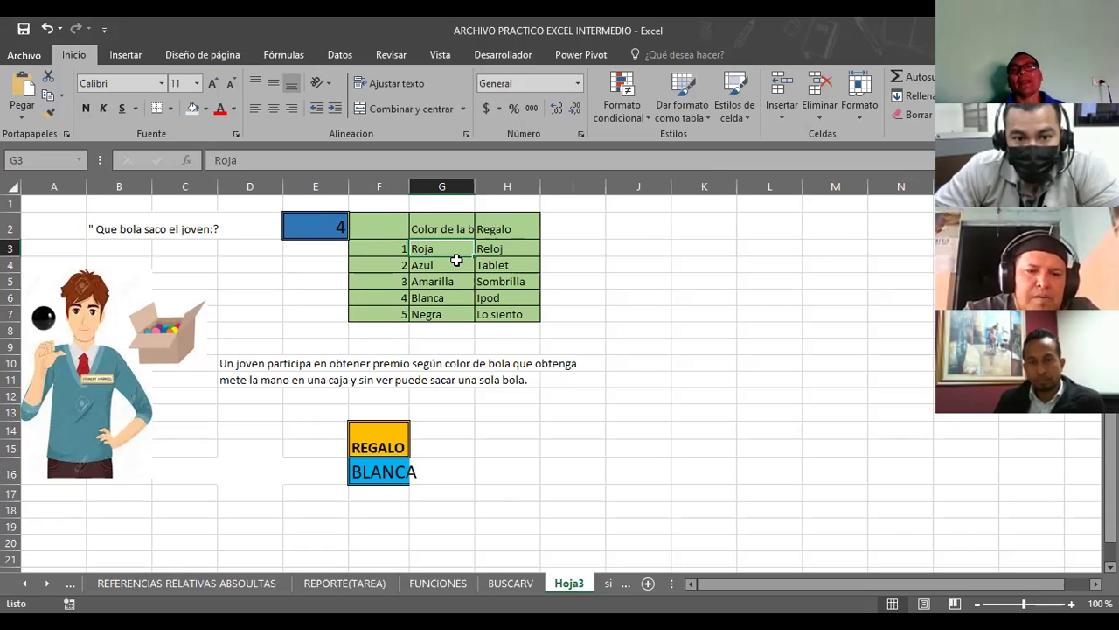
left_click(519, 253)
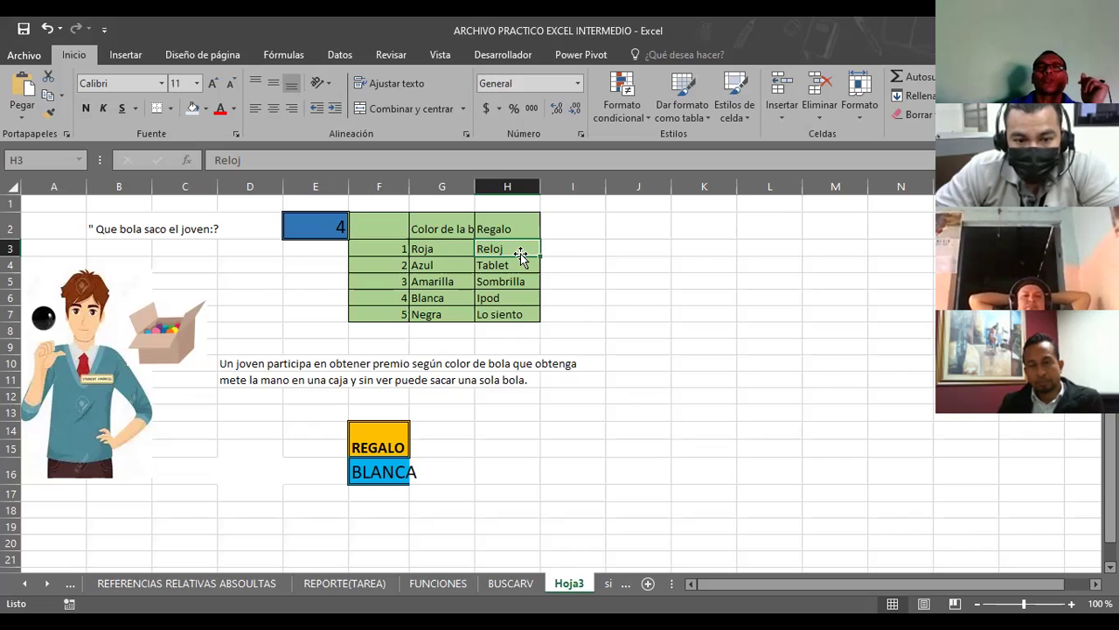
left_click(421, 266)
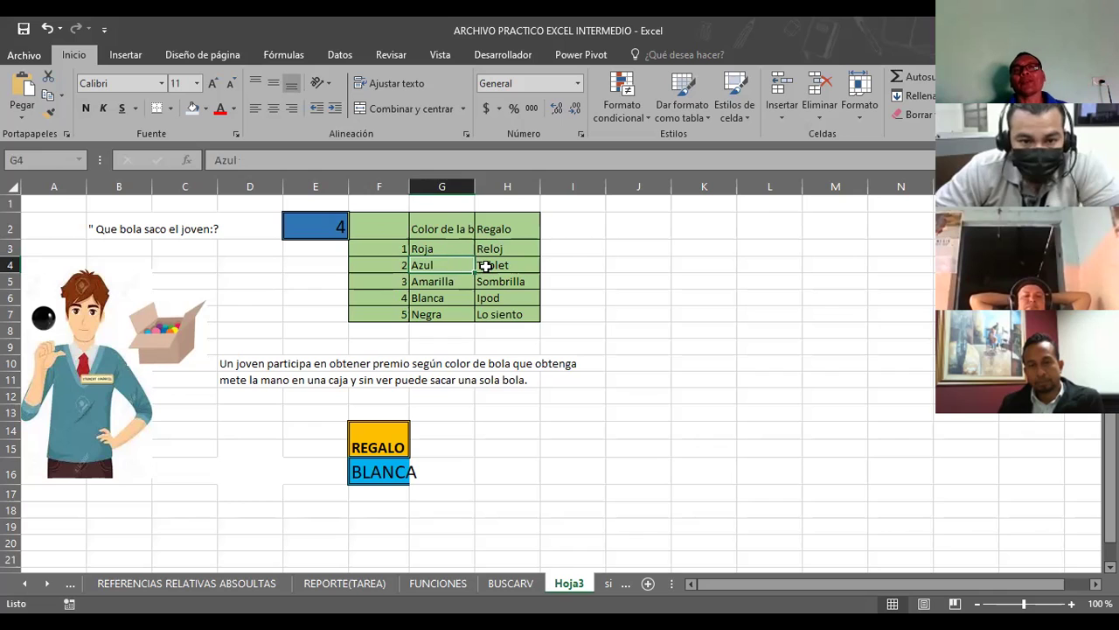
left_click(486, 267)
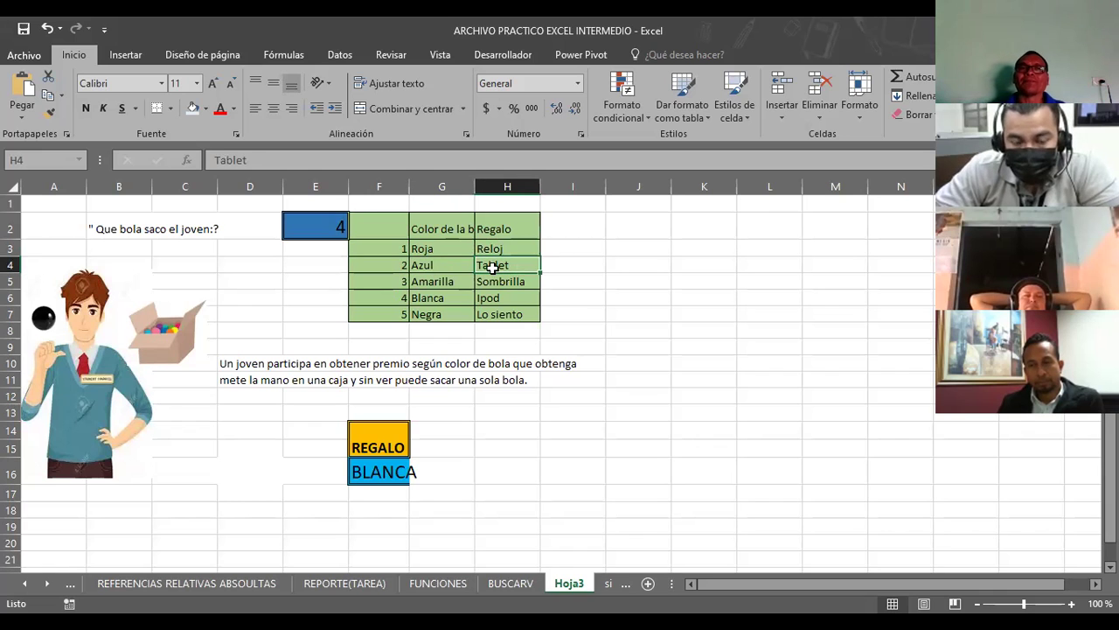
left_click(394, 279)
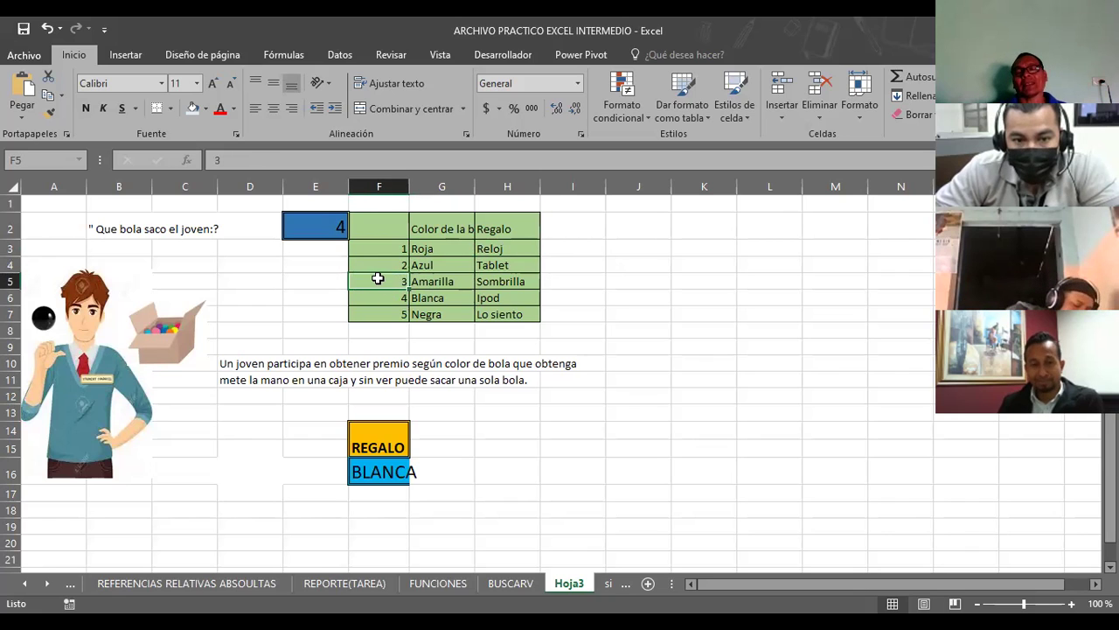
left_click(439, 280)
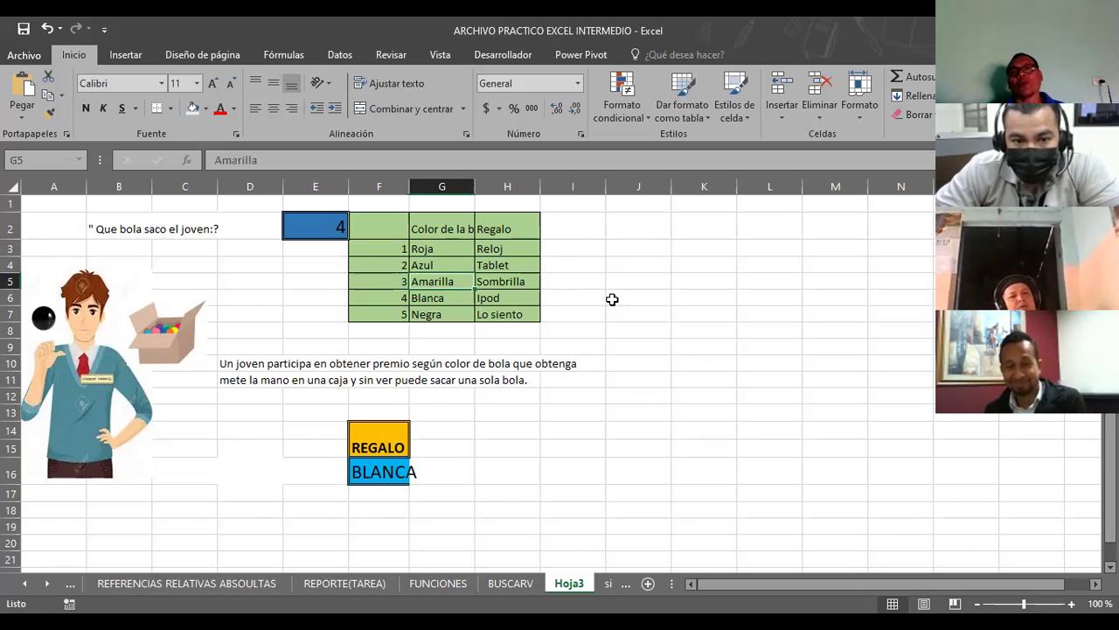
left_click(503, 280)
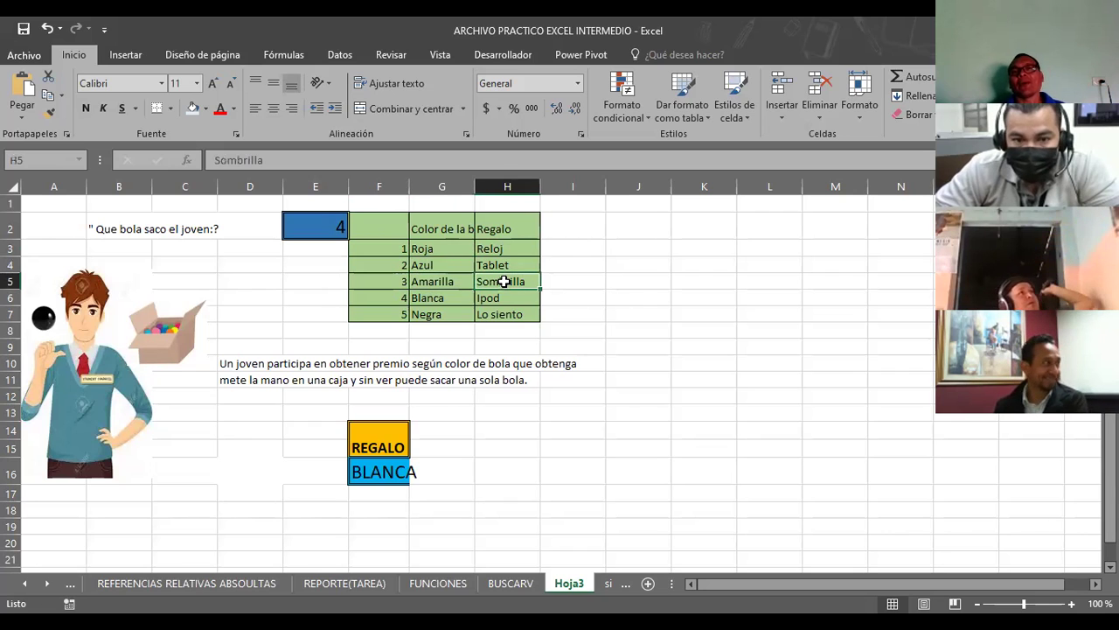
left_click(392, 300)
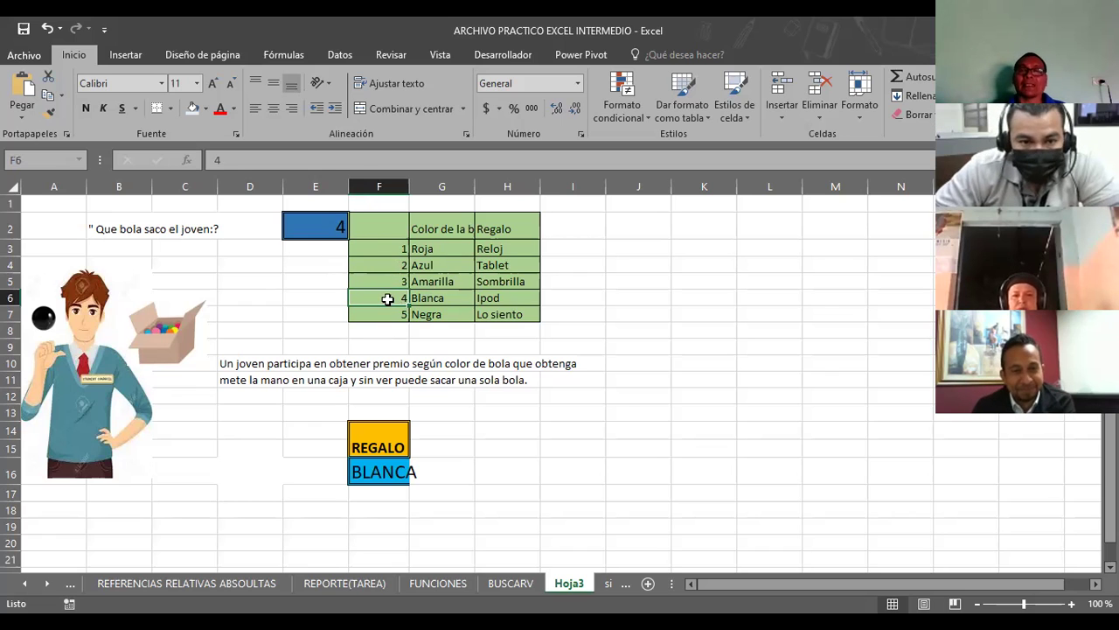
left_click(493, 299)
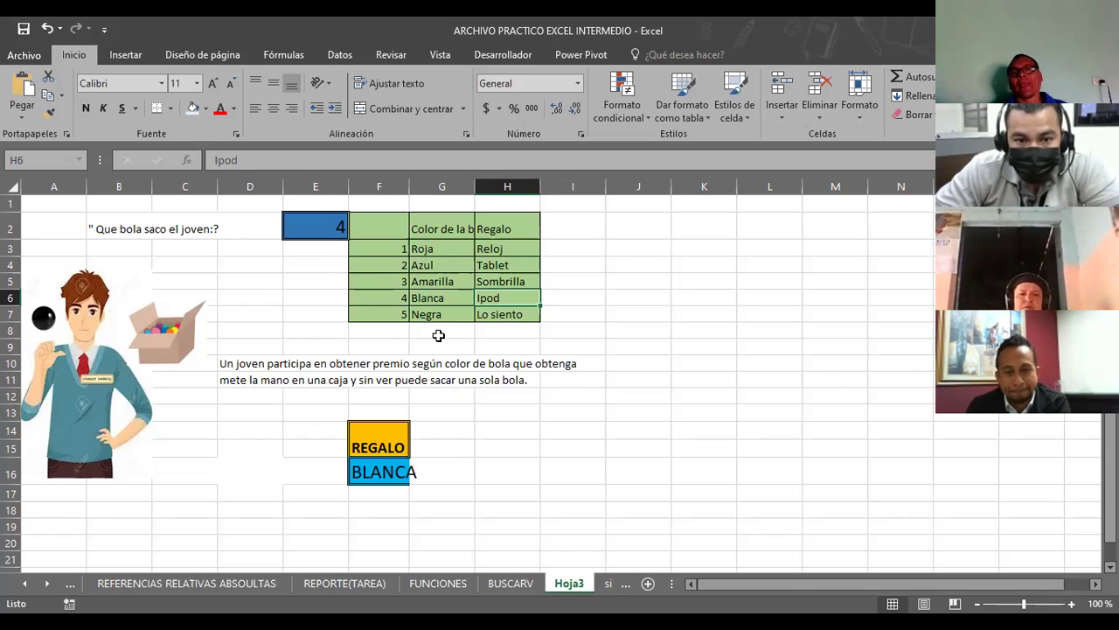
left_click(404, 314)
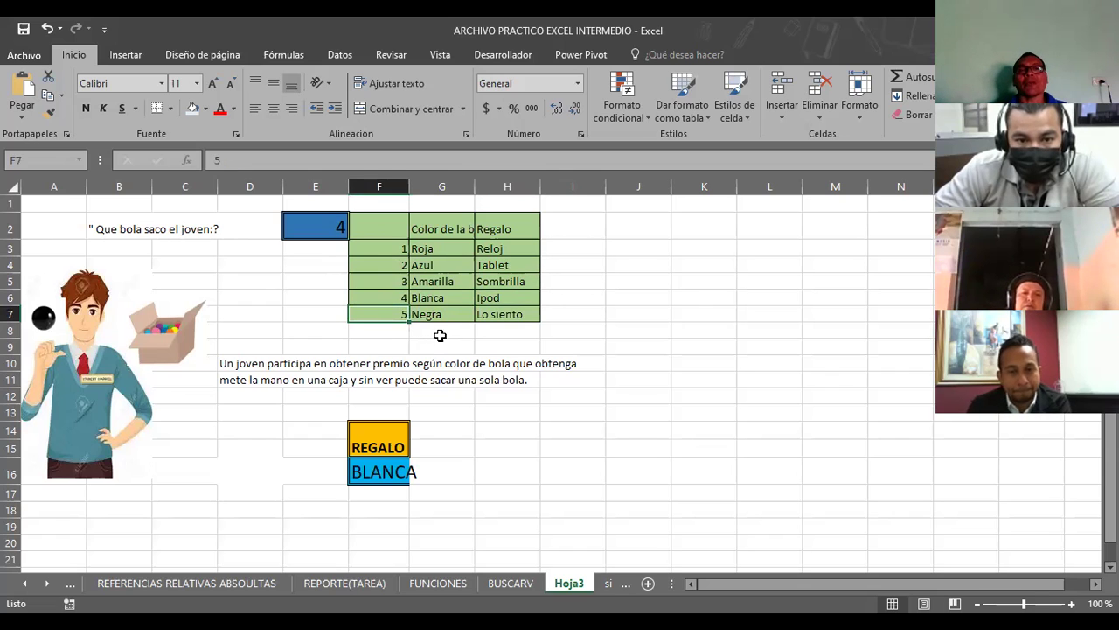
left_click(434, 315)
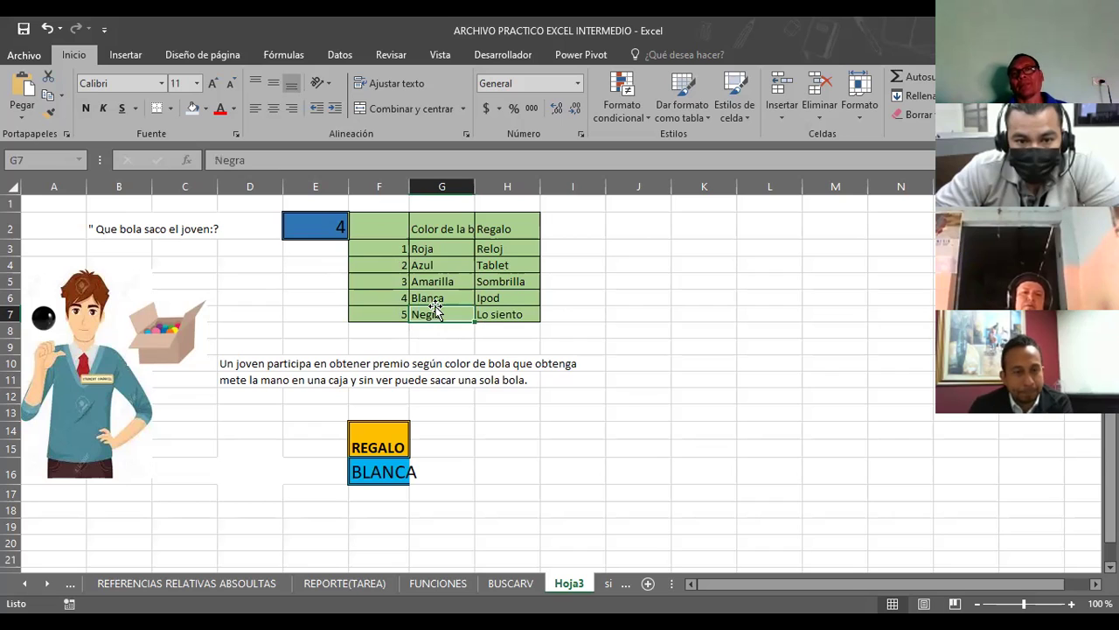
left_click(517, 314)
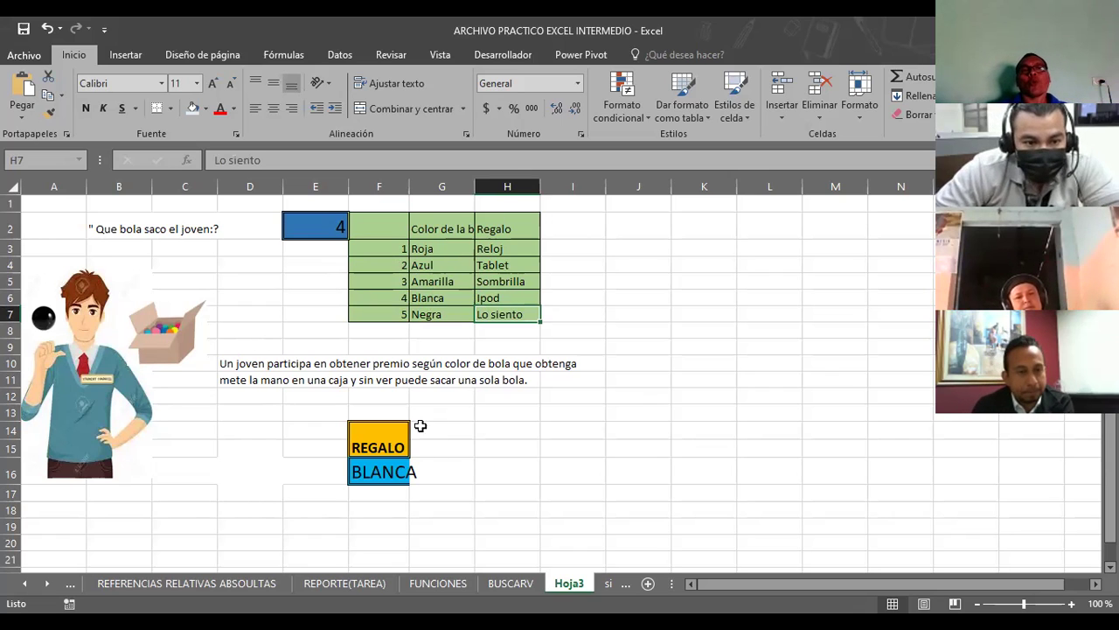
left_click(378, 446)
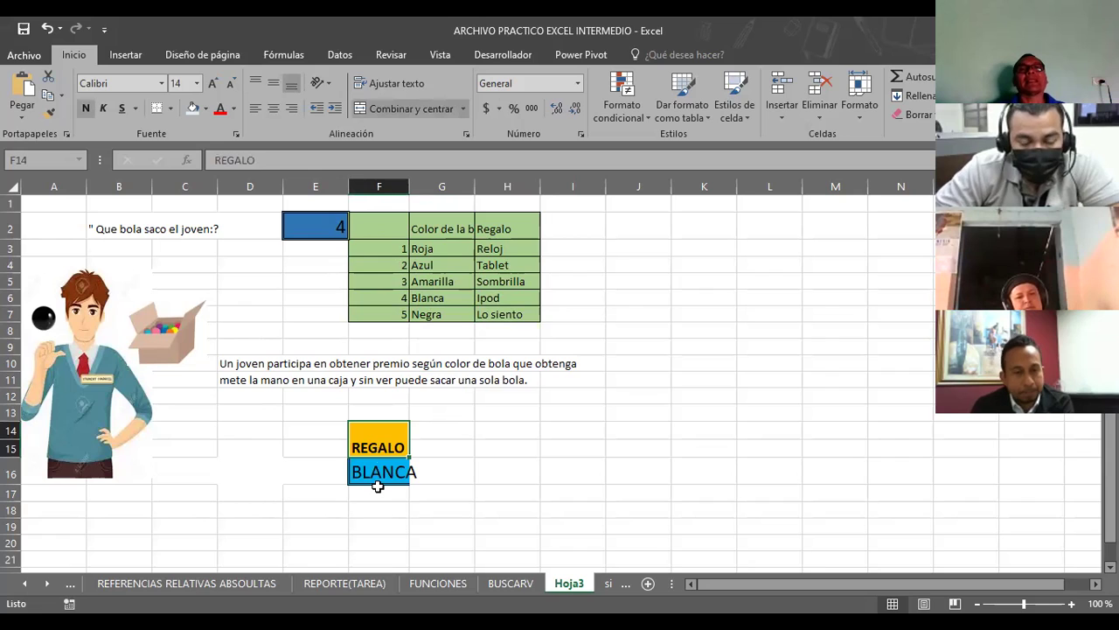
Widen column F so BLANCA fits, and review the nested SI formula in F16
left_click(378, 476)
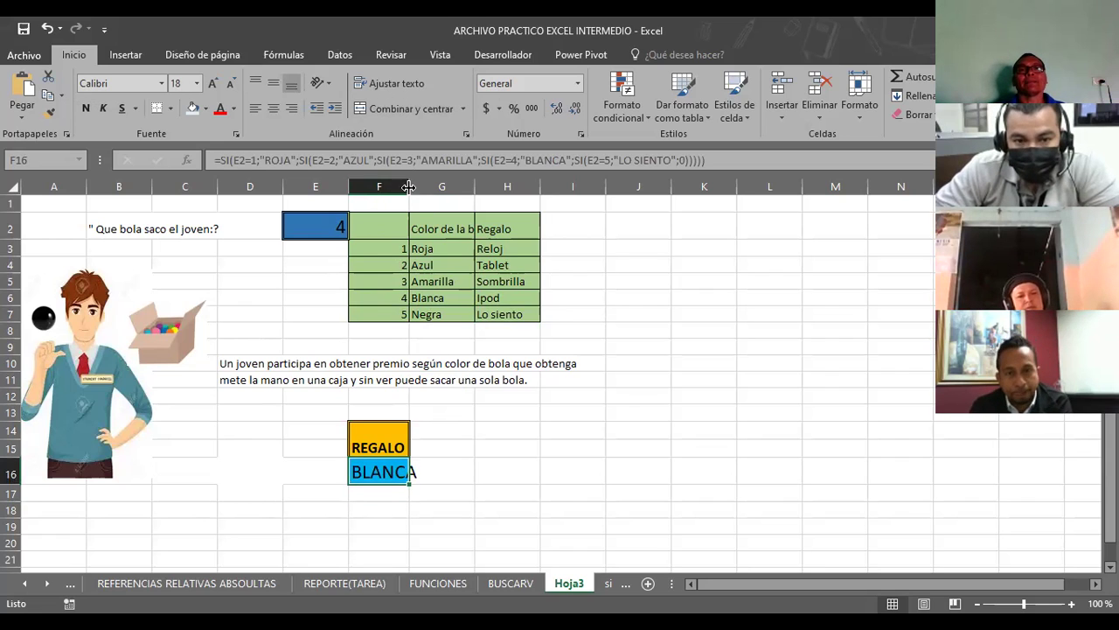
left_click_drag(410, 182, 452, 182)
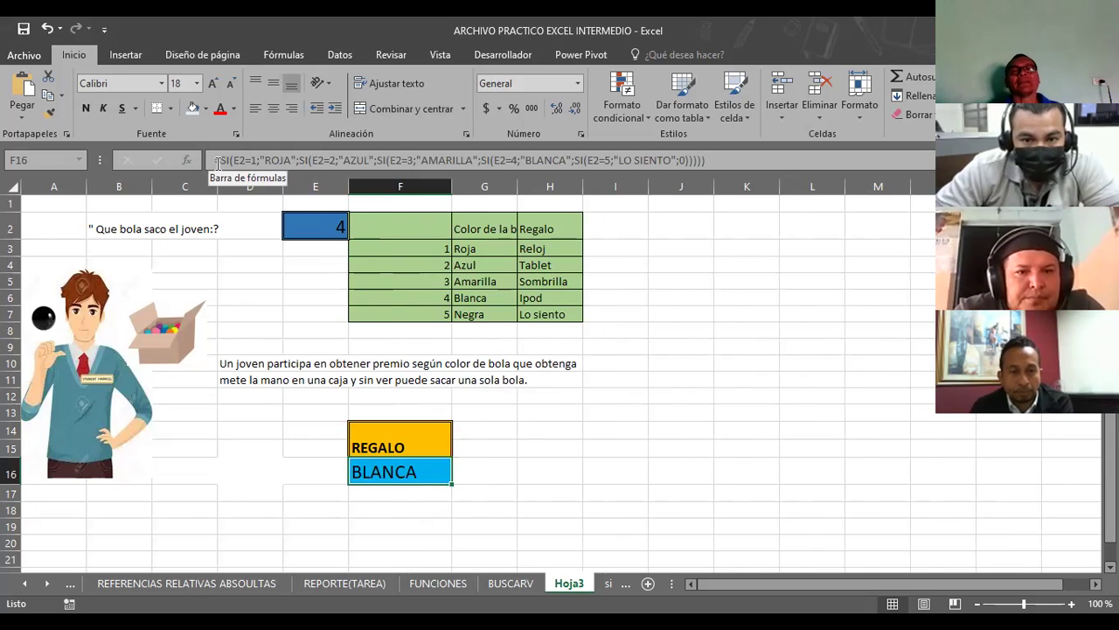
left_click(328, 230)
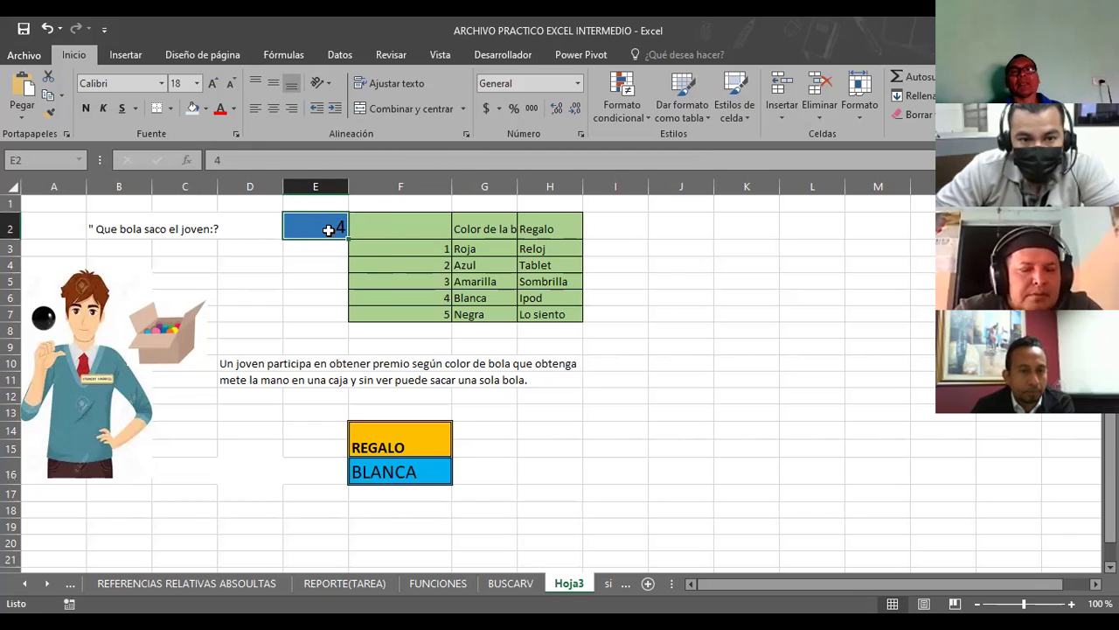
left_click(389, 470)
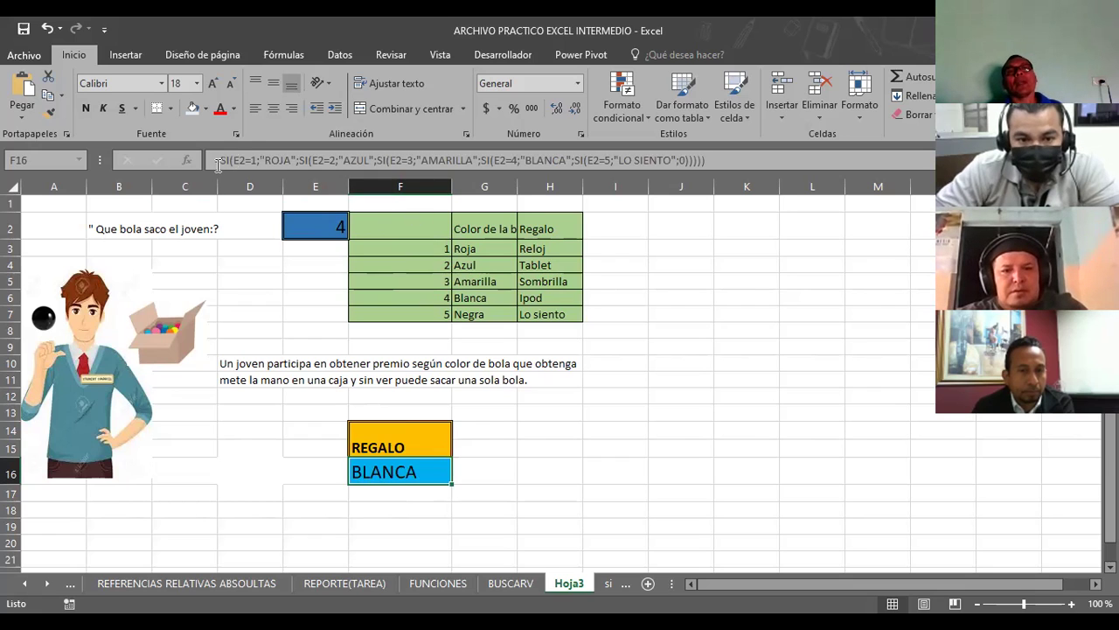
Enter 6 as the ball number in E2 and compare the REGALO result
left_click(302, 222)
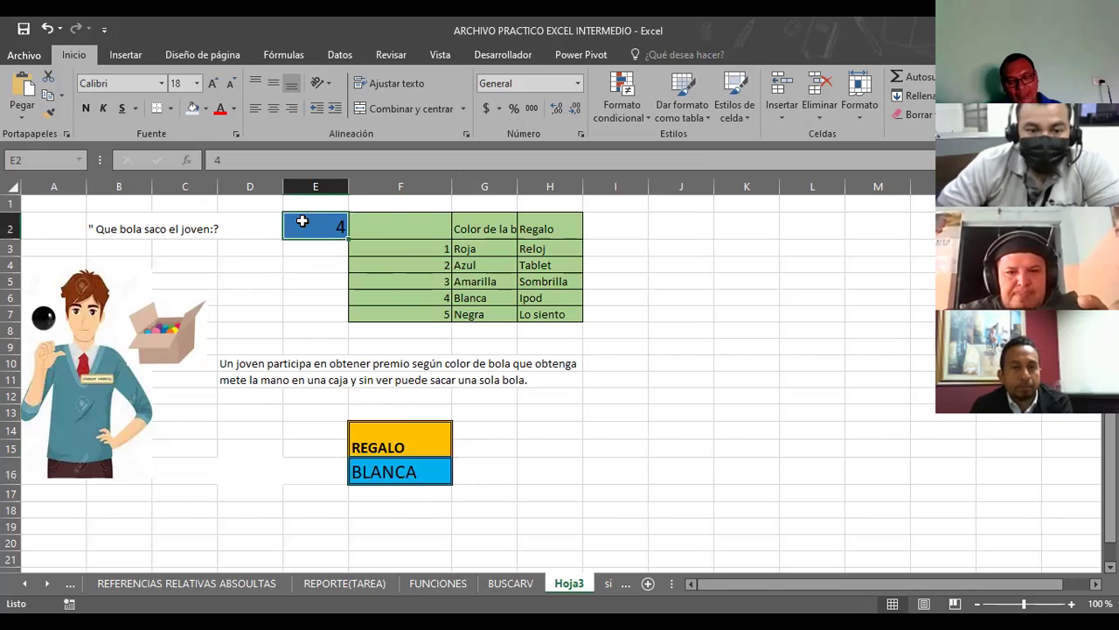
type("6")
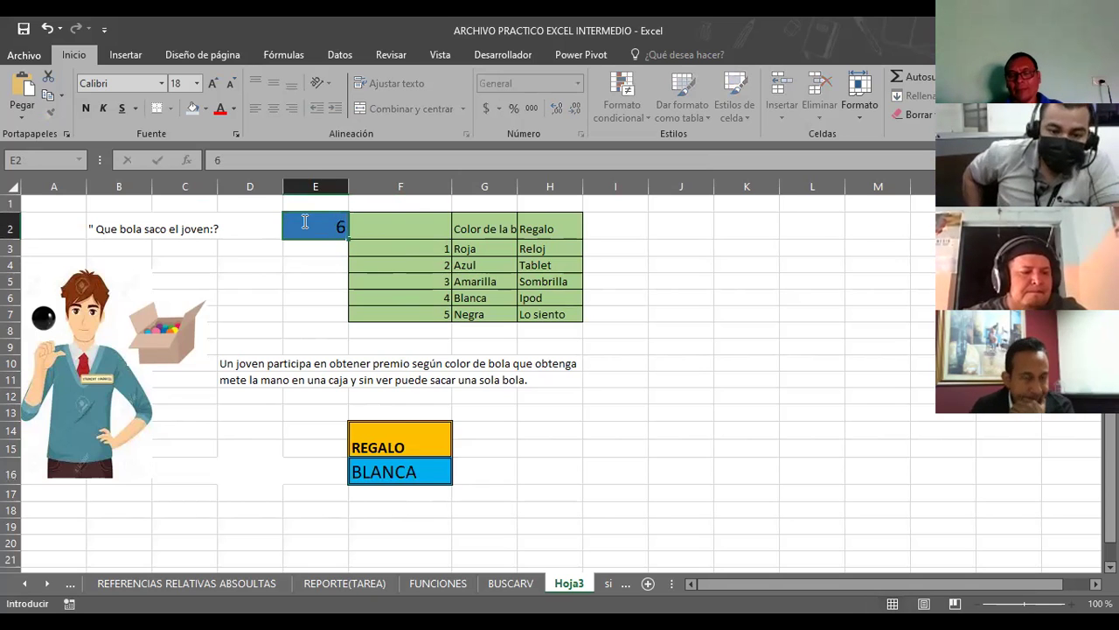
key("Return")
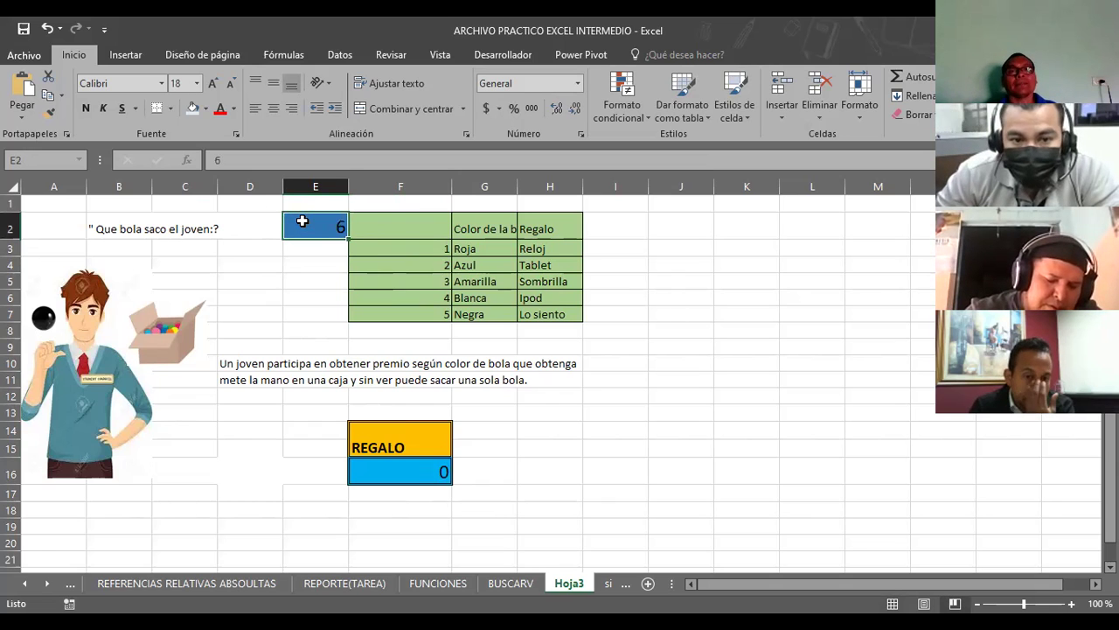
left_click(302, 221)
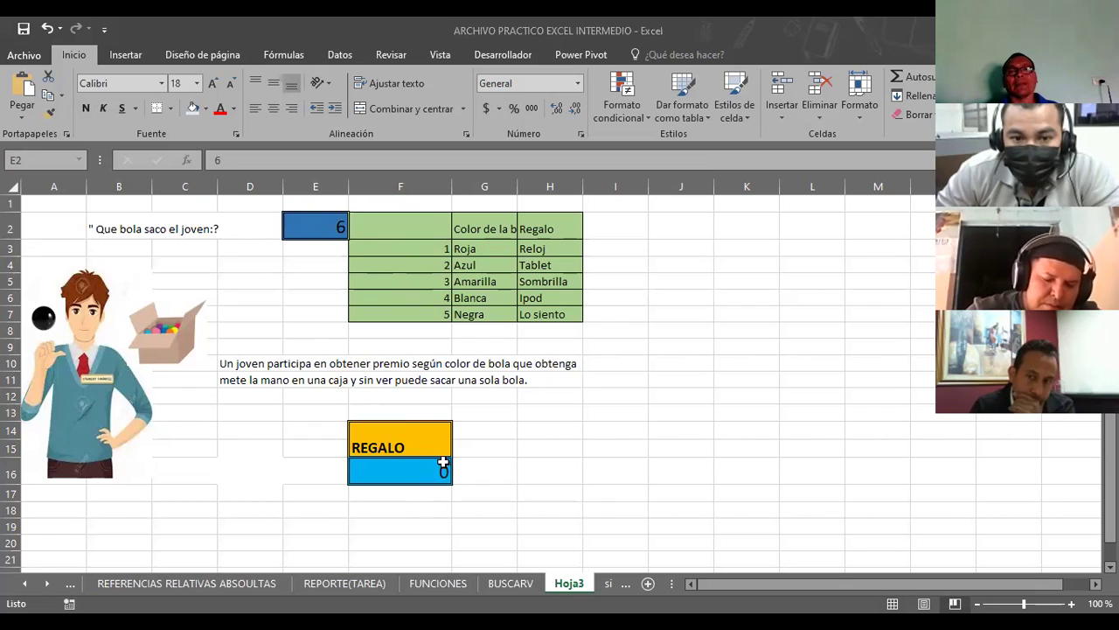
left_click(412, 483)
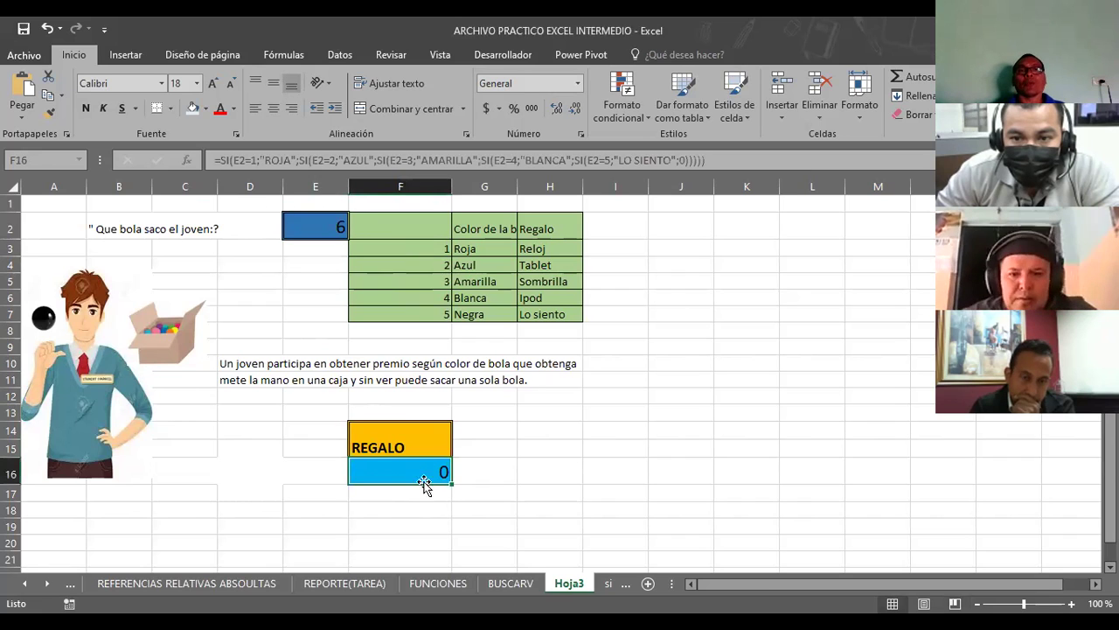
left_click(326, 233)
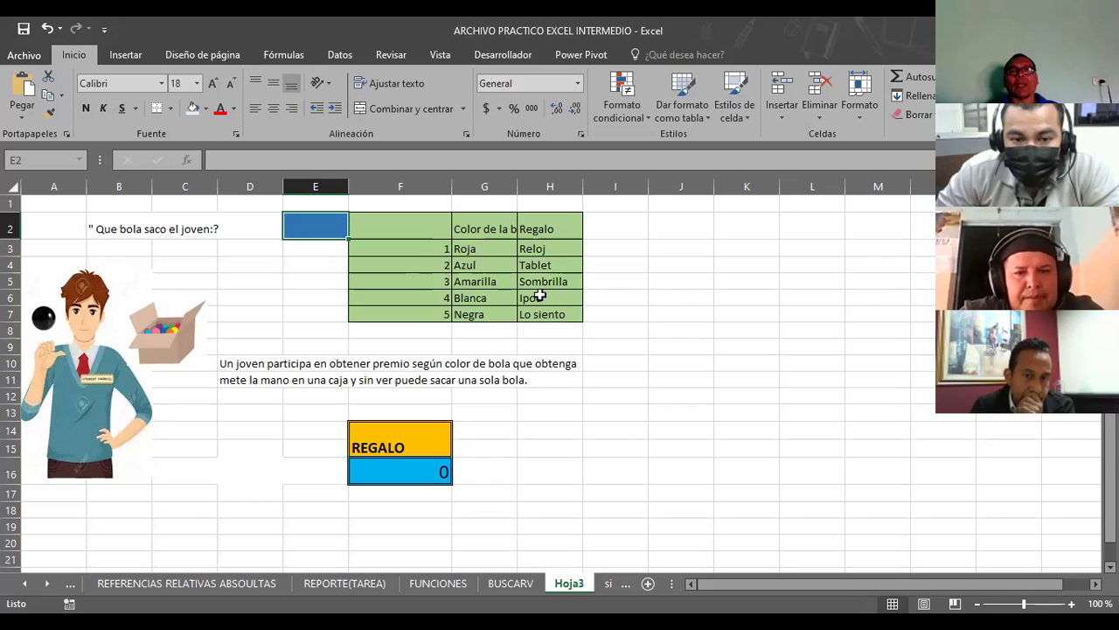
left_click(393, 476)
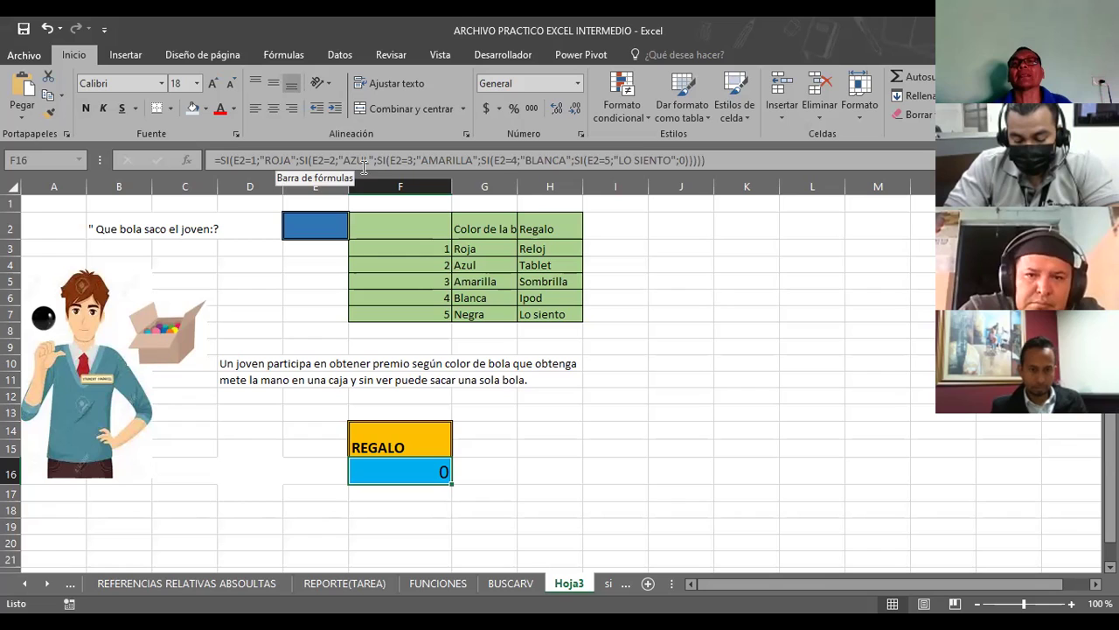
Replace LO SIENTO with NEGRA in the F16 REGALO formula and close its parentheses
left_click(669, 160)
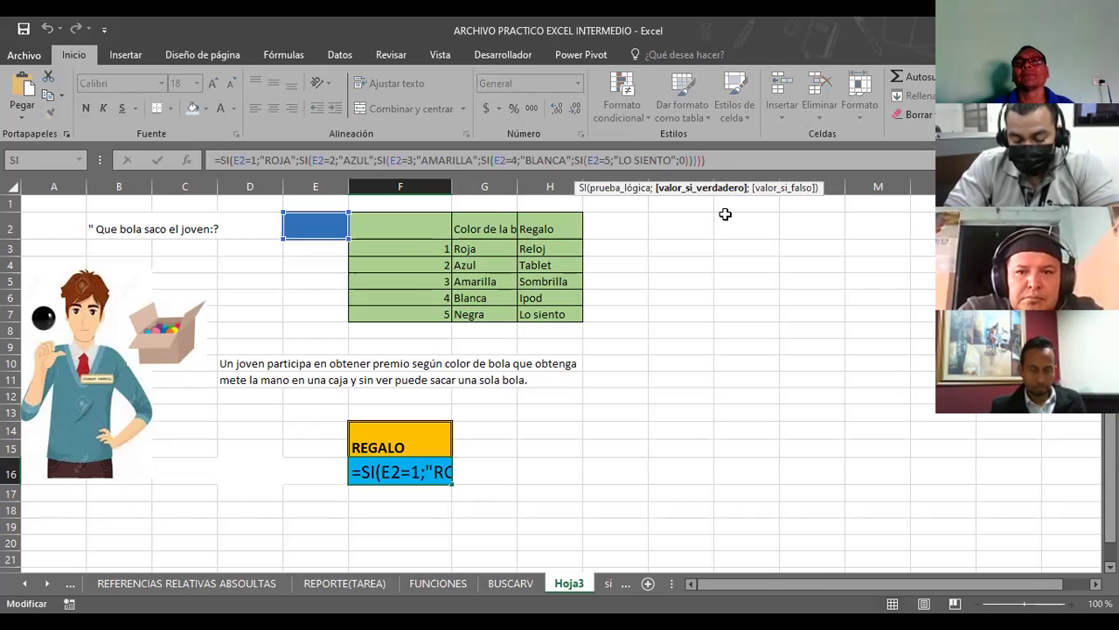
key("BackSpace")
key("BackSpace")
key("BackSpace")
key("BackSpace")
key("BackSpace")
key("BackSpace")
key("BackSpace")
key("BackSpace")
key("BackSpace")
type("NEGRA")
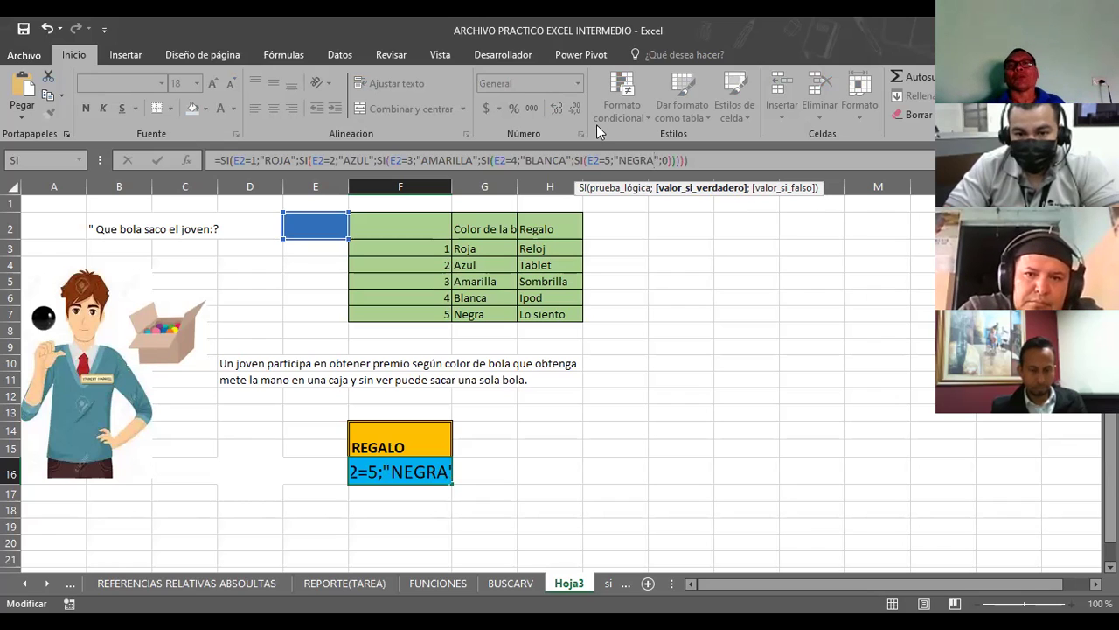
type(")))")
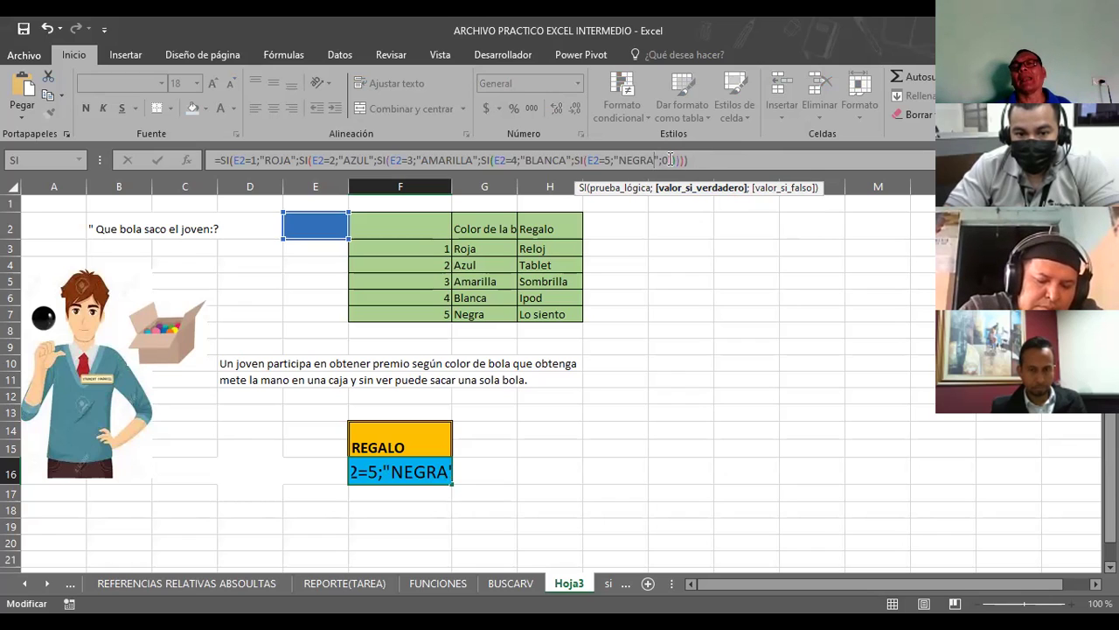
left_click(654, 160)
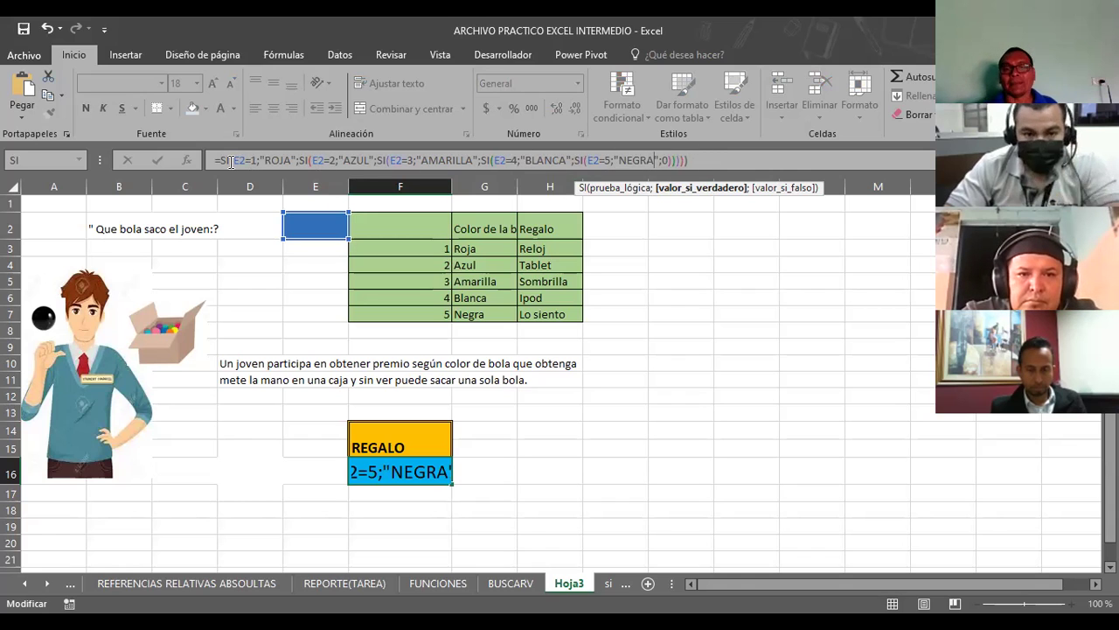
key("Return")
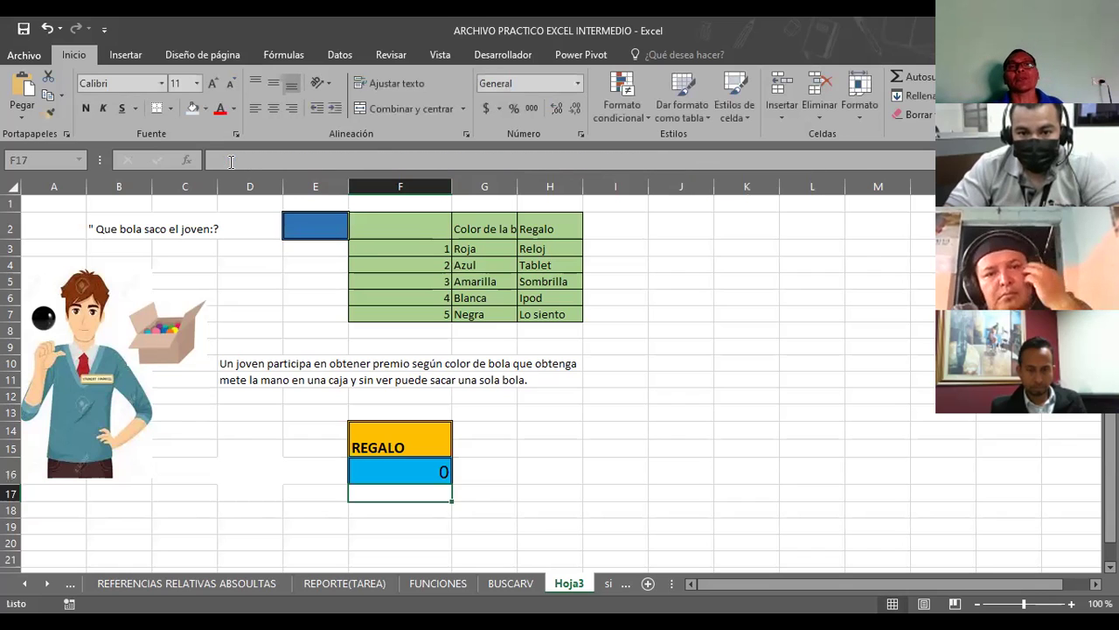
Test ball numbers 2 and 5 in E2 to check the REGALO result
left_click(333, 227)
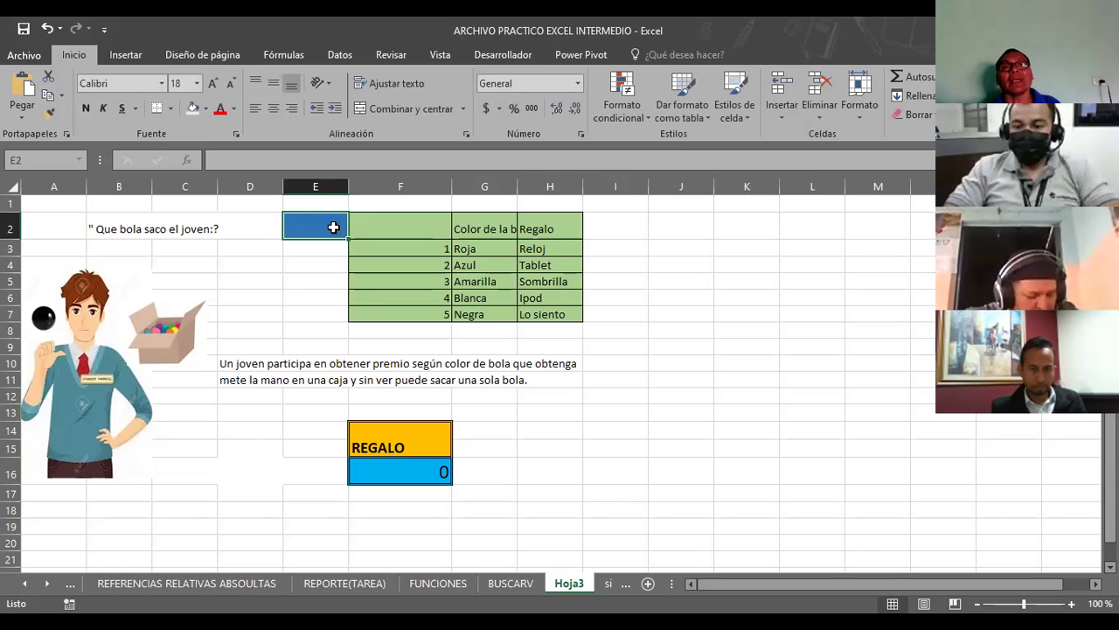
type("2")
key("Return")
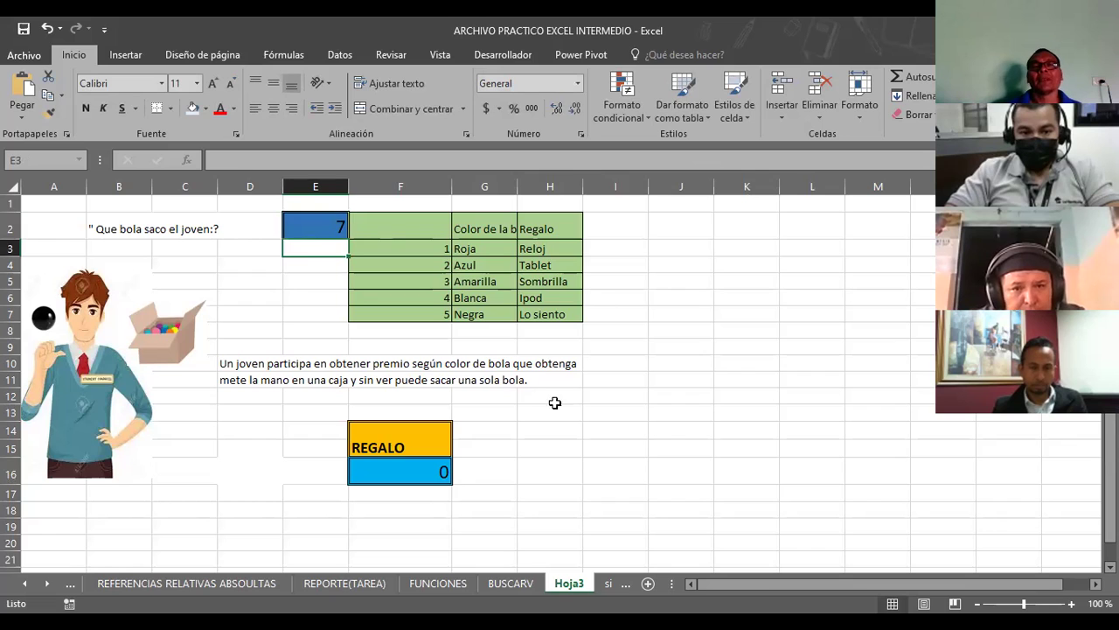
left_click(310, 219)
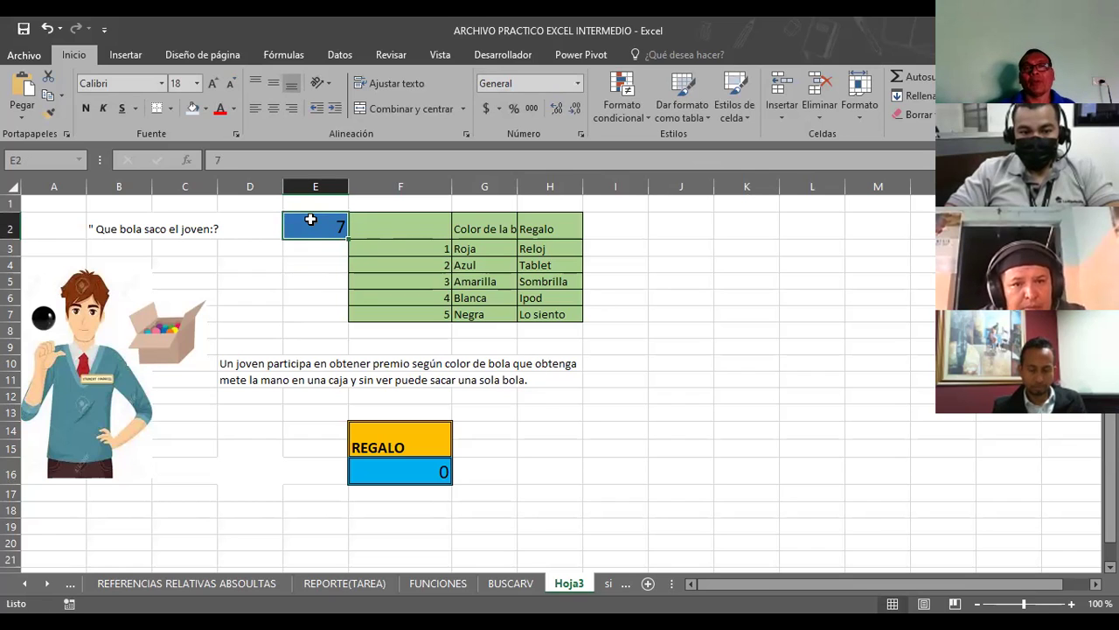
type("5")
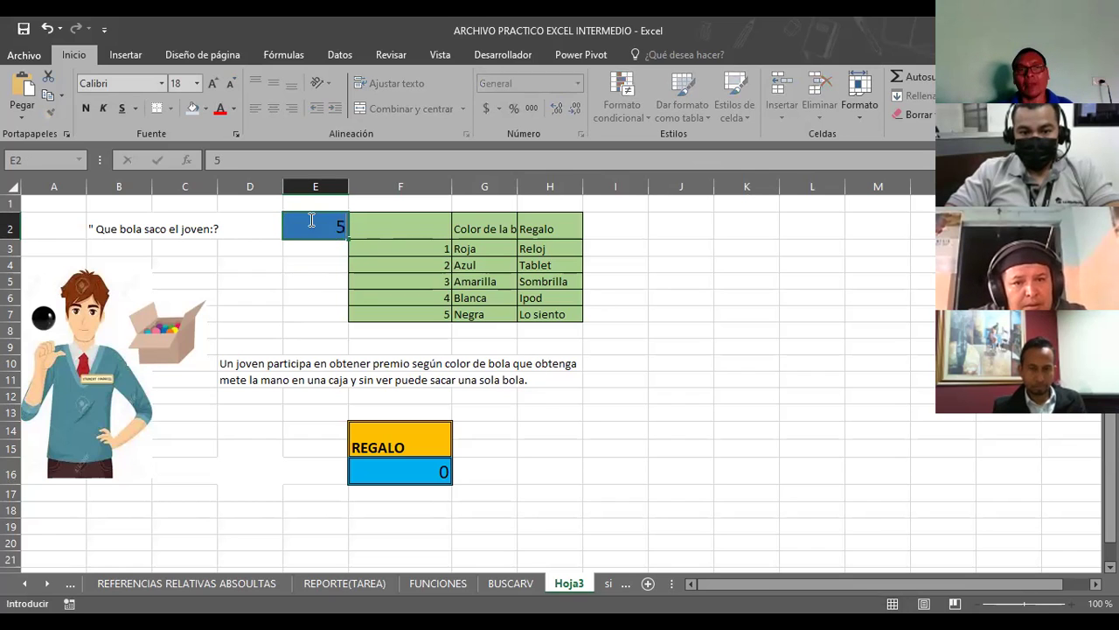
key("Return")
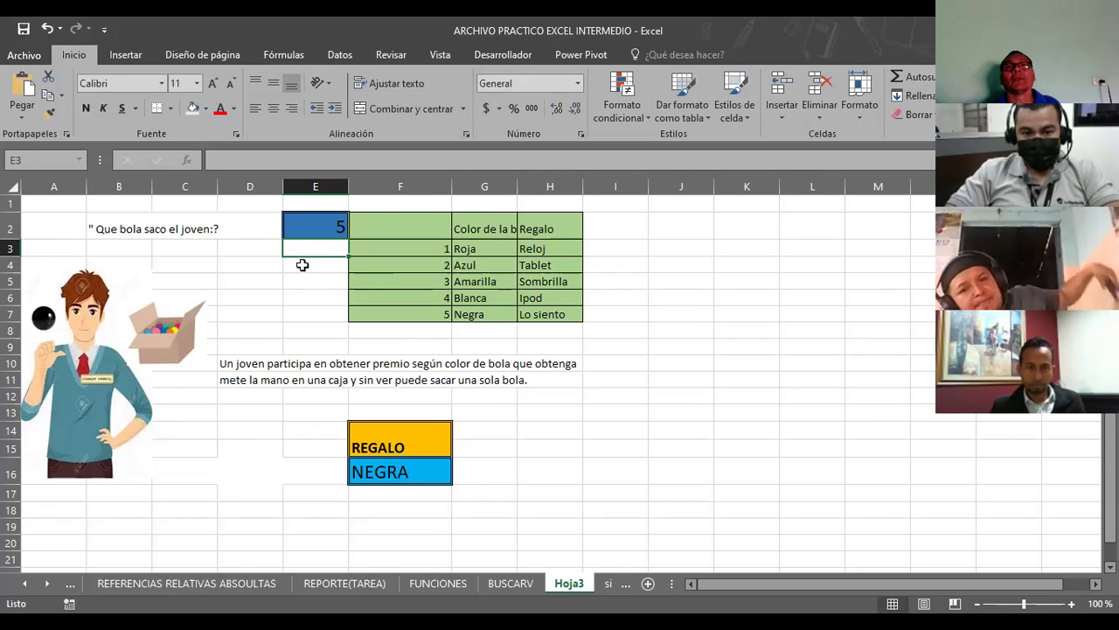
Test 4, 3, 2 and 1 in E2, ending with REGALO showing ROJA
left_click(318, 231)
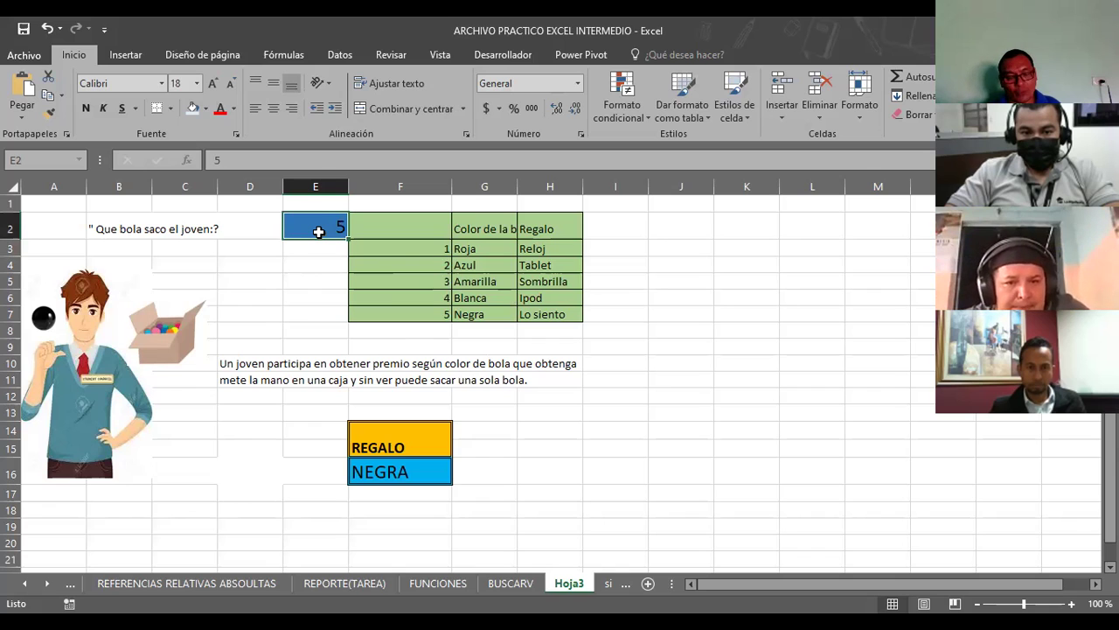
type("4")
key("Return")
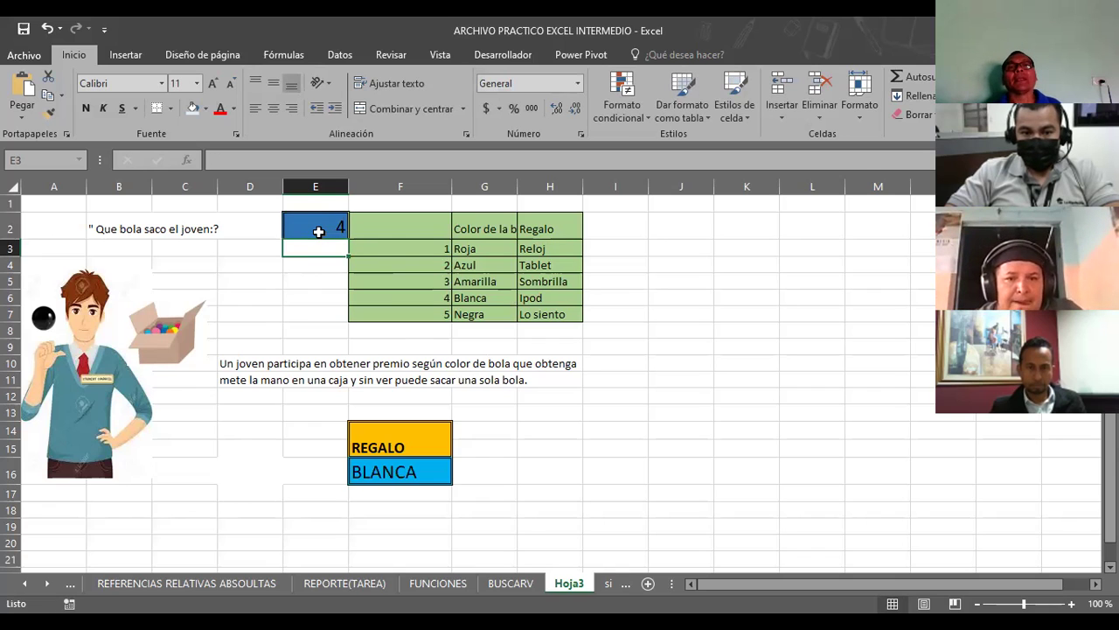
left_click(318, 231)
type("3")
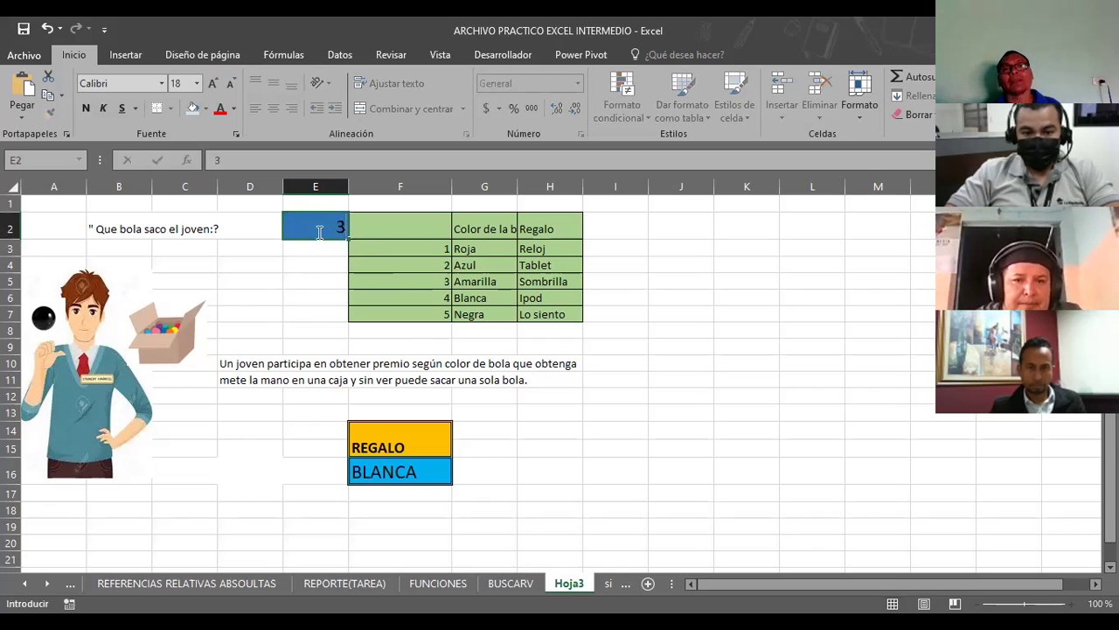
key("Return")
left_click(318, 230)
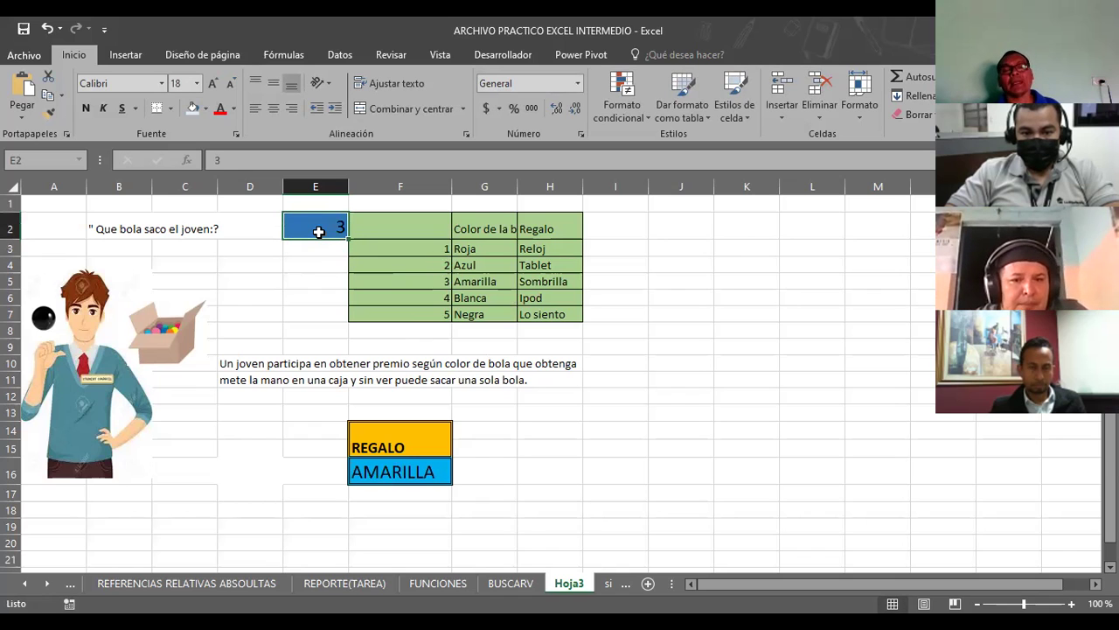
type("2")
key("Return")
left_click(319, 231)
type("1")
key("Return")
left_click(318, 231)
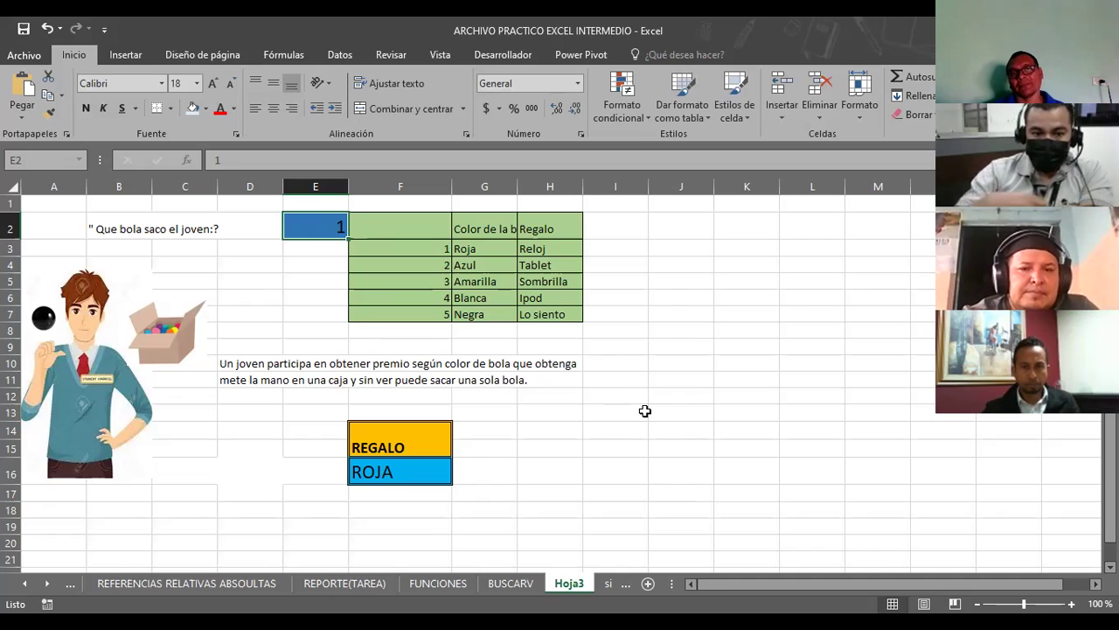
left_click(515, 419)
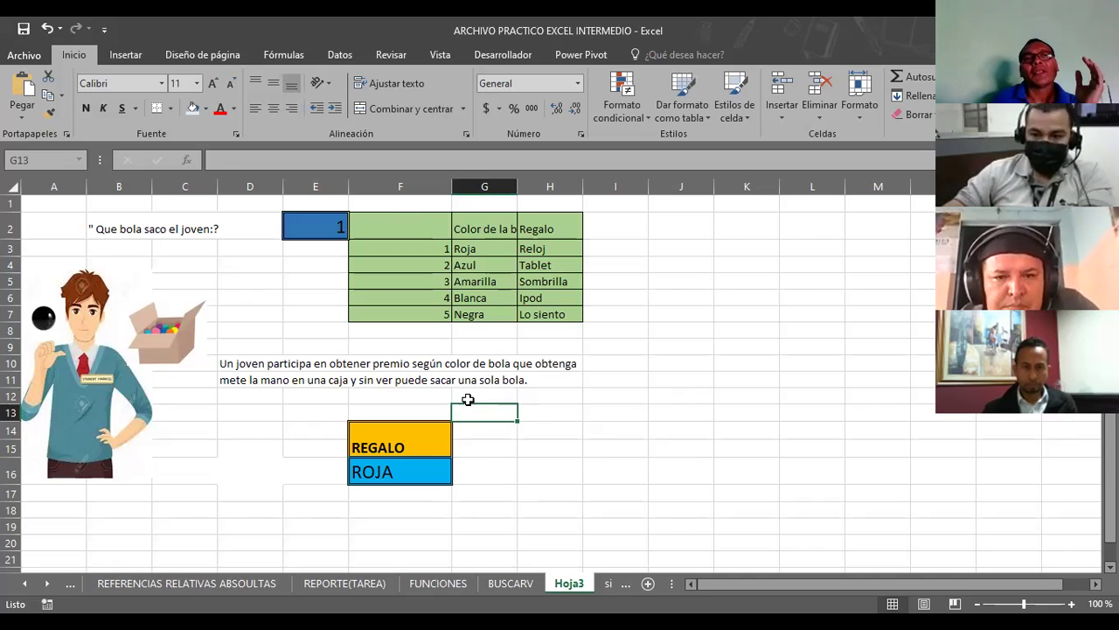
left_click(322, 223)
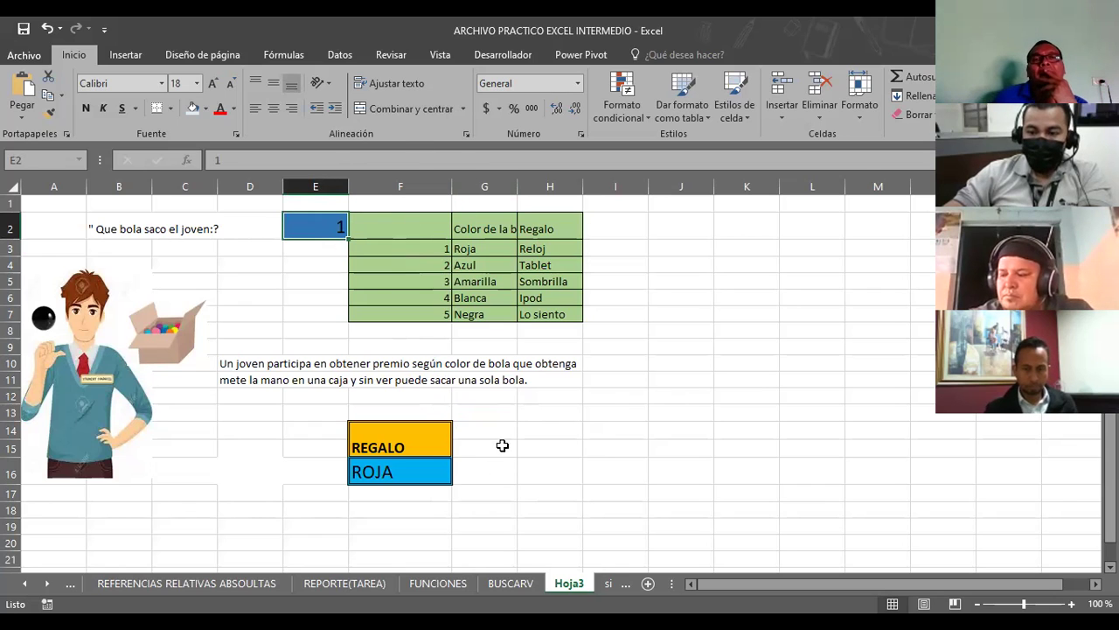
Type =SI(E2=1;"ENERO";SI(E2=2;"FEBRERO";"NO EXISTE")) into H14
left_click(554, 424)
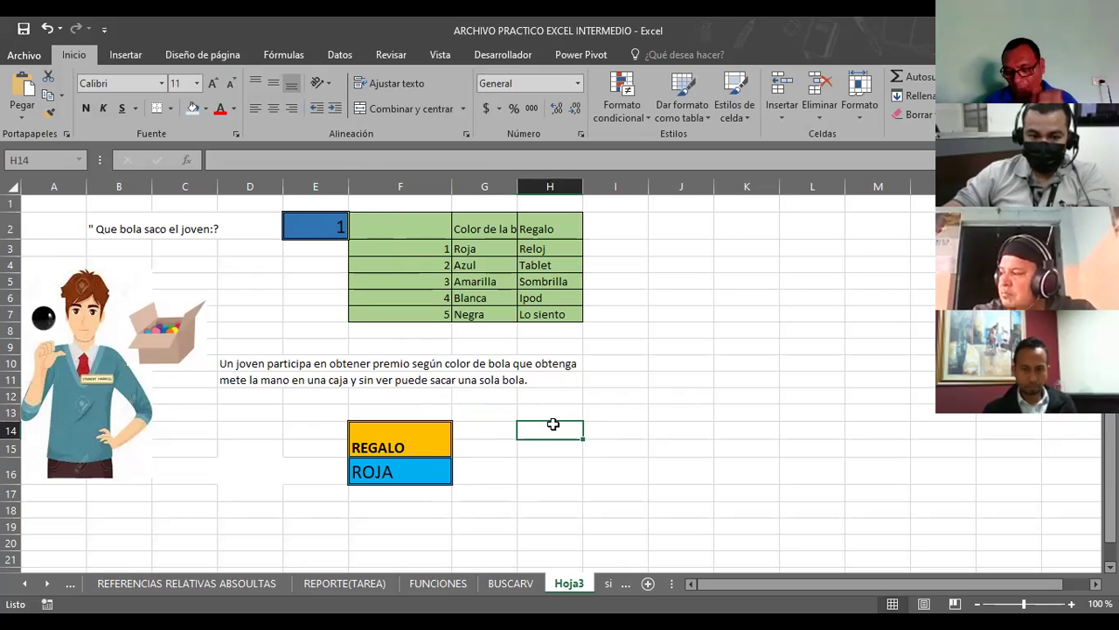
type("=")
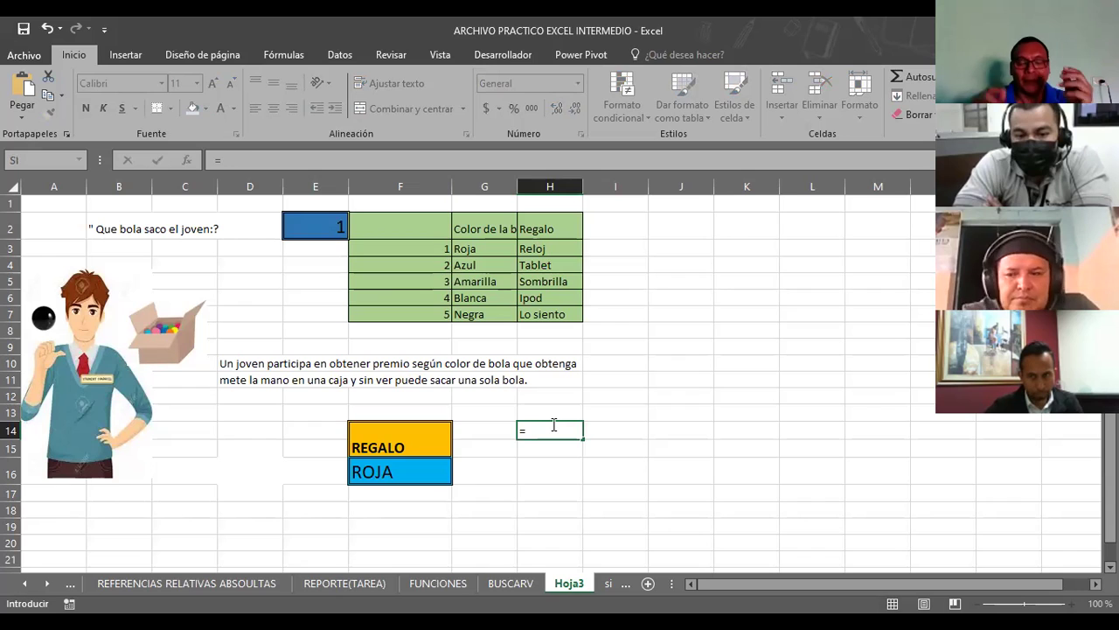
type("S")
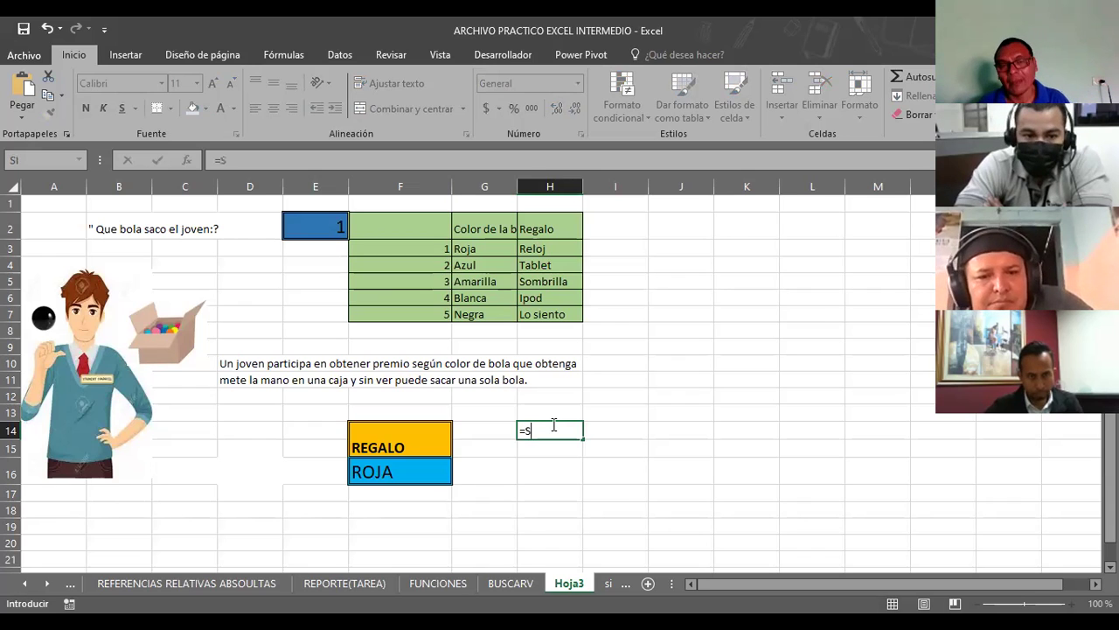
type("I(")
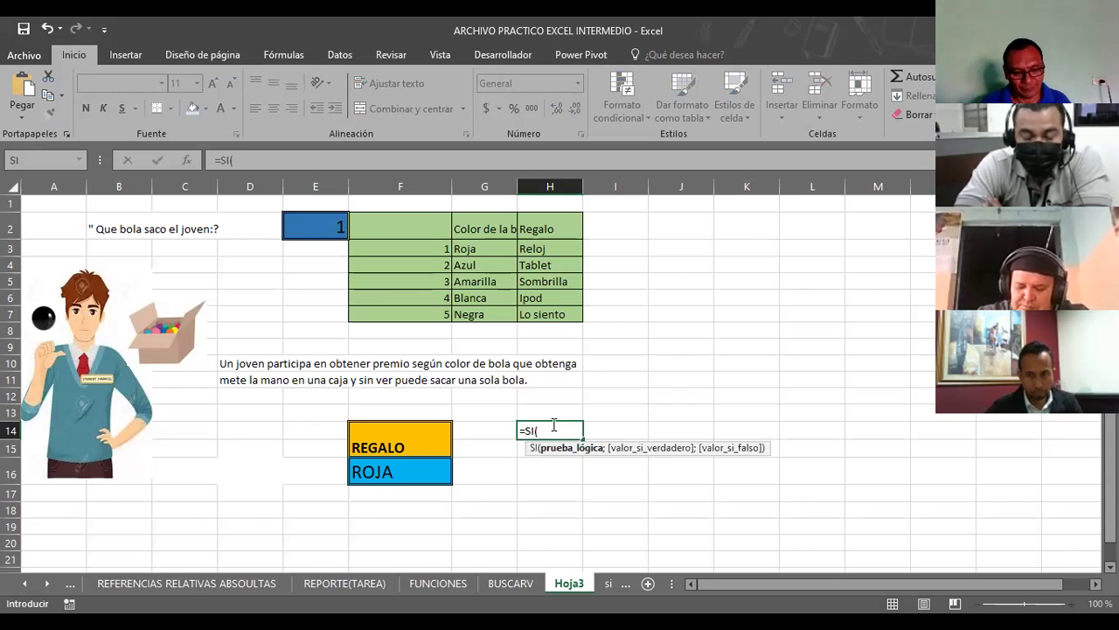
type("E2")
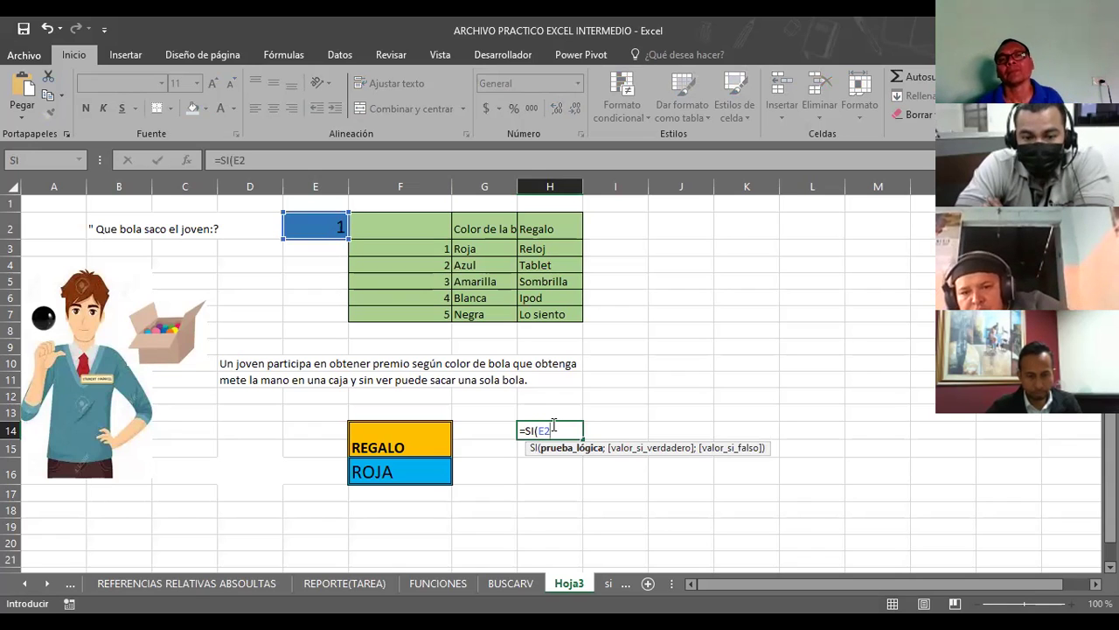
type("=")
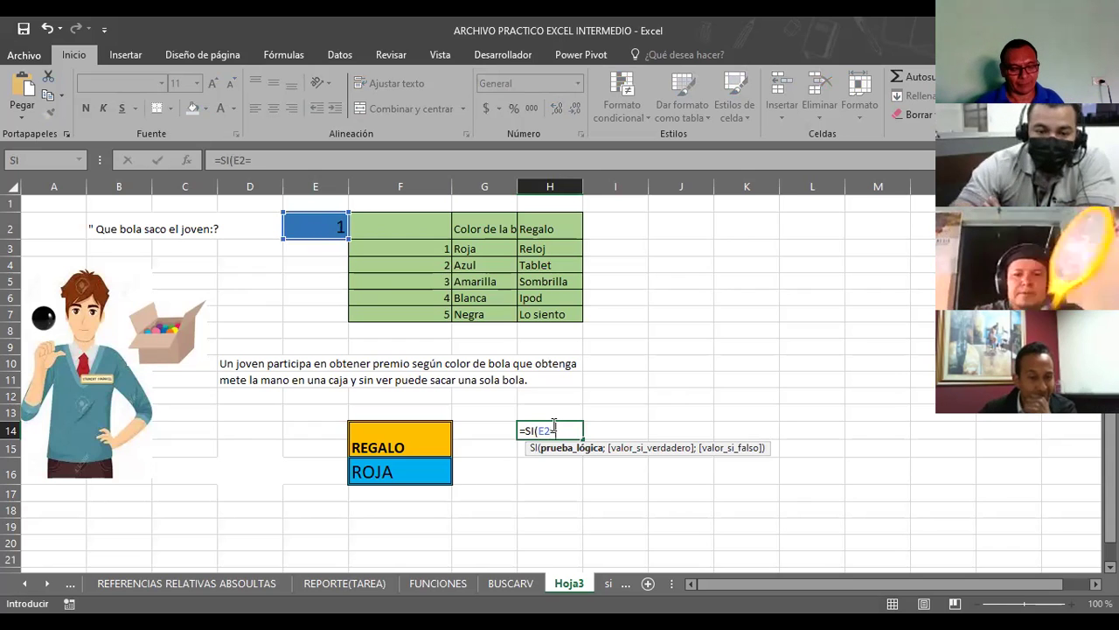
type("1")
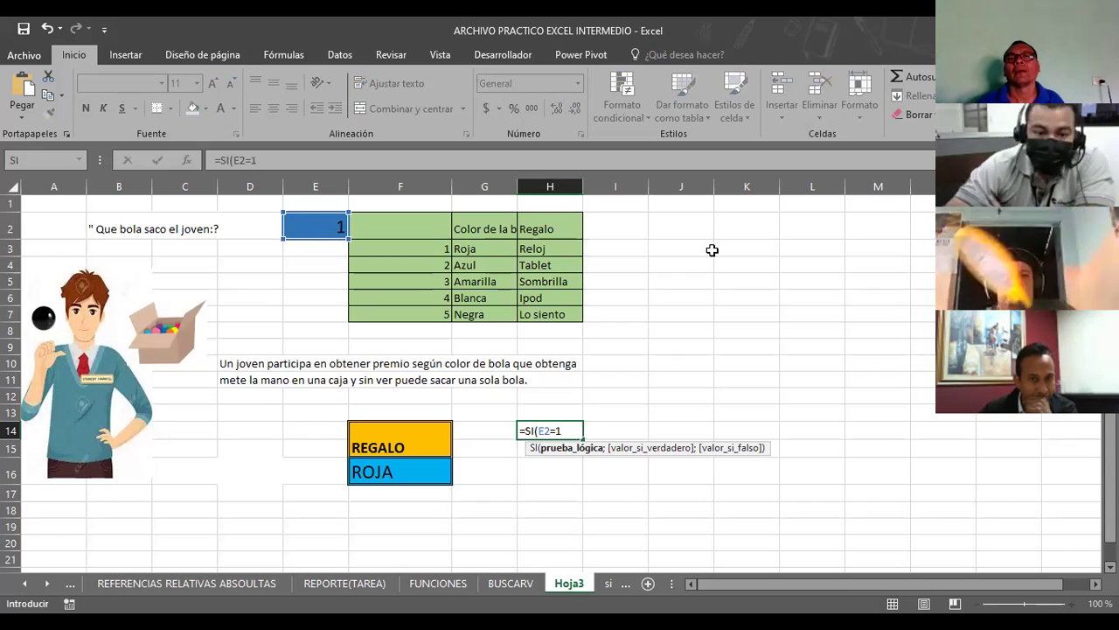
type(";")
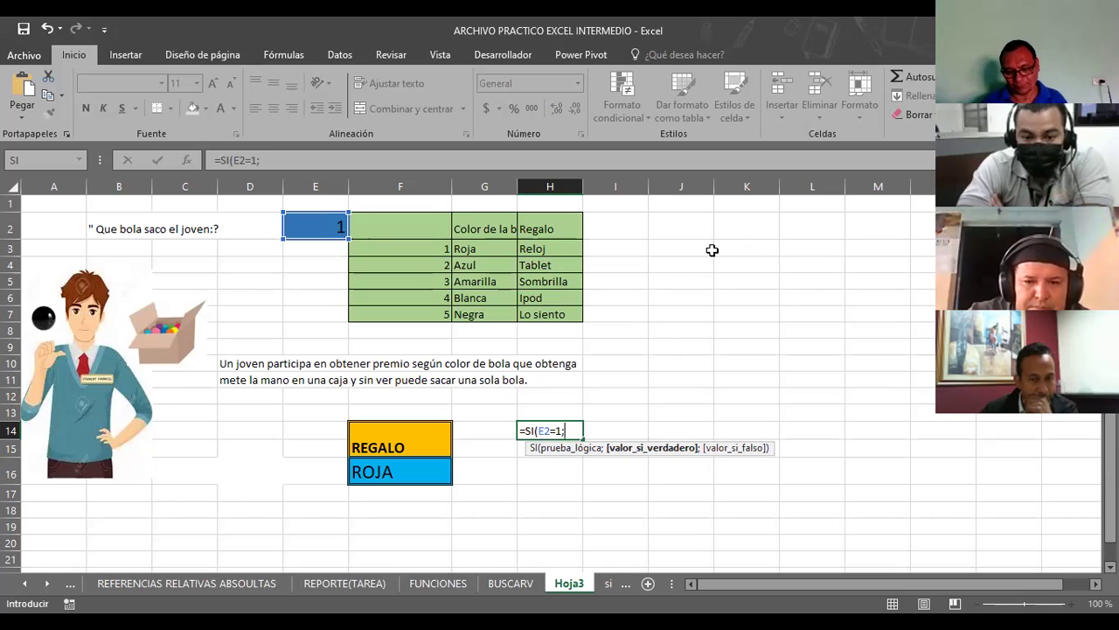
type("\"")
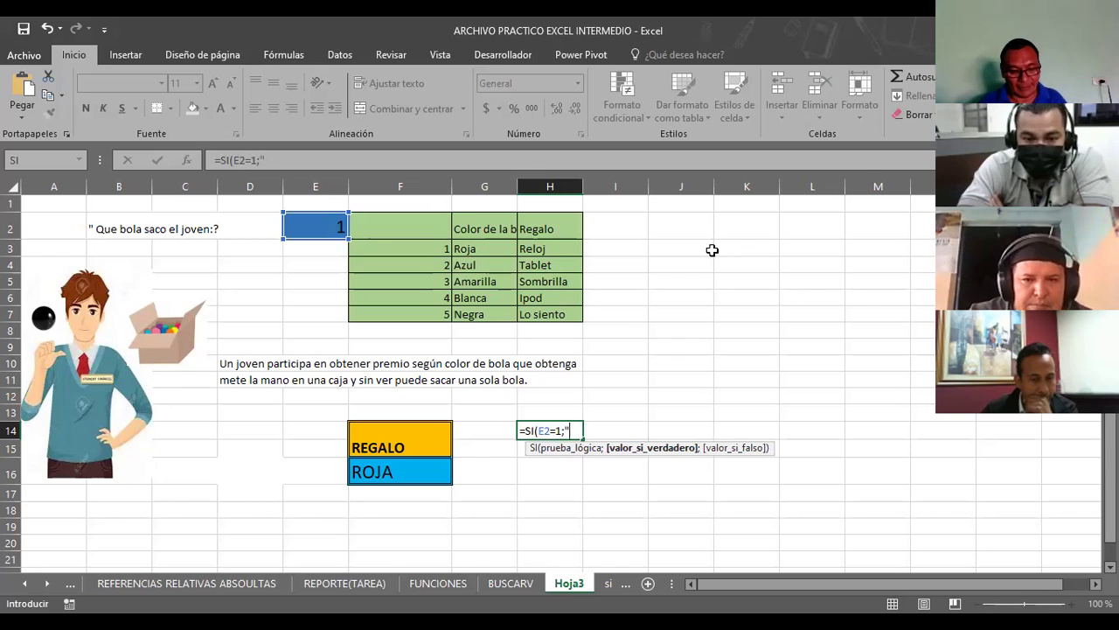
type("ENERO")
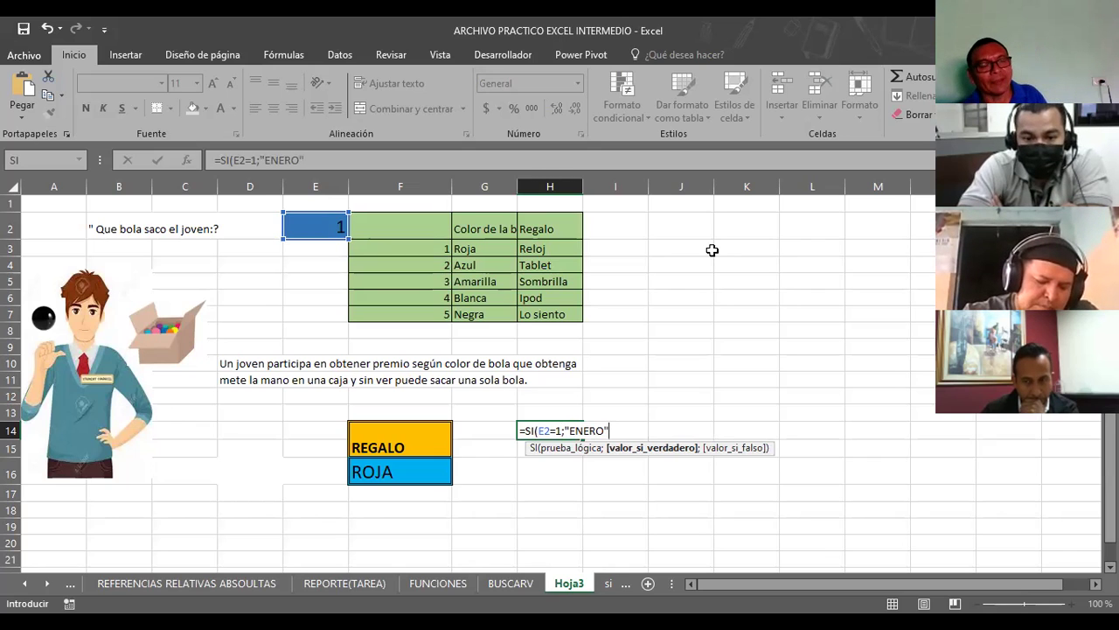
type(";")
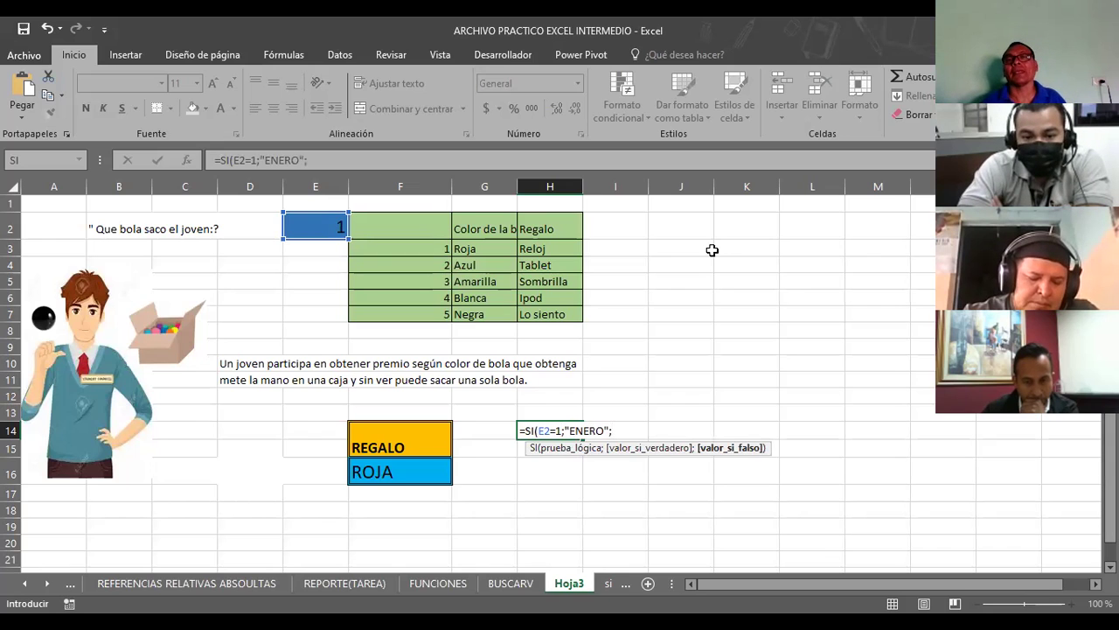
type("SI")
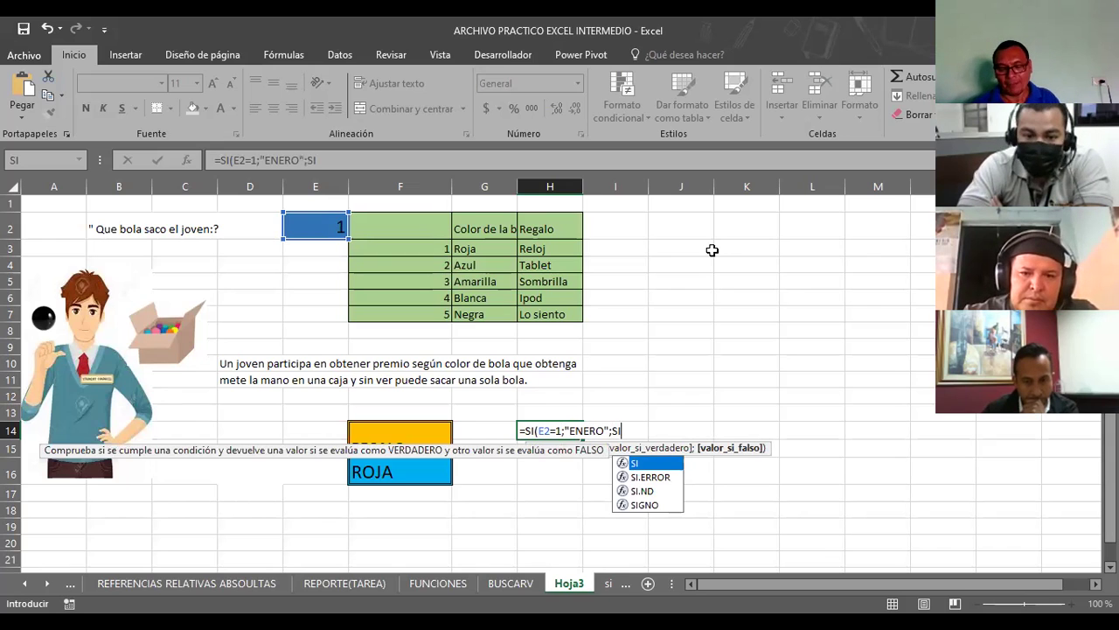
type("(")
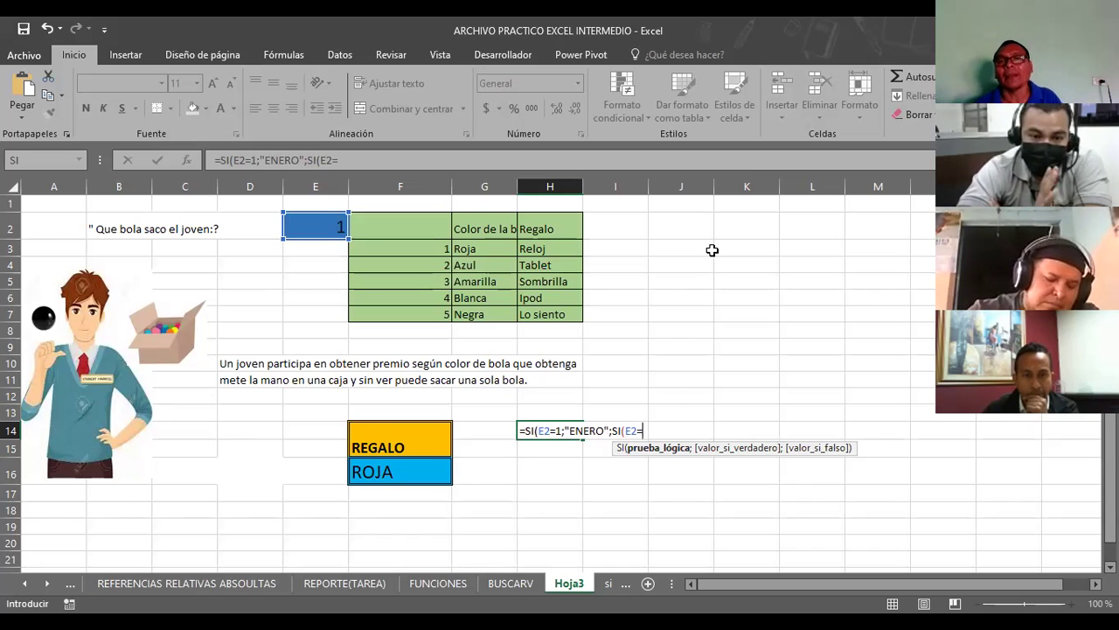
type("=")
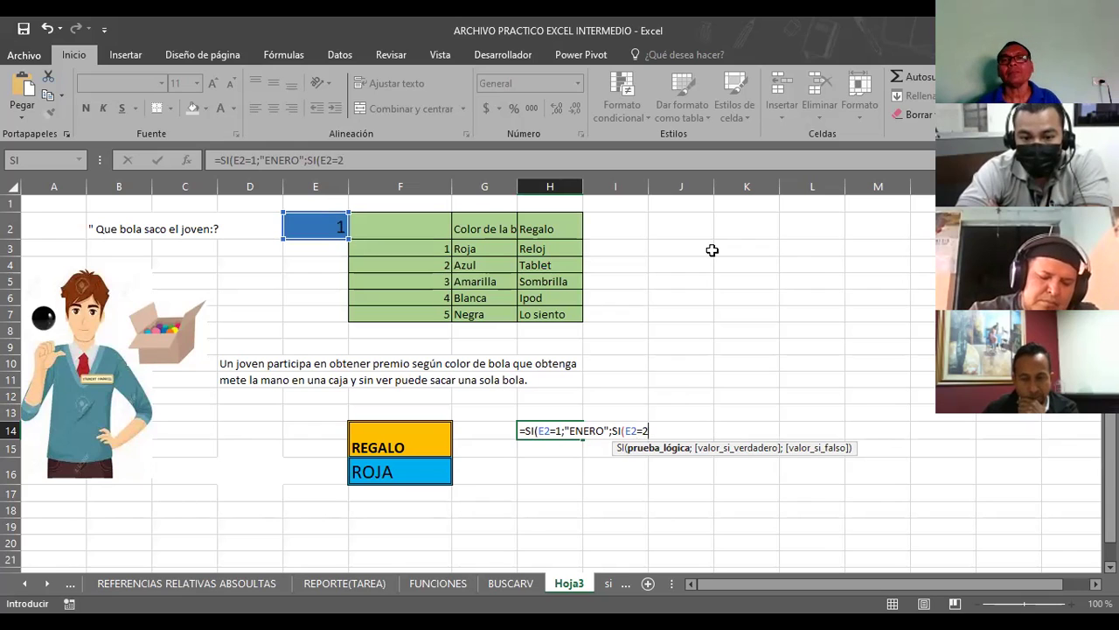
type(";")
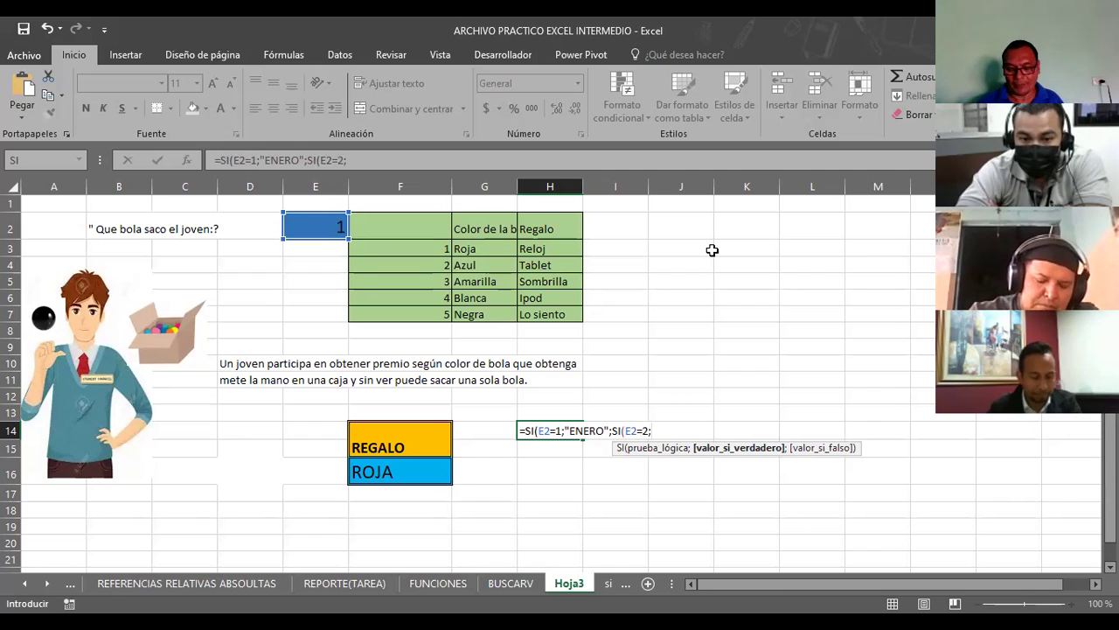
type("\"FEBRERO\"")
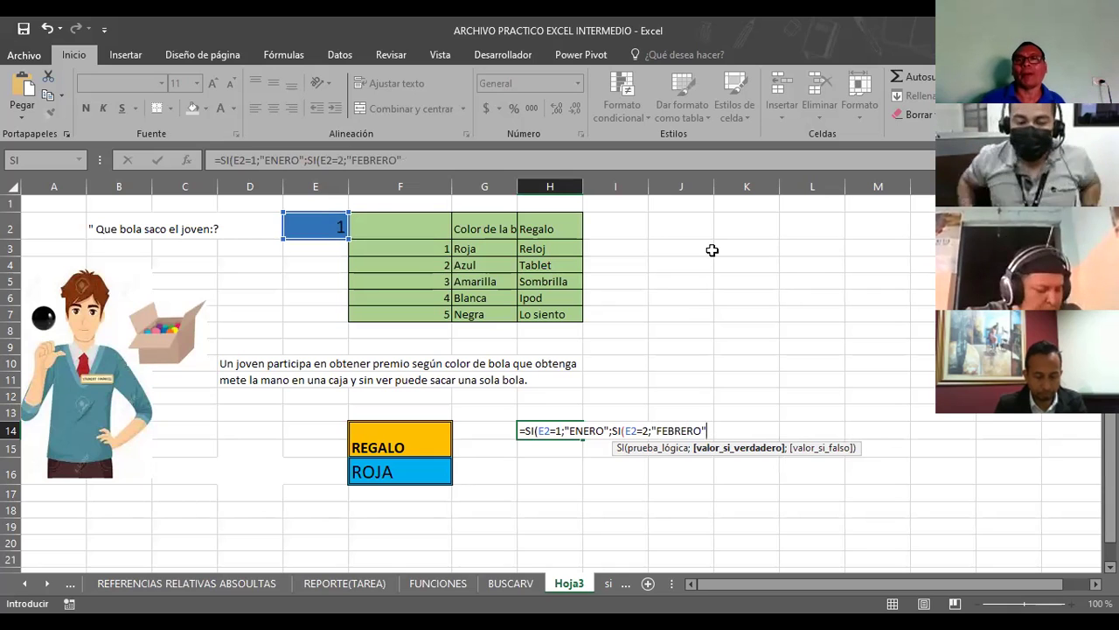
type(";")
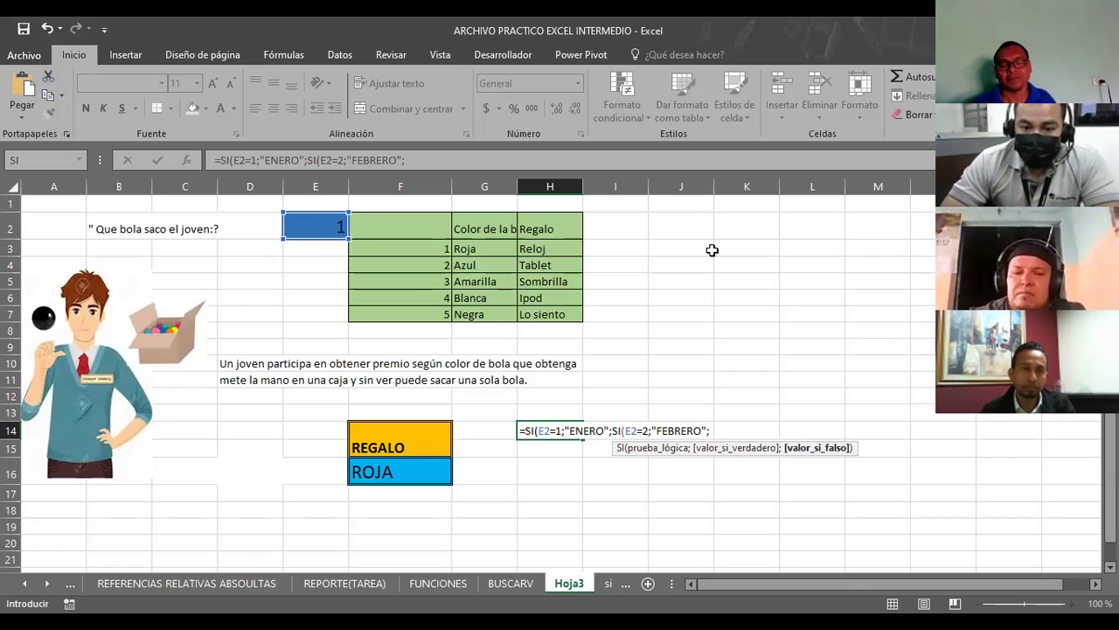
type("\"NO EXISTE")
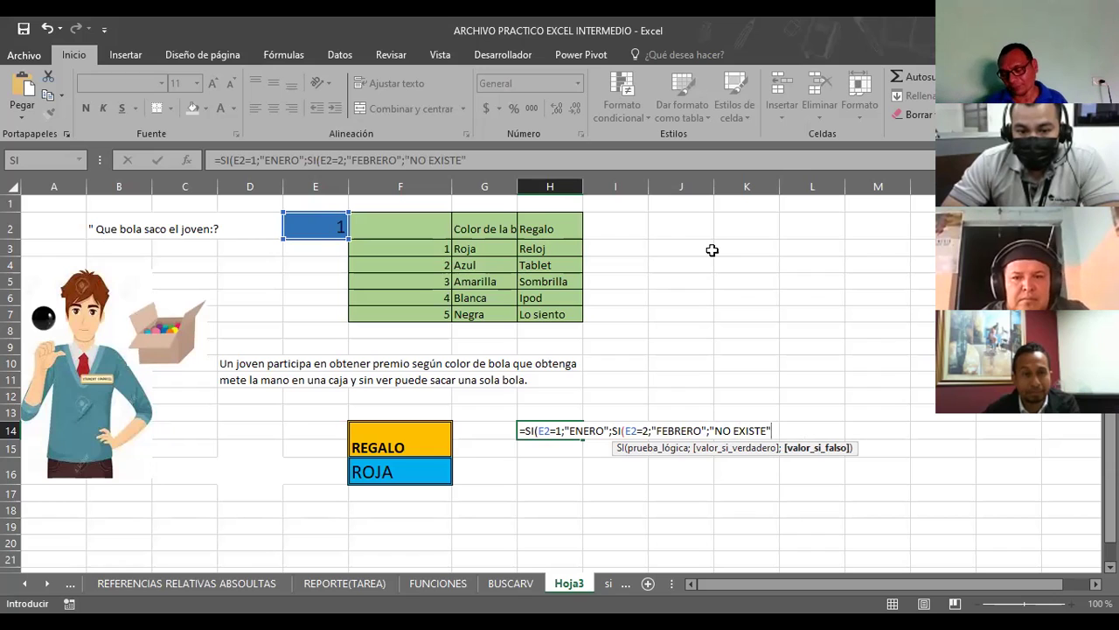
type(")")
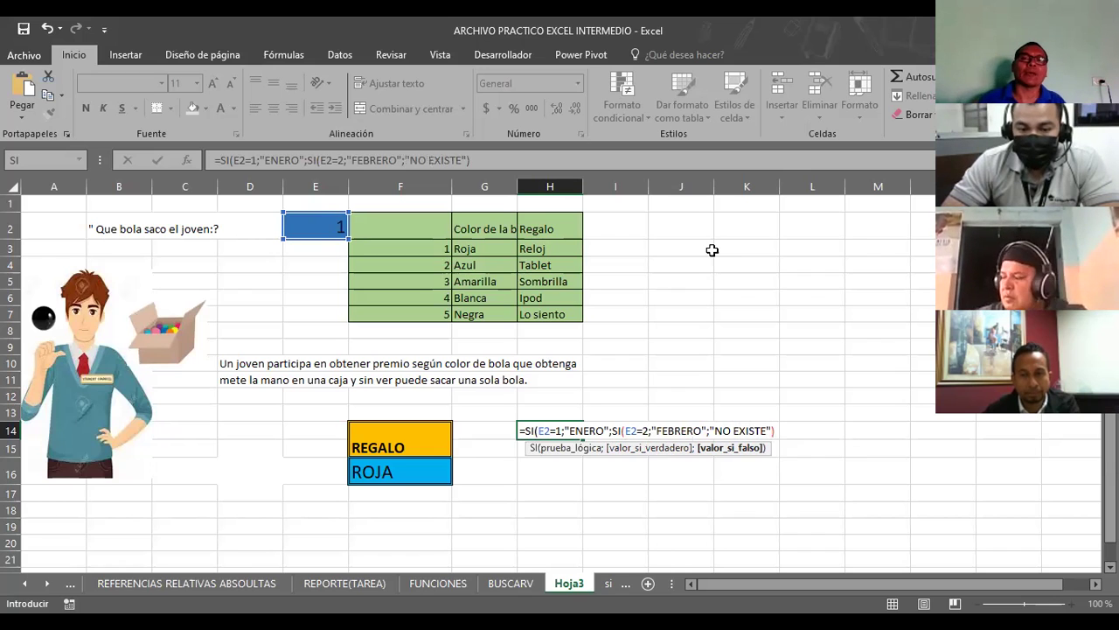
type(")")
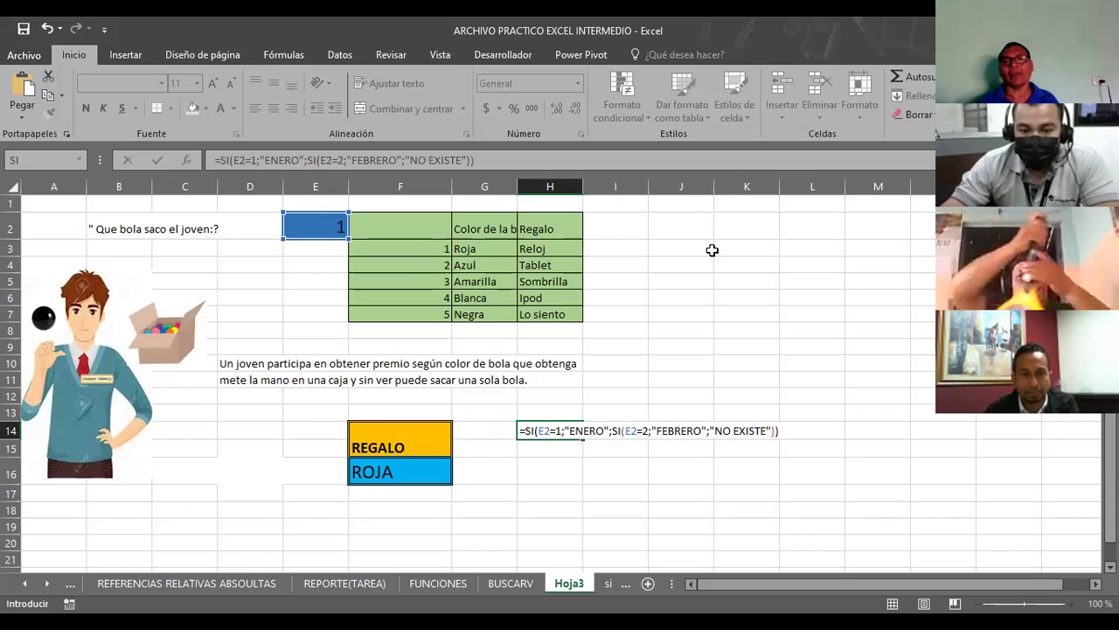
Commit the H14 formula, clear E2 and test it with 4
key("Return")
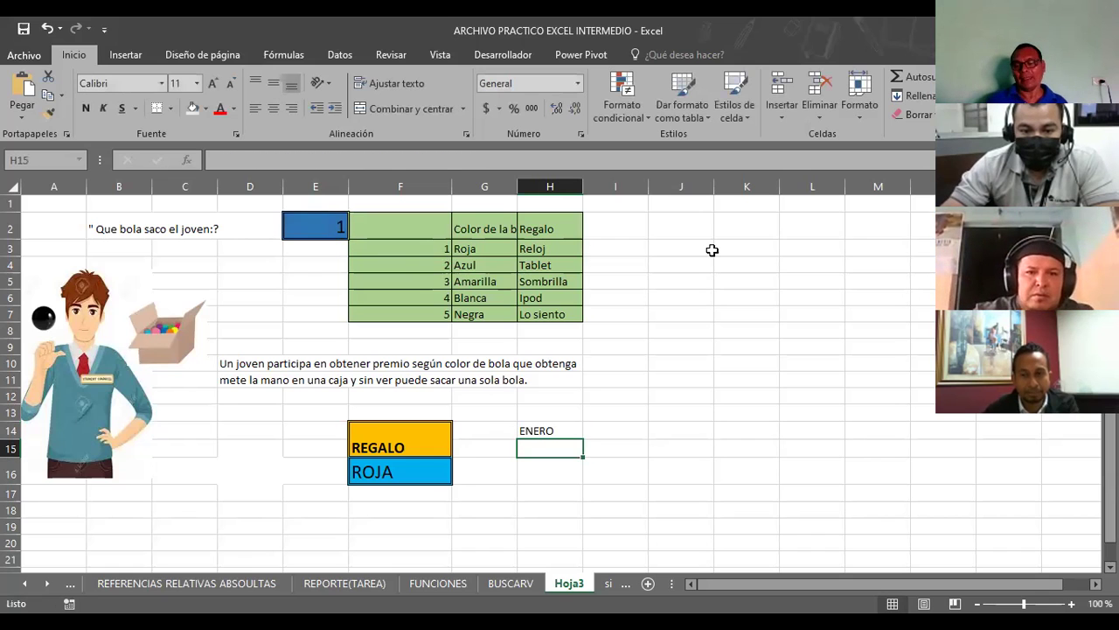
key("Up")
key("Up")
key("Up")
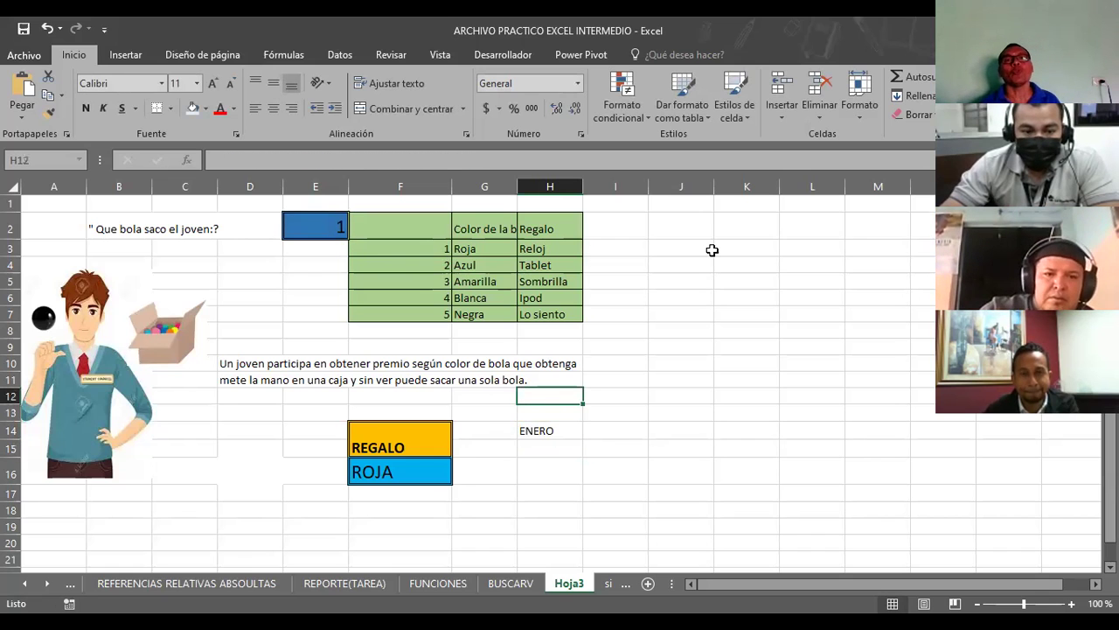
left_click(330, 230)
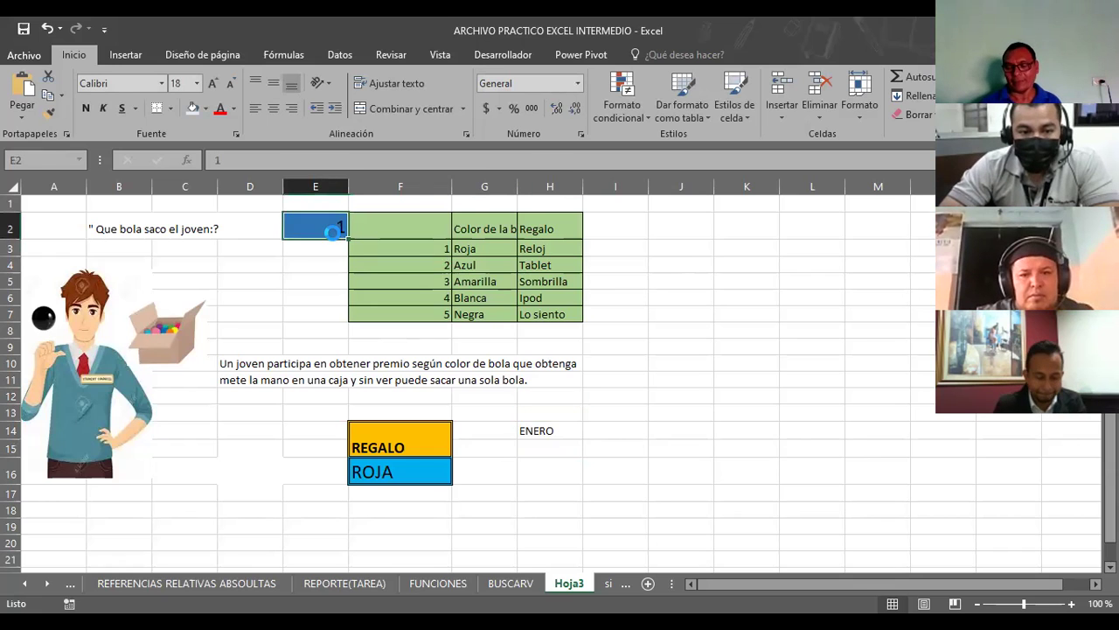
key("Delete")
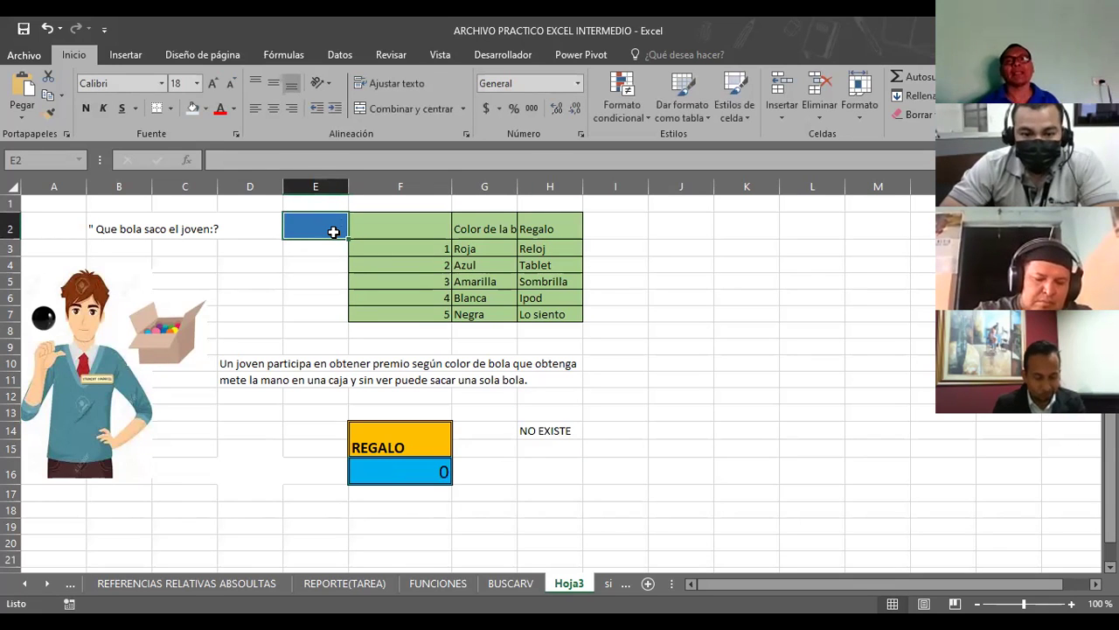
type("4")
key("Return")
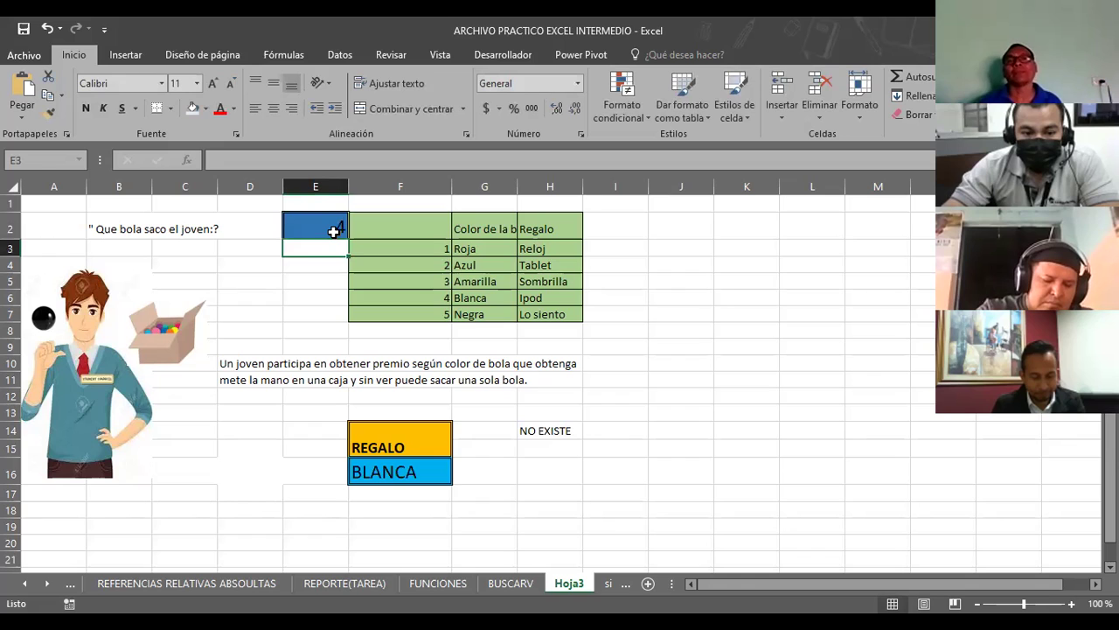
Test E2 with 7, 9, 1 and 2, ending with H14 showing FEBRERO
left_click(334, 231)
type("7")
key("Return")
left_click(333, 231)
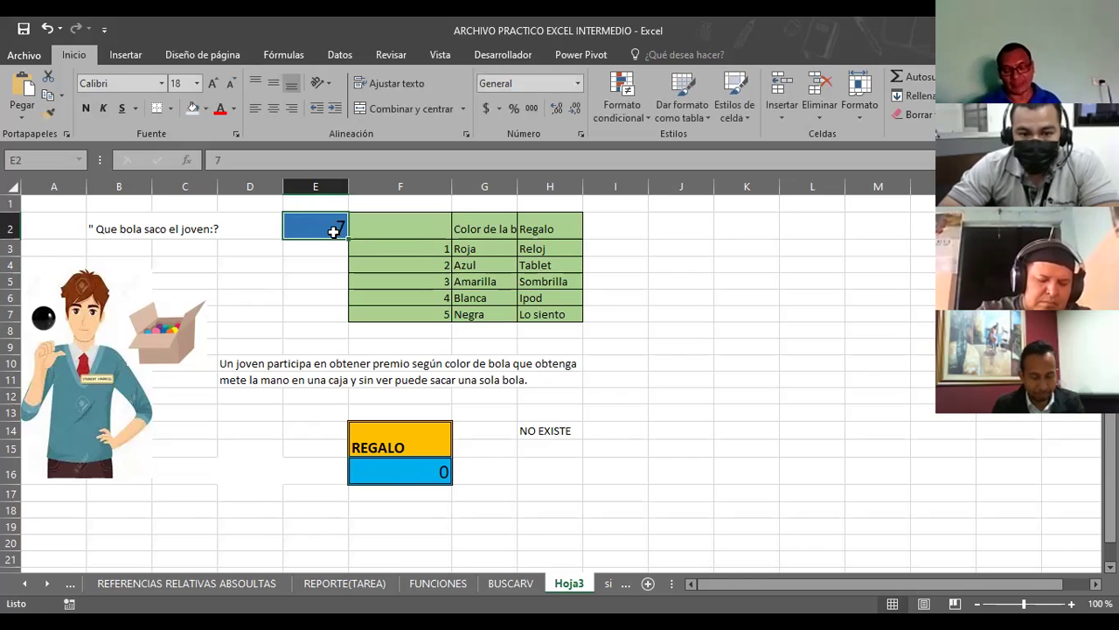
type("9")
key("Return")
left_click(333, 231)
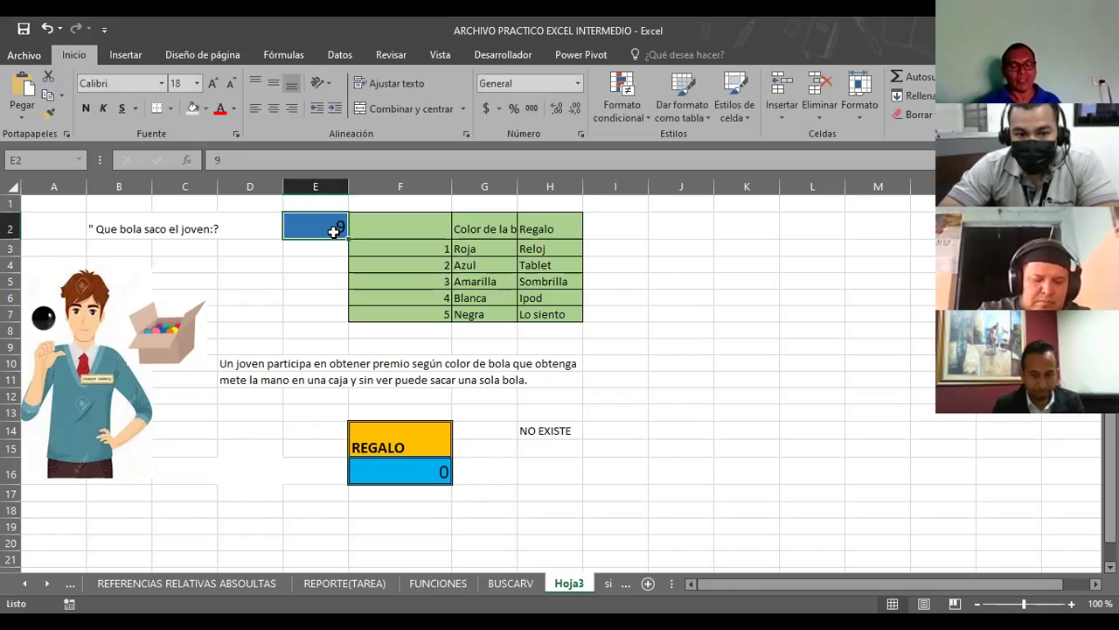
type("1")
key("Return")
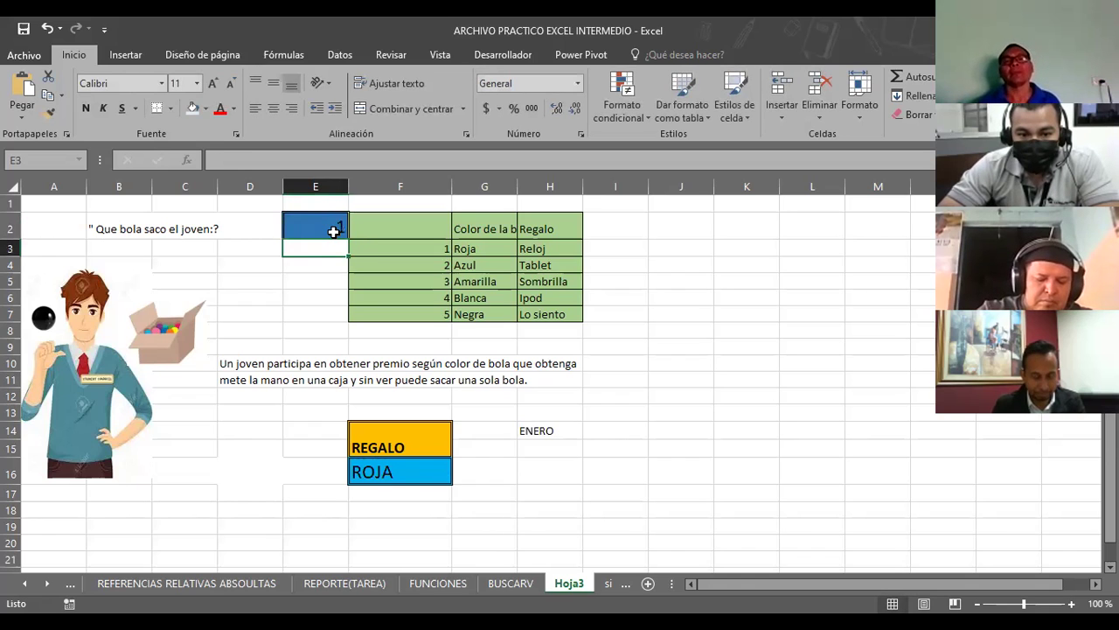
left_click(333, 231)
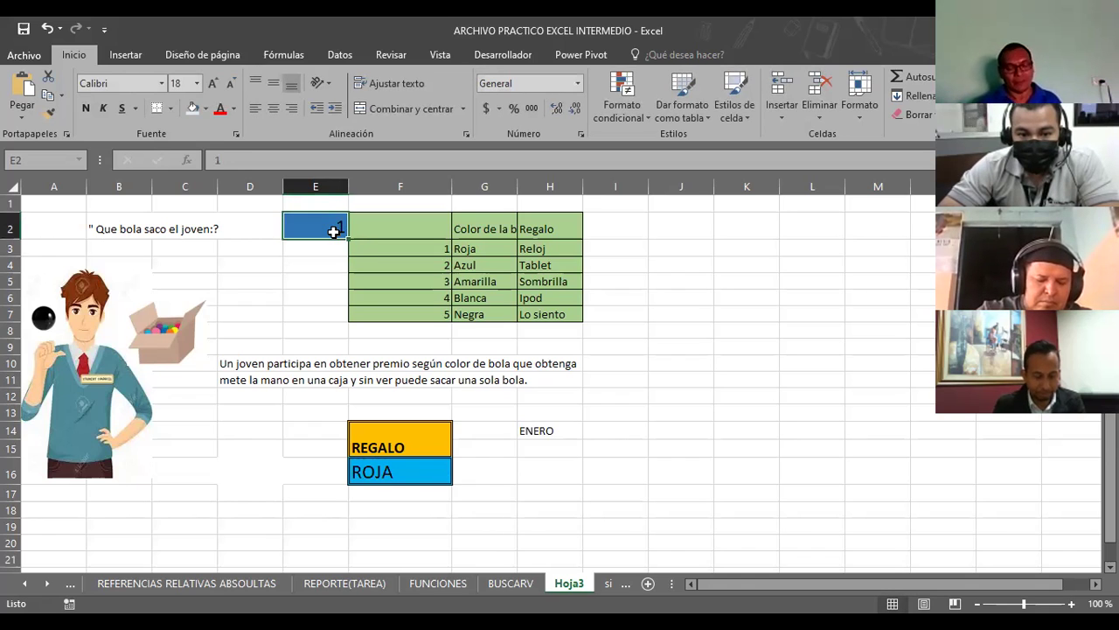
type("2")
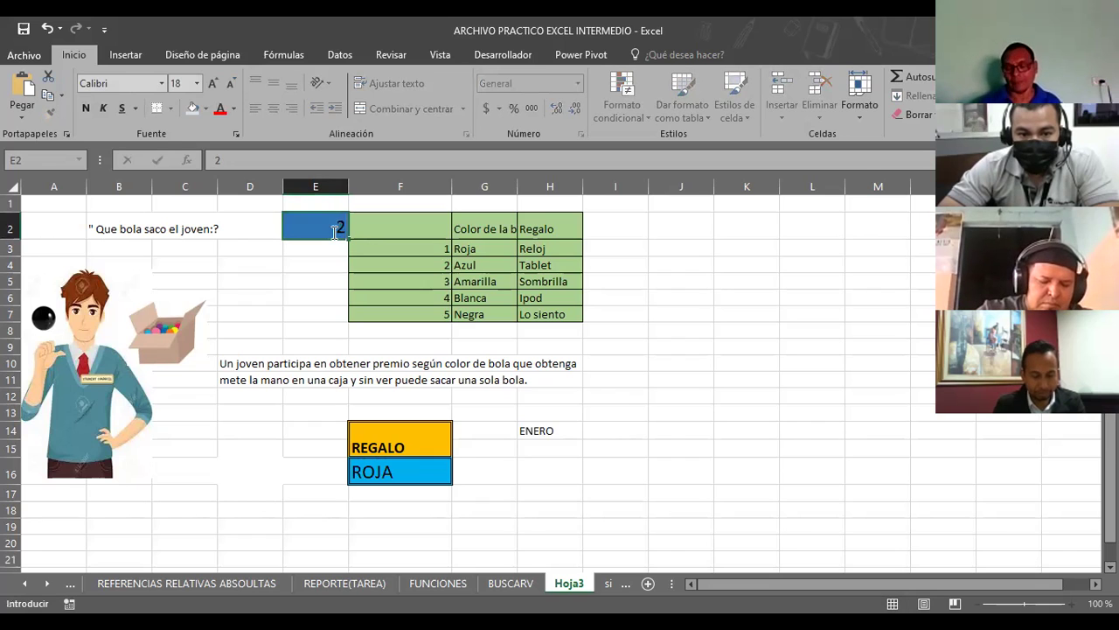
key("Return")
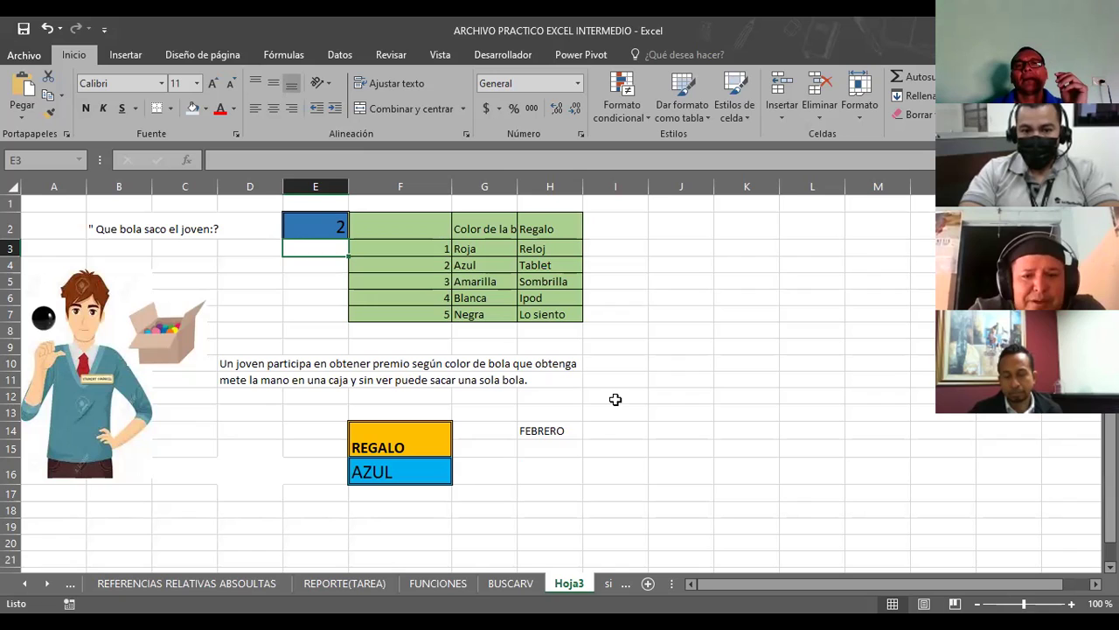
Select H14 to show its =SI(E2=1;"ENERO";SI(E2=2;"FEBRERO";"NO EXISTE")) formula
left_click(548, 430)
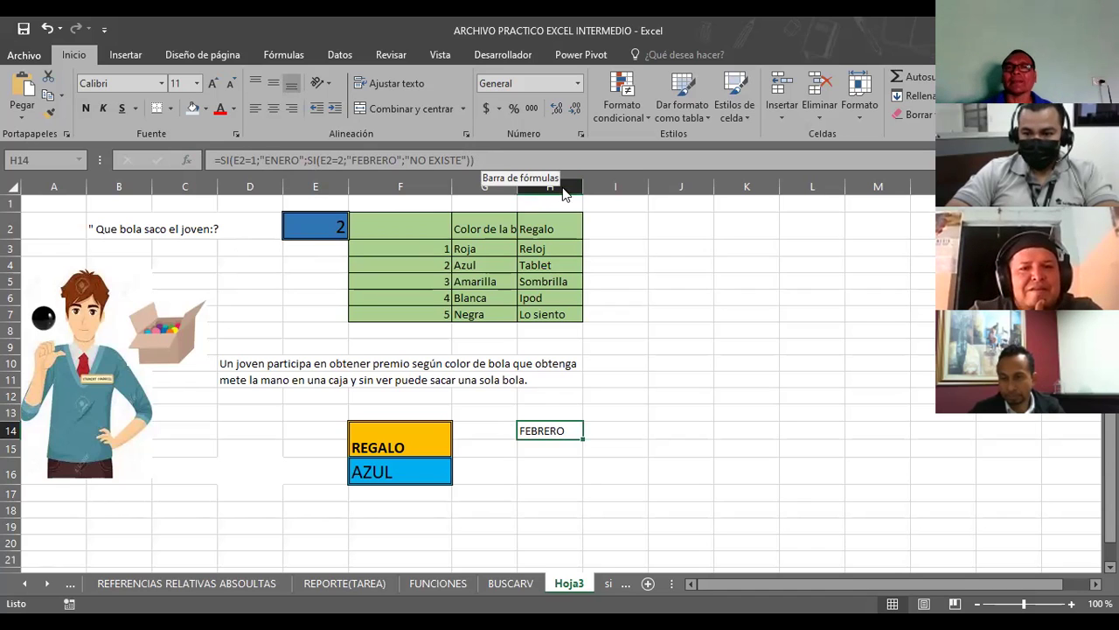
left_click(702, 408)
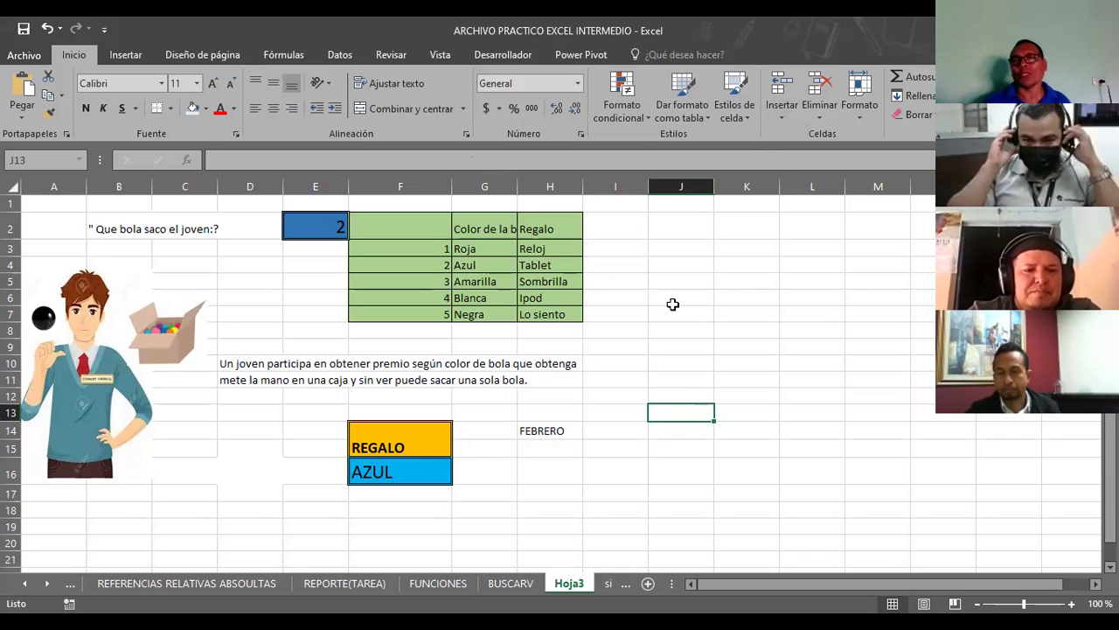
left_click(642, 314)
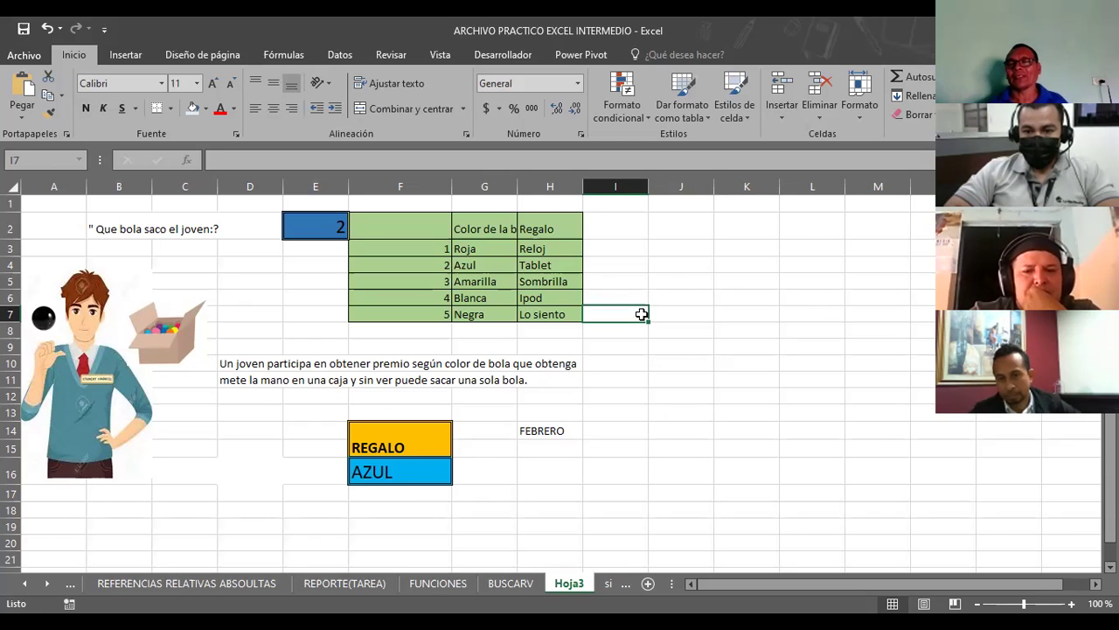
left_click(592, 342)
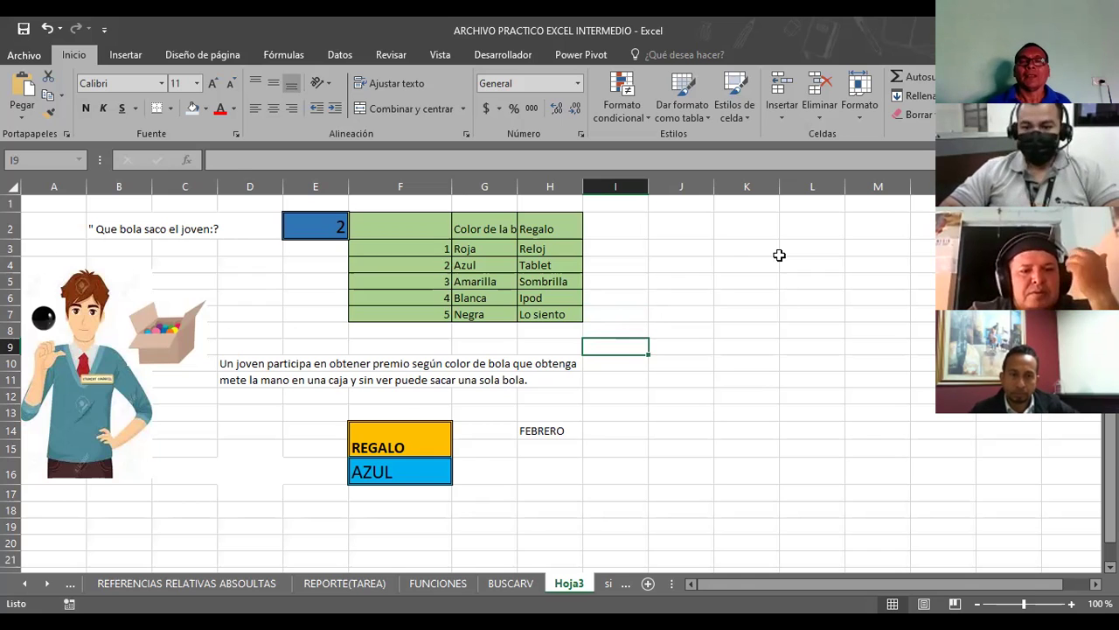
left_click(618, 214)
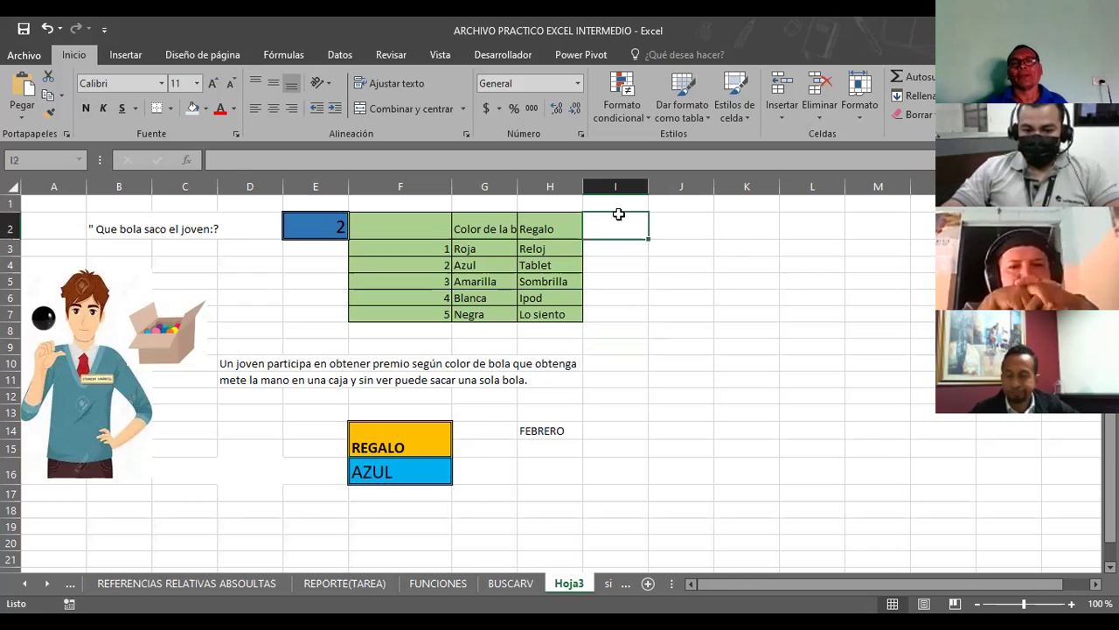